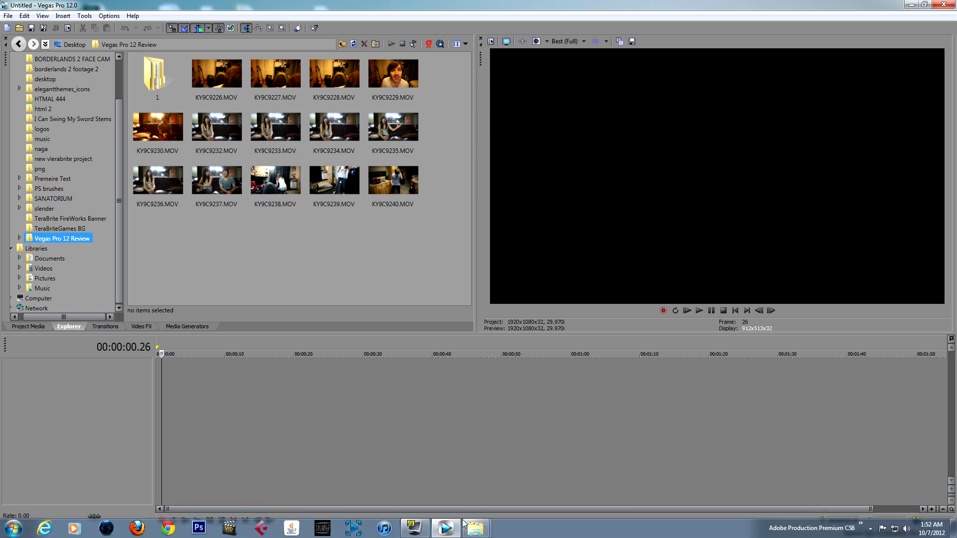
Open the Vegas Pro 12 Review folder in Windows Explorer to view its clips, and return to Vegas Pro
{"action": "left_click", "coordinate": [476, 531]}
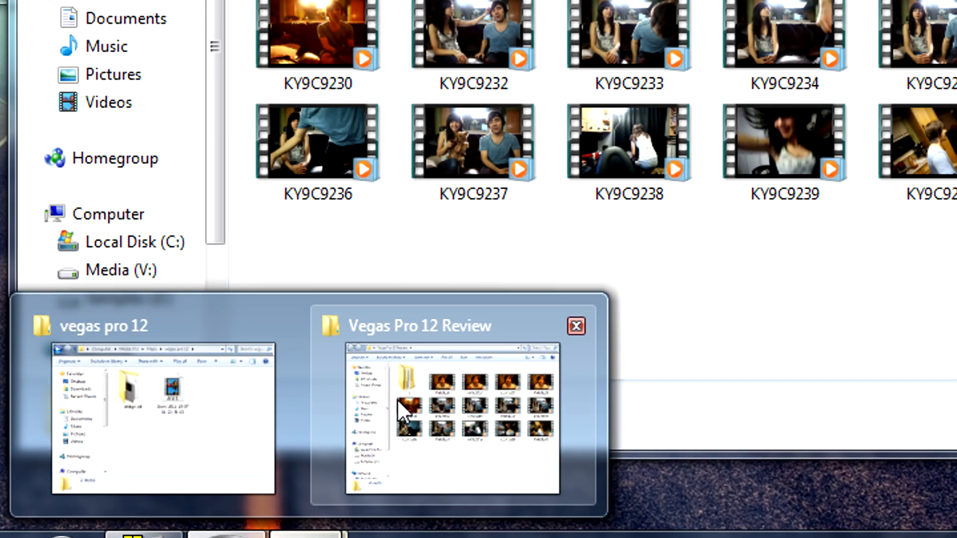
{"action": "left_click", "coordinate": [505, 478]}
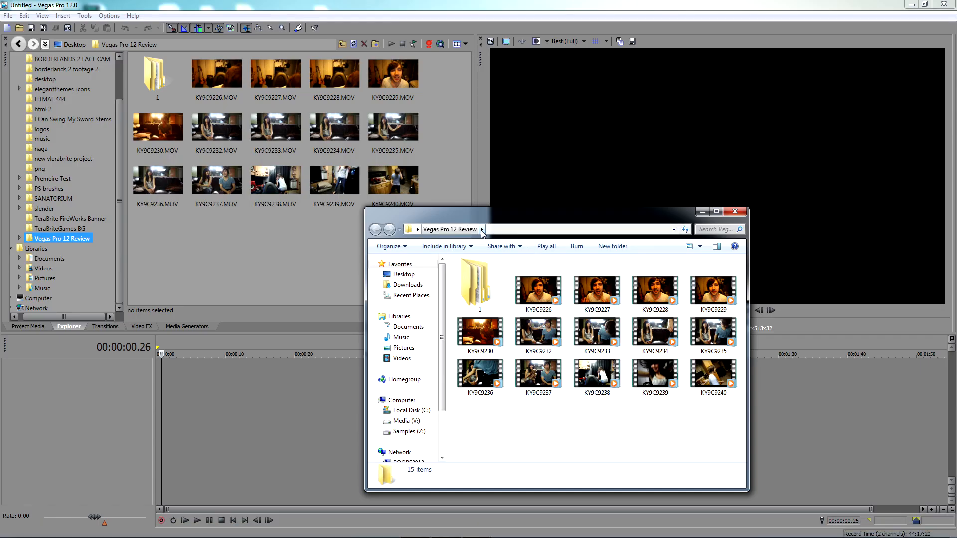
{"action": "left_click_drag", "start_coordinate": [538, 291], "coordinate": [553, 253]}
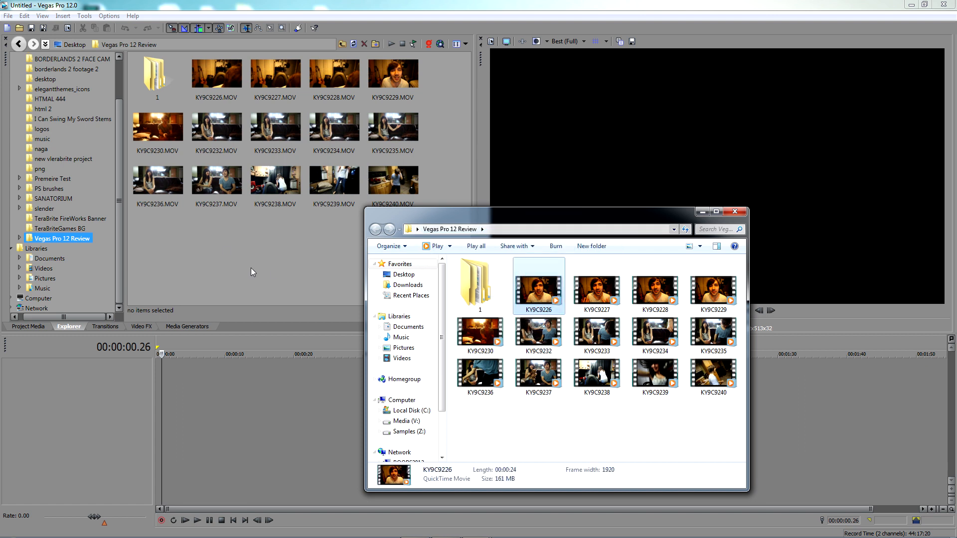
{"action": "left_click", "coordinate": [272, 267]}
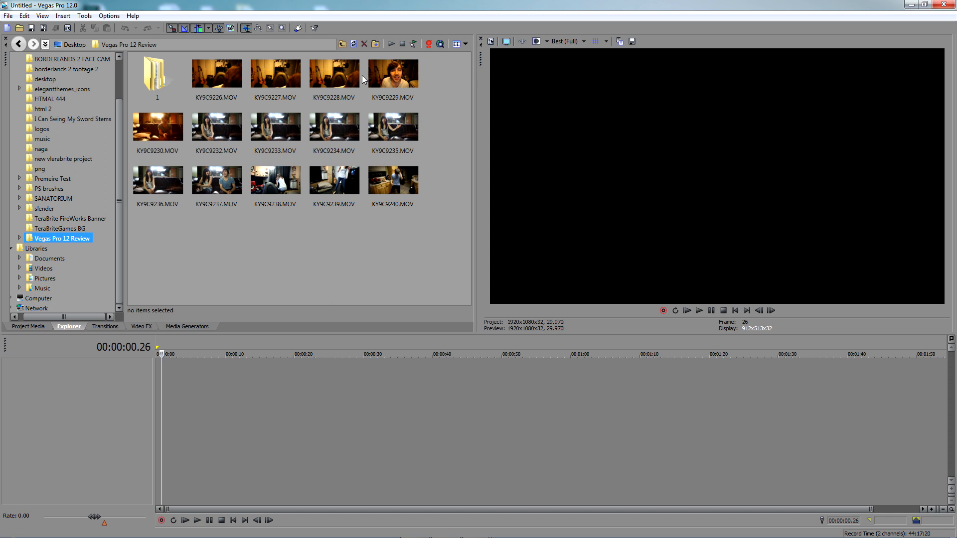
Show the Vegas Pro 12 Review folder's files as a List, and switch back to Thumbnails
{"action": "left_click", "coordinate": [465, 45]}
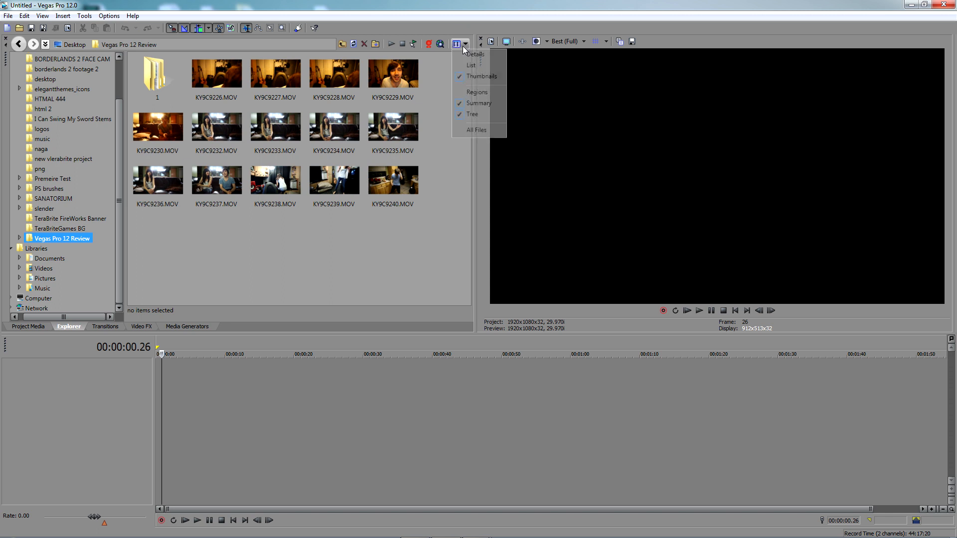
{"action": "left_click", "coordinate": [471, 65]}
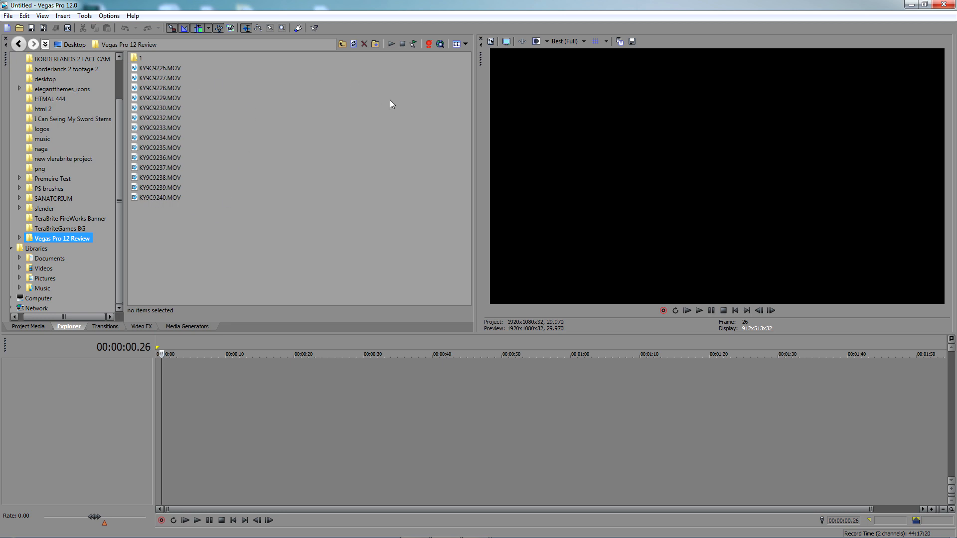
{"action": "left_click", "coordinate": [465, 44]}
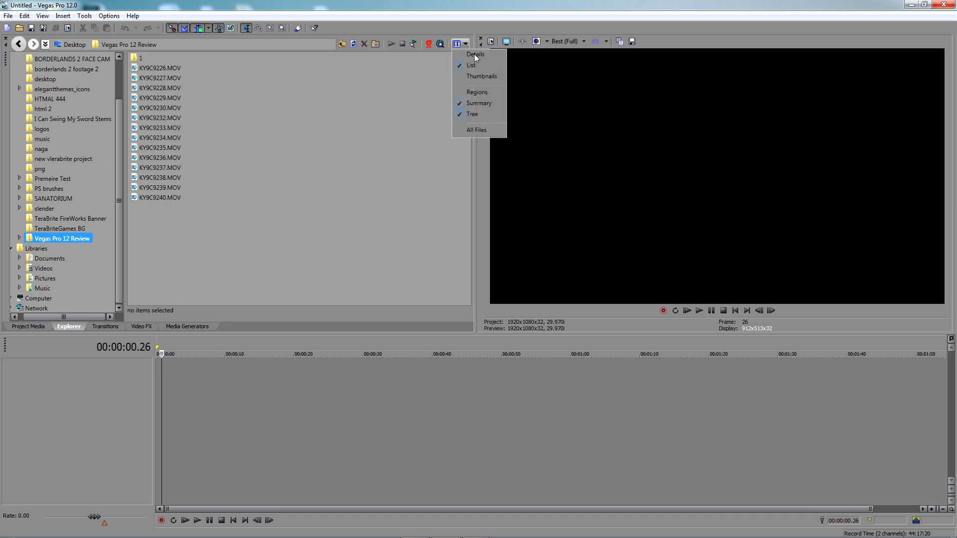
{"action": "left_click", "coordinate": [481, 77]}
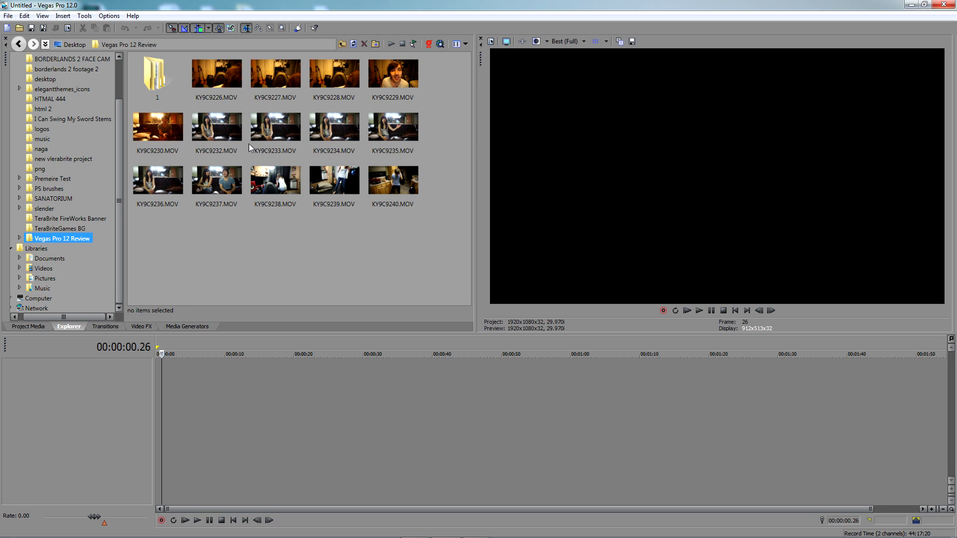
Enlarge the clip thumbnails in the file browser
{"action": "scroll", "coordinate": [251, 207], "scroll_direction": "up", "scroll_amount": 3}
{"action": "scroll", "coordinate": [250, 204], "scroll_direction": "down", "scroll_amount": 3}
{"action": "scroll", "coordinate": [207, 229], "scroll_direction": "up", "scroll_amount": 2}
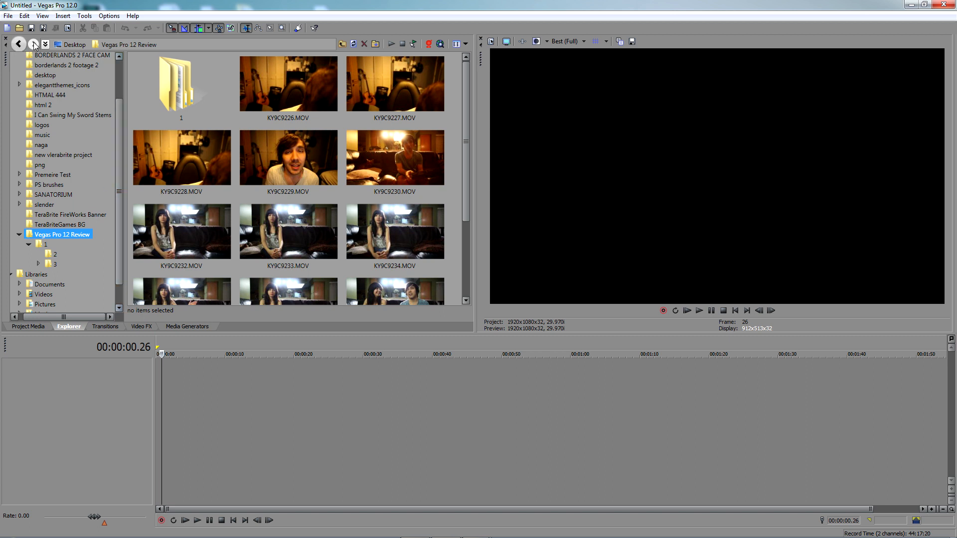
Browse subfolder 2 of Vegas Pro 12 Review and the Libraries folder, moving back and forth through the folder history
{"action": "left_click_drag", "start_coordinate": [118, 127], "coordinate": [121, 121]}
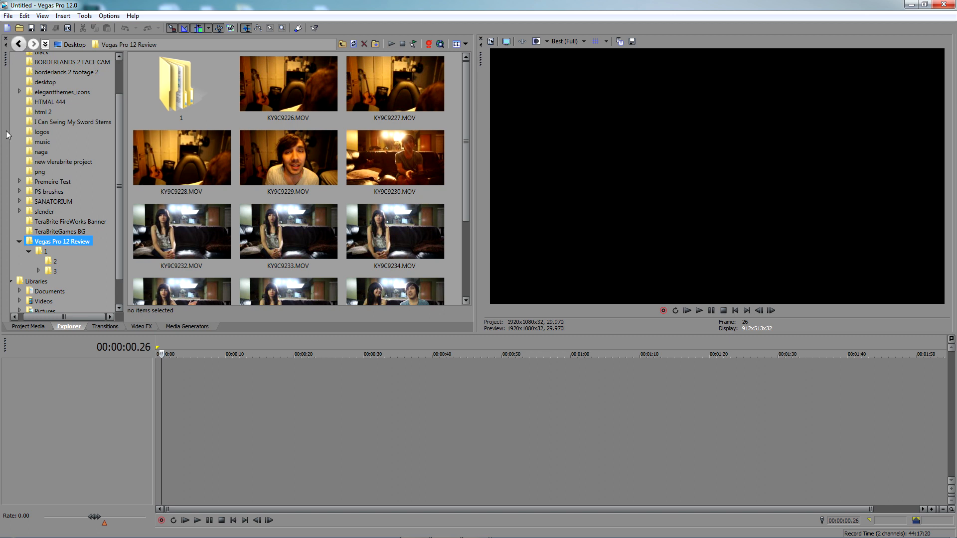
{"action": "left_click", "coordinate": [57, 262]}
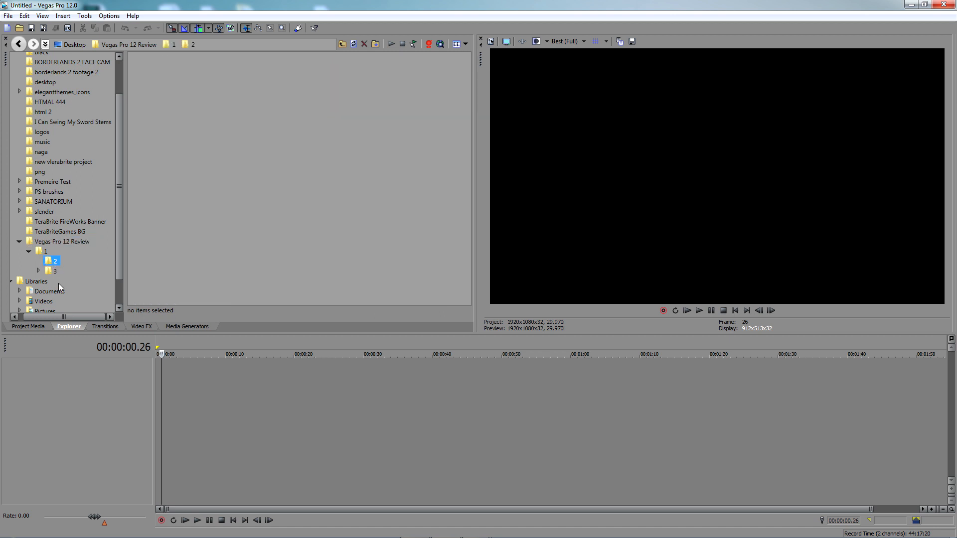
{"action": "left_click", "coordinate": [18, 45]}
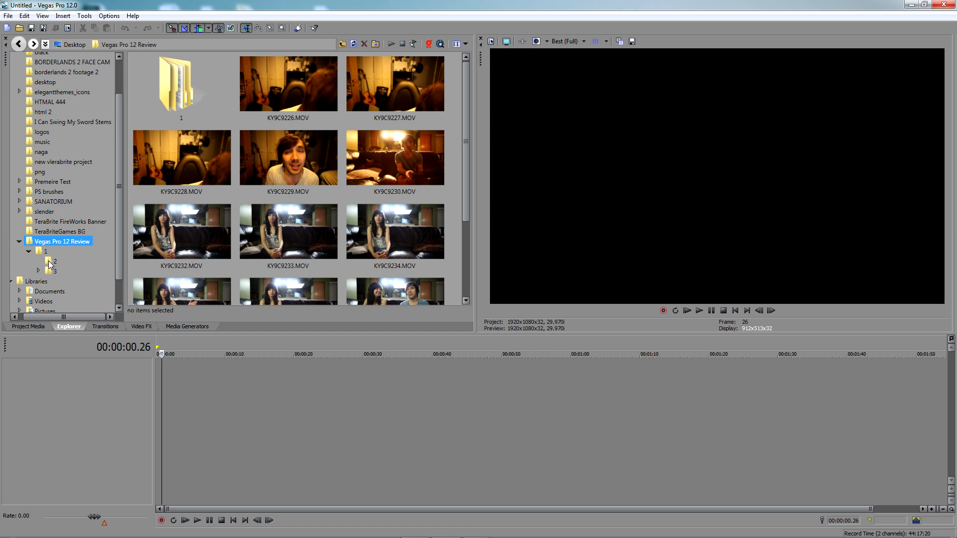
{"action": "left_click", "coordinate": [48, 282]}
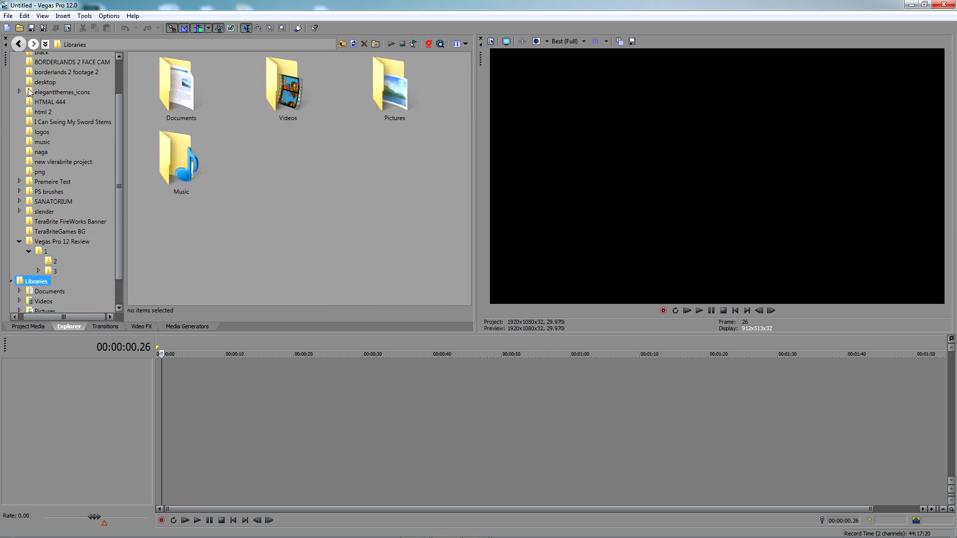
{"action": "left_click", "coordinate": [19, 45]}
{"action": "left_click", "coordinate": [35, 45]}
{"action": "left_click", "coordinate": [19, 45]}
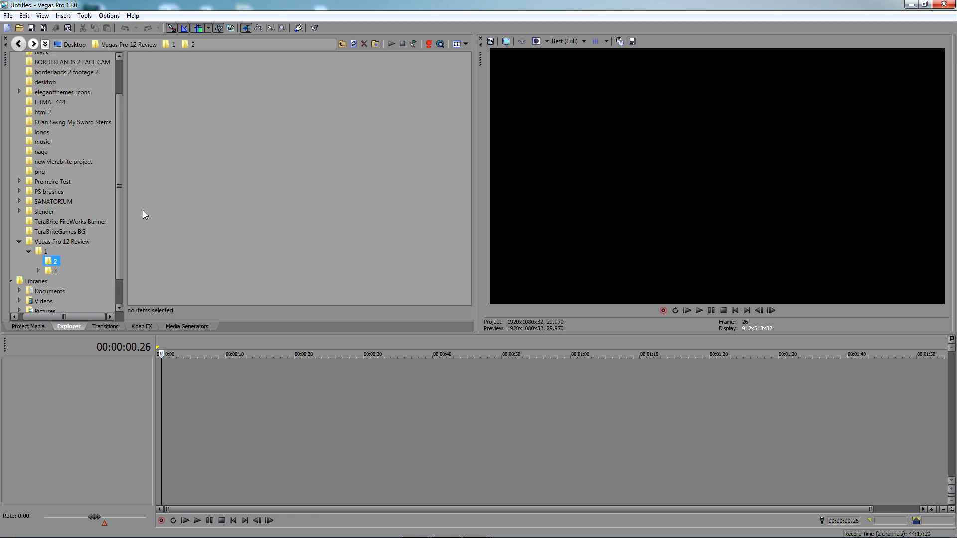
{"action": "left_click_drag", "start_coordinate": [120, 155], "coordinate": [115, 177]}
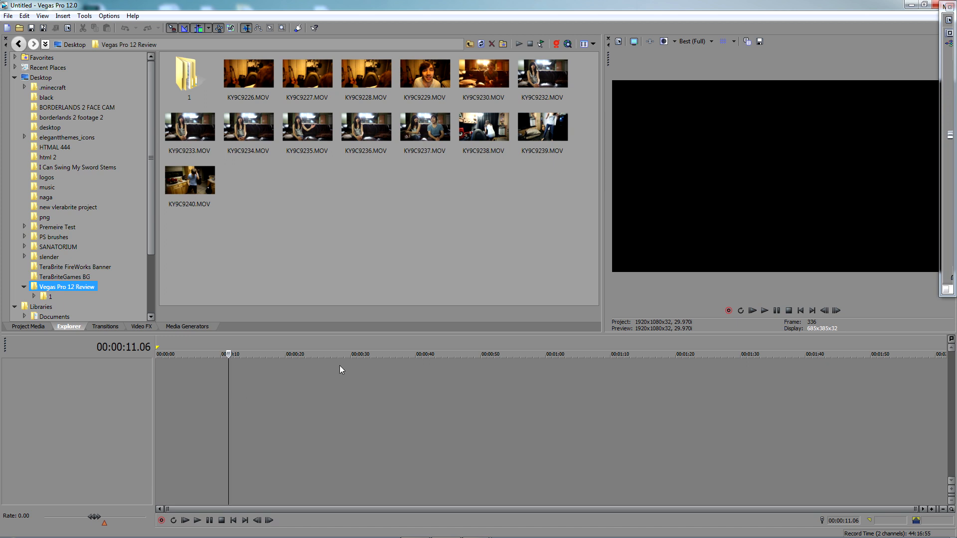
Add KY9C9240.MOV to the empty timeline and match the project video settings to this media
{"action": "left_click_drag", "start_coordinate": [191, 182], "coordinate": [244, 405]}
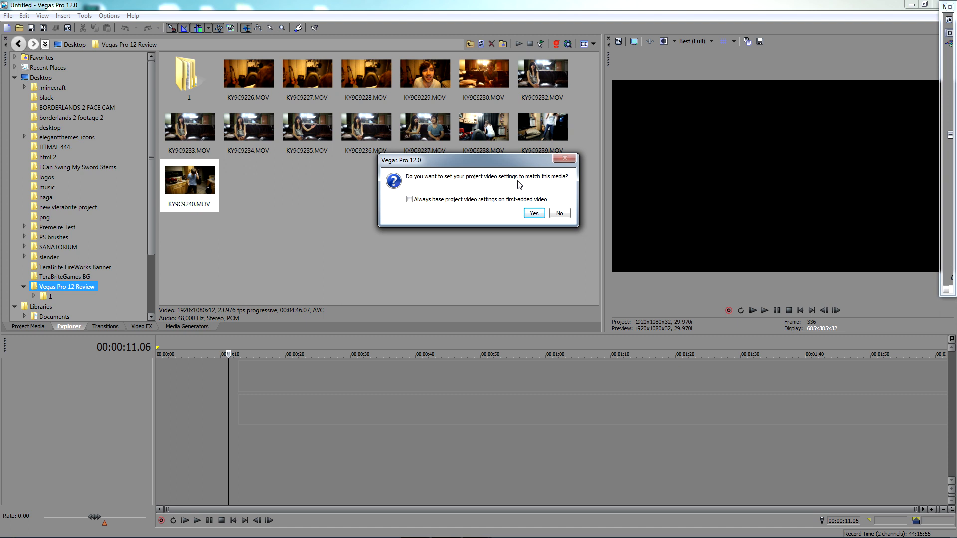
{"action": "left_click_drag", "start_coordinate": [518, 163], "coordinate": [502, 202]}
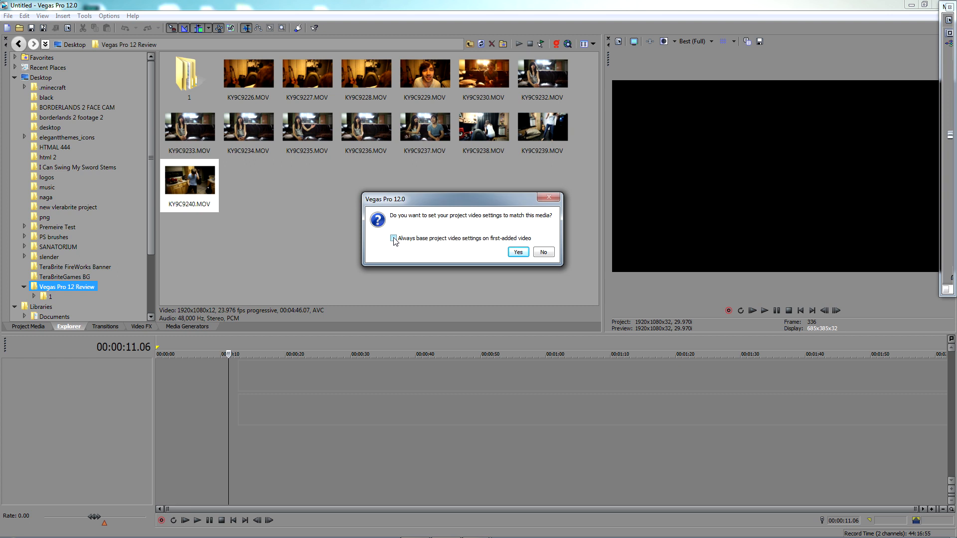
{"action": "left_click", "coordinate": [518, 251]}
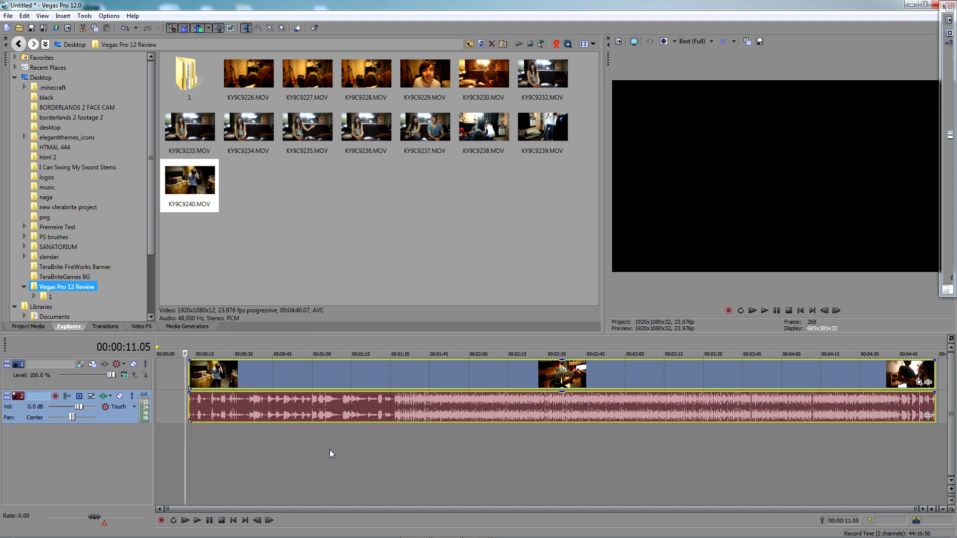
Preview the KY9C9240.MOV clip at several points along the timeline, including 00:01:37.02 and 00:01:24.11
{"action": "left_click", "coordinate": [330, 450]}
{"action": "left_click", "coordinate": [341, 448]}
{"action": "left_click", "coordinate": [409, 455]}
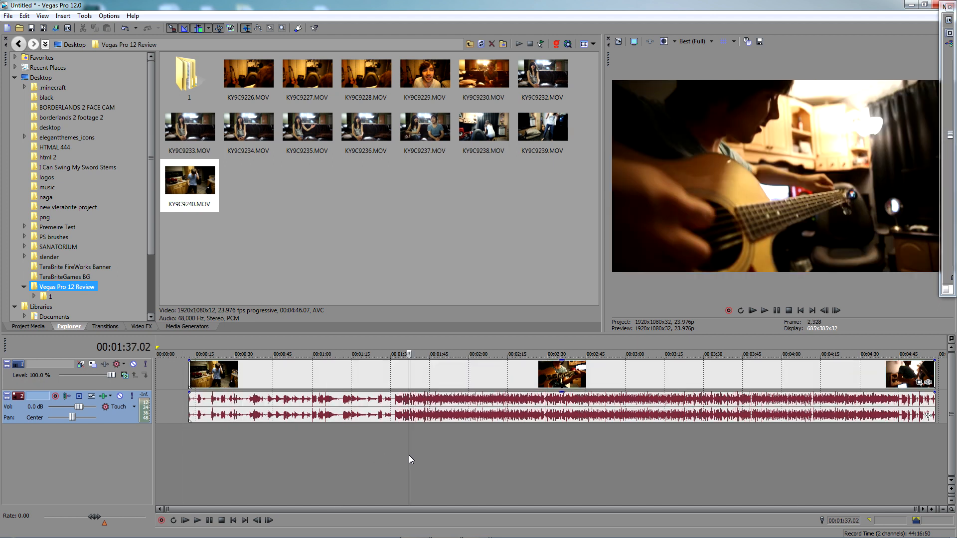
{"action": "left_click", "coordinate": [427, 459]}
{"action": "left_click", "coordinate": [375, 461]}
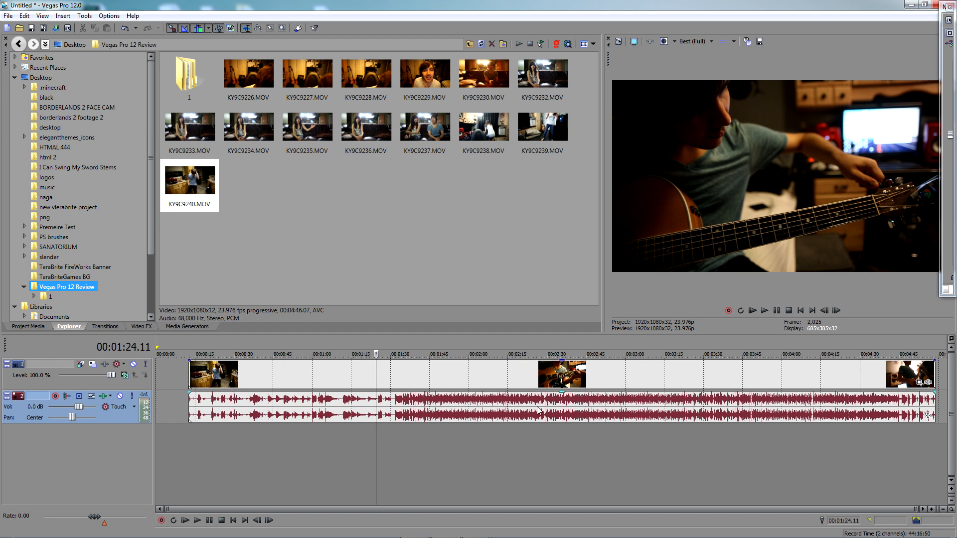
Select the clip's video event and its audio event in turn at different points on the timeline
{"action": "left_click", "coordinate": [524, 372]}
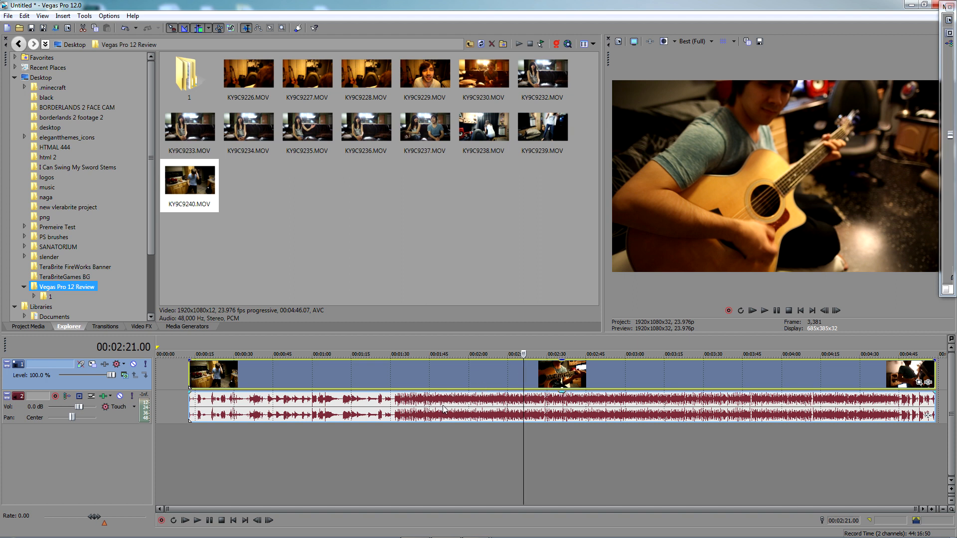
{"action": "left_click", "coordinate": [440, 414]}
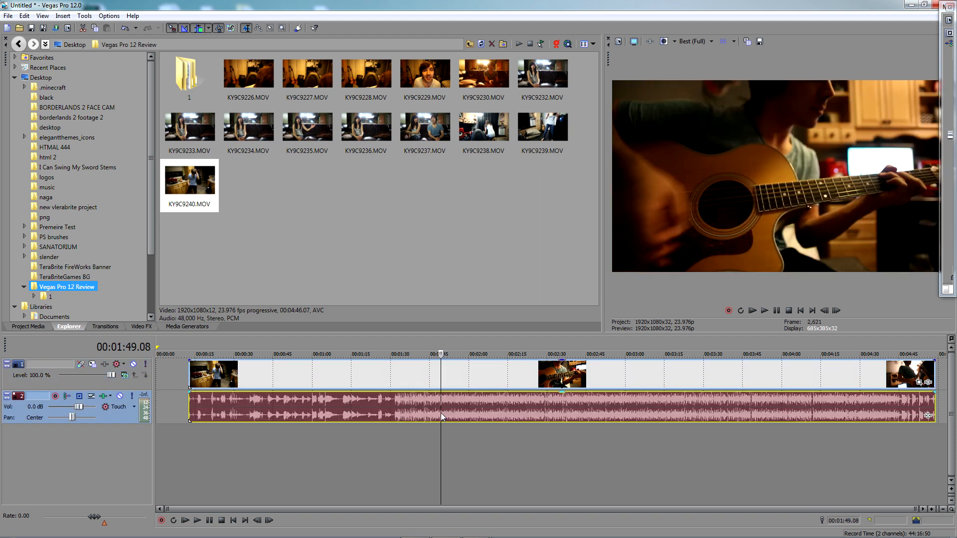
{"action": "left_click", "coordinate": [447, 378]}
{"action": "left_click", "coordinate": [457, 423]}
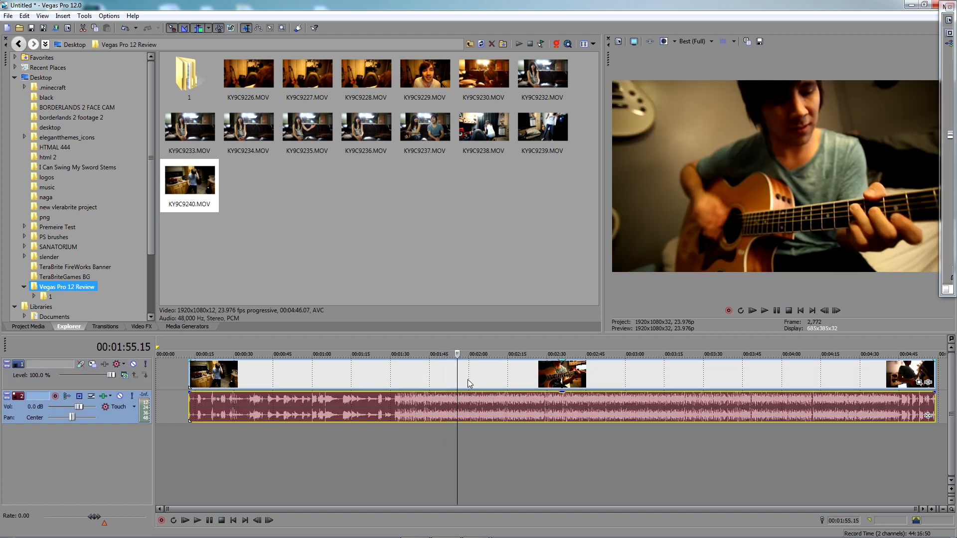
Trim both ends of the KY9C9240.MOV clip on the timeline and move it closer to the timeline's start
{"action": "left_click", "coordinate": [467, 381]}
{"action": "left_click_drag", "start_coordinate": [190, 373], "coordinate": [434, 378]}
{"action": "mouse_move", "coordinate": [510, 379]}
{"action": "left_mouse_down"}
{"action": "mouse_move", "coordinate": [464, 382]}
{"action": "mouse_move", "coordinate": [495, 376]}
{"action": "left_mouse_up"}
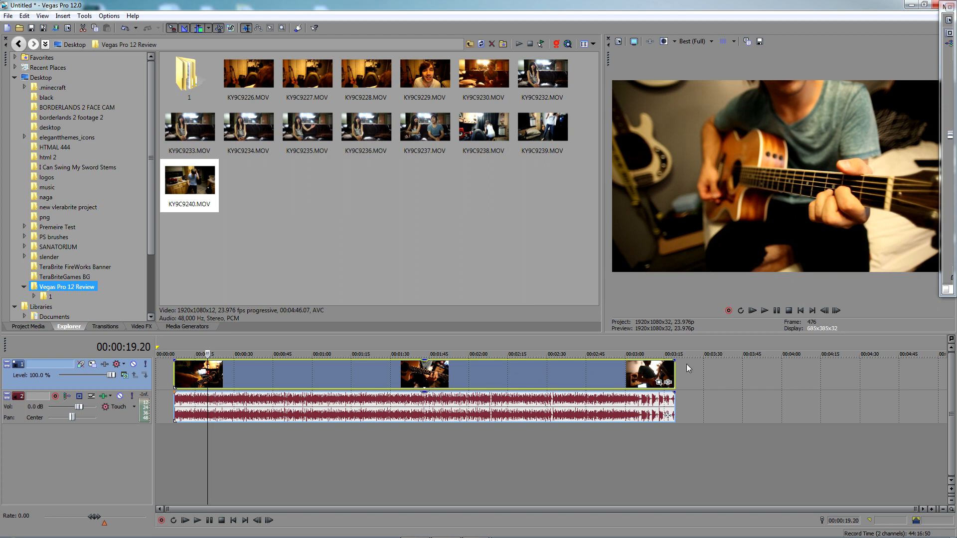
{"action": "left_click_drag", "start_coordinate": [674, 374], "coordinate": [317, 375]}
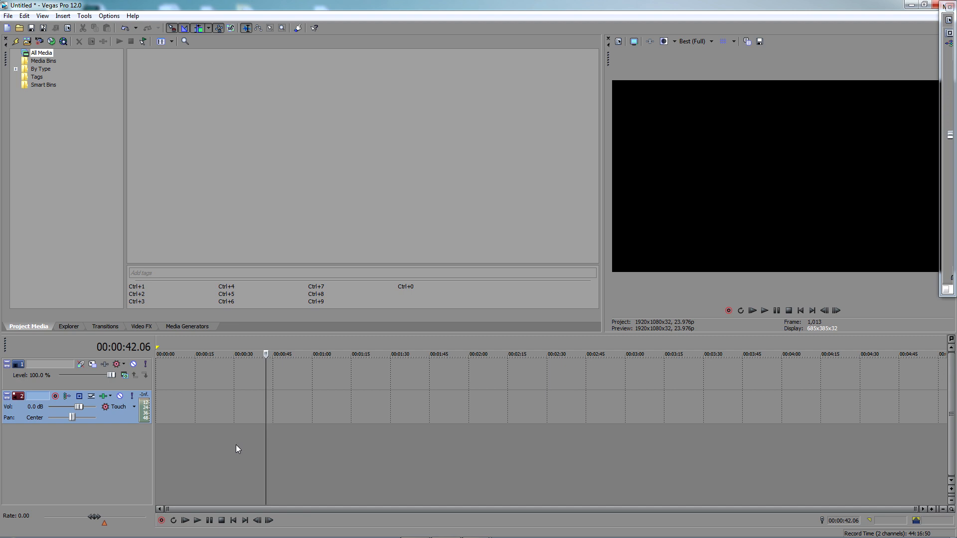
Add KY9C9237 through KY9C9240 from the Windows Explorer folder to the start of the video track, matching project video settings to the media
{"action": "mouse_move", "coordinate": [509, 535]}
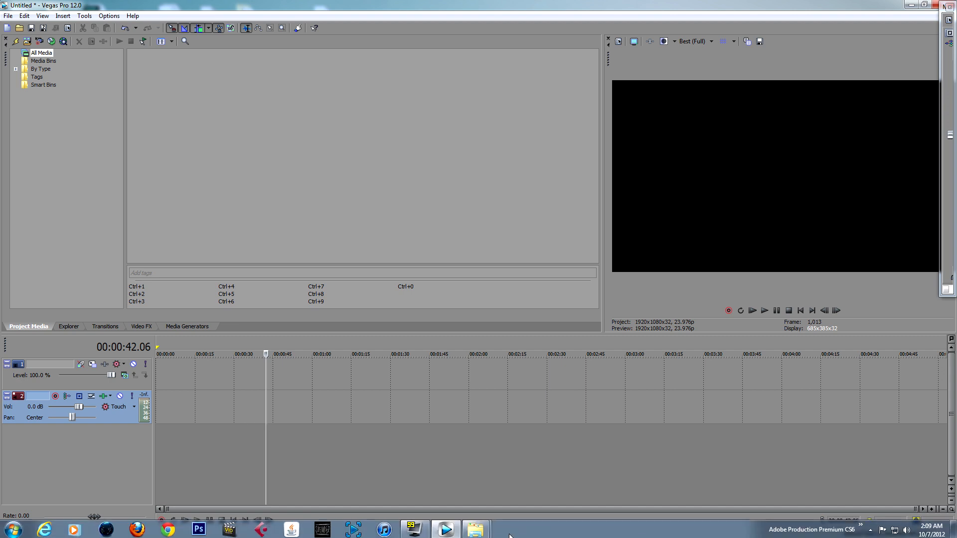
{"action": "mouse_move", "coordinate": [471, 532]}
{"action": "left_click", "coordinate": [528, 489]}
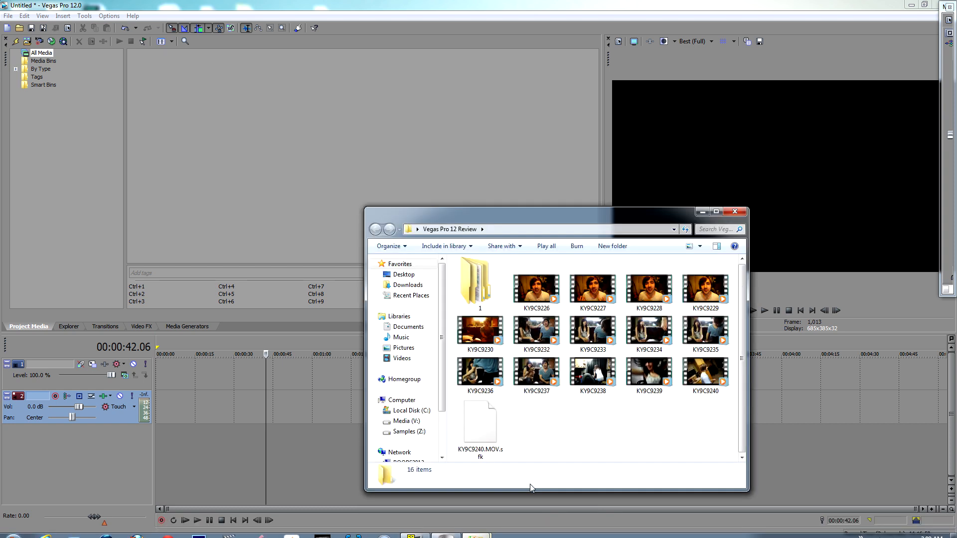
{"action": "left_click_drag", "start_coordinate": [729, 416], "coordinate": [176, 369]}
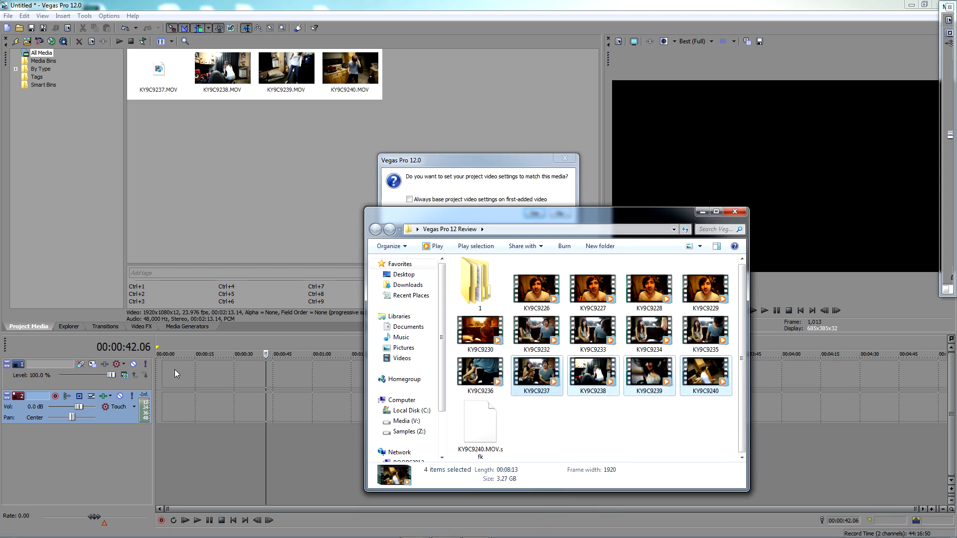
{"action": "left_click", "coordinate": [532, 213]}
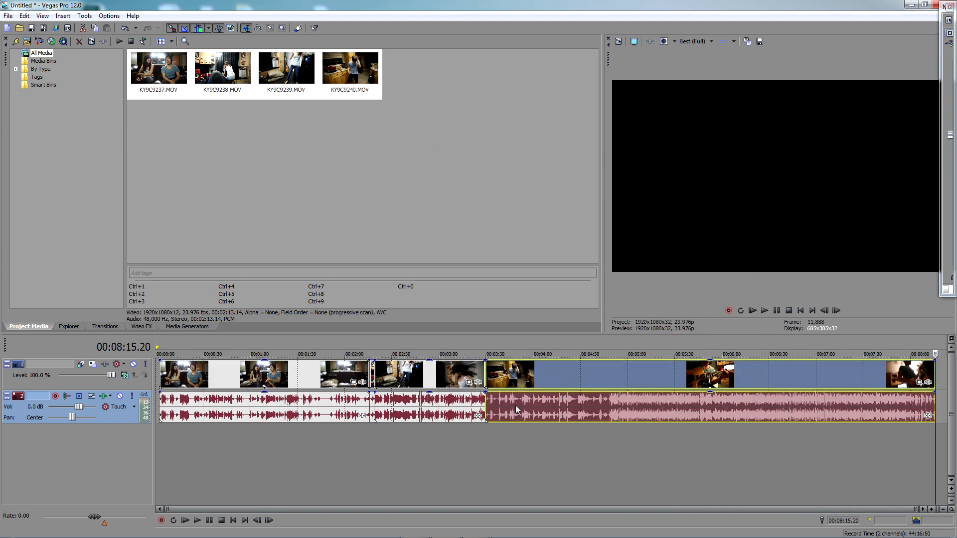
Preview the four-clip timeline at several points, including 00:02:44.21, and select the last clip's video event at 00:05:04.00
{"action": "left_click", "coordinate": [455, 448]}
{"action": "left_click", "coordinate": [508, 445]}
{"action": "left_click", "coordinate": [414, 444]}
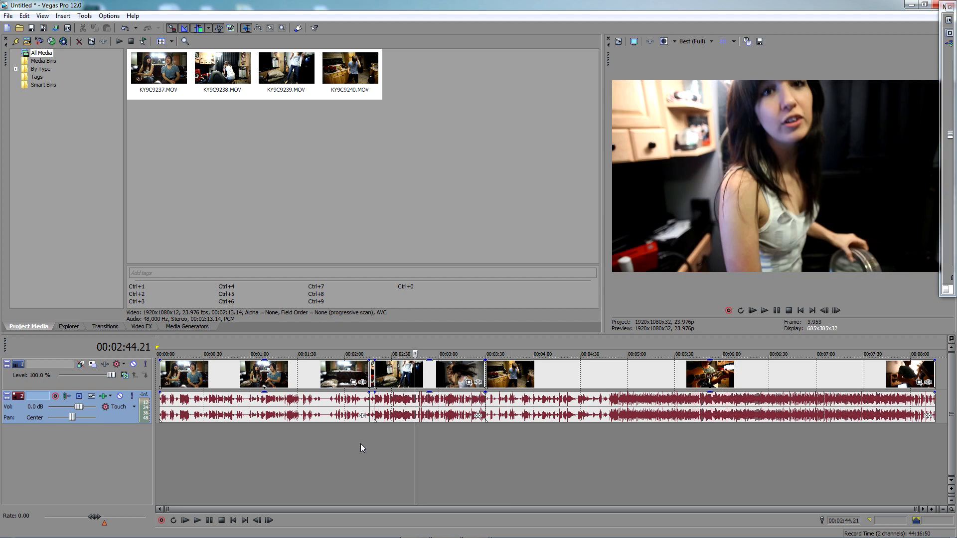
{"action": "left_click", "coordinate": [634, 374]}
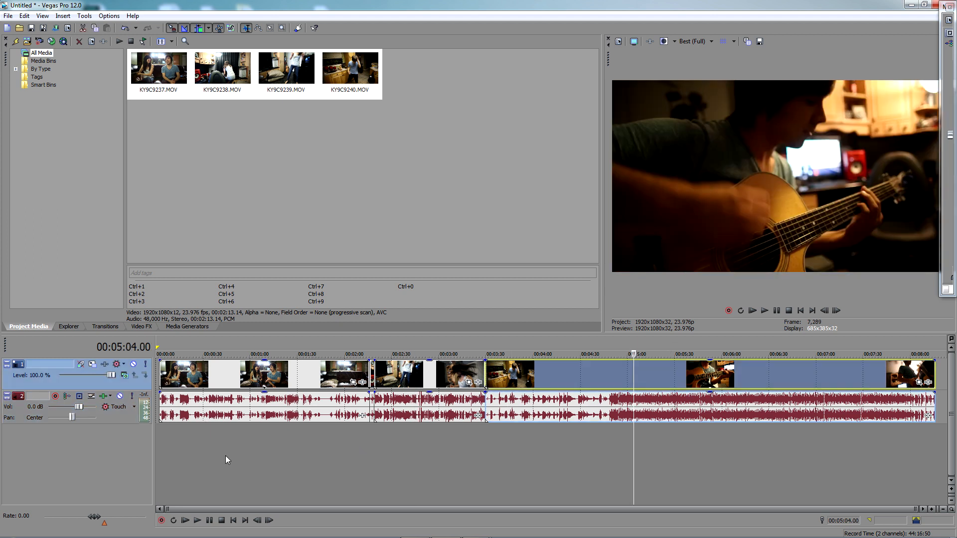
Examine the media properties of KY9C9240.MOV in the project media, and close them
{"action": "left_click", "coordinate": [170, 171]}
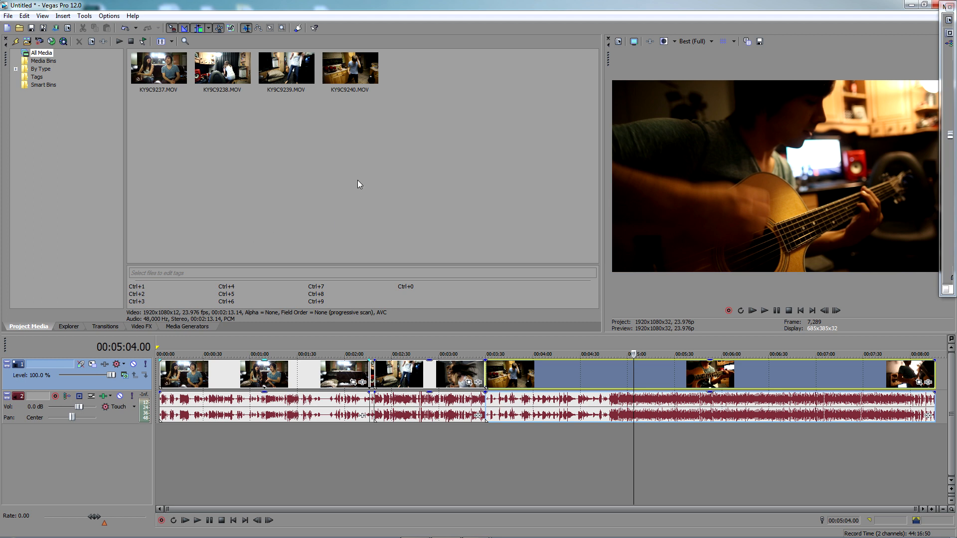
{"action": "left_click", "coordinate": [353, 74]}
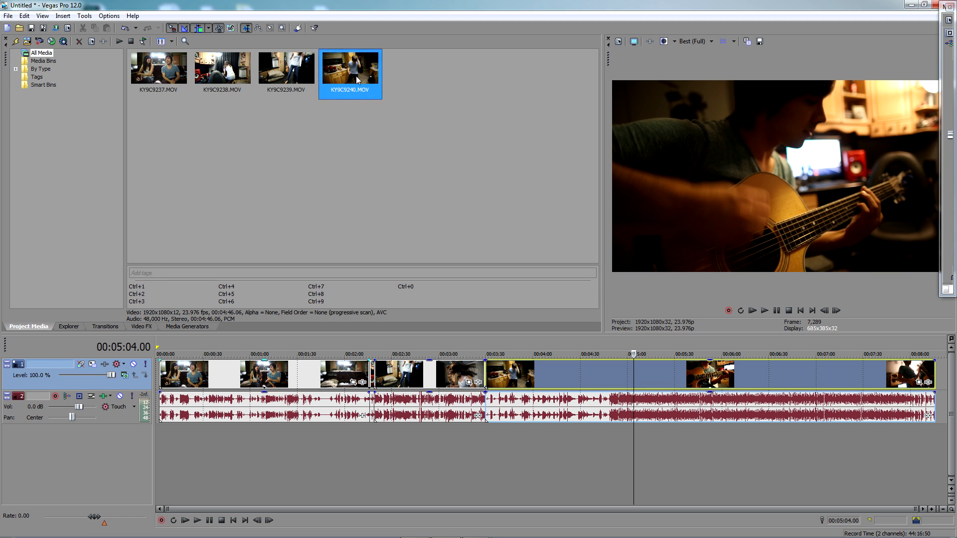
{"action": "right_click", "coordinate": [357, 80]}
{"action": "left_click", "coordinate": [384, 353]}
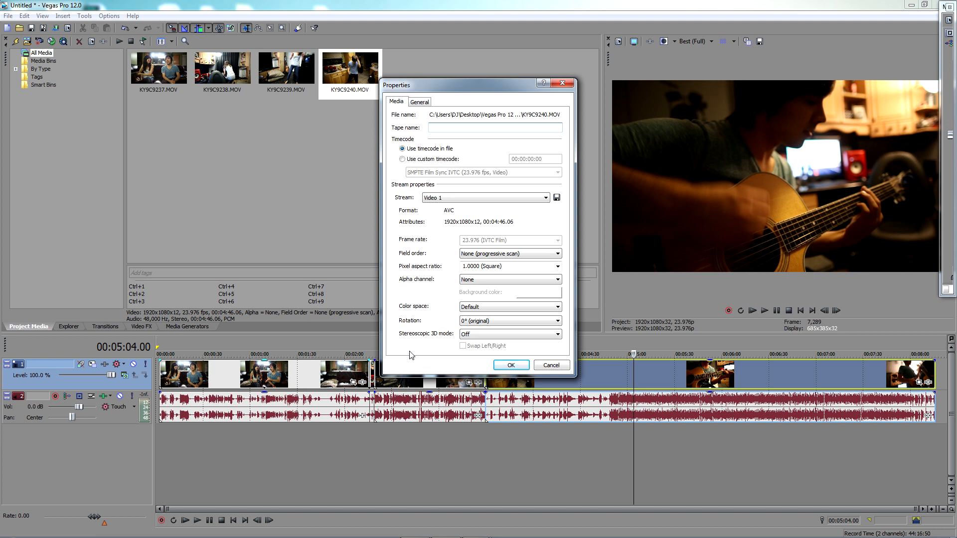
{"action": "left_click", "coordinate": [510, 366]}
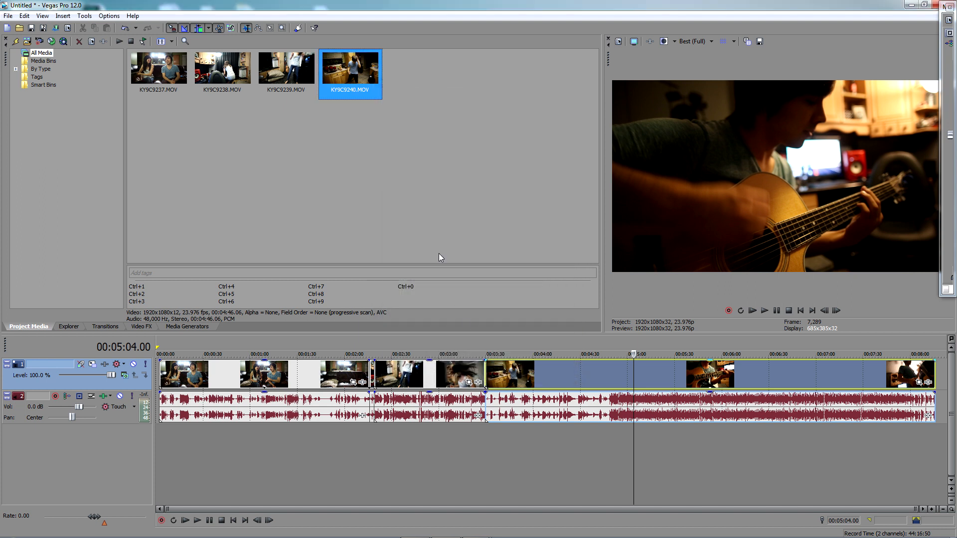
{"action": "left_click", "coordinate": [426, 210]}
{"action": "left_click_drag", "start_coordinate": [475, 179], "coordinate": [151, 82]}
{"action": "left_click", "coordinate": [311, 185]}
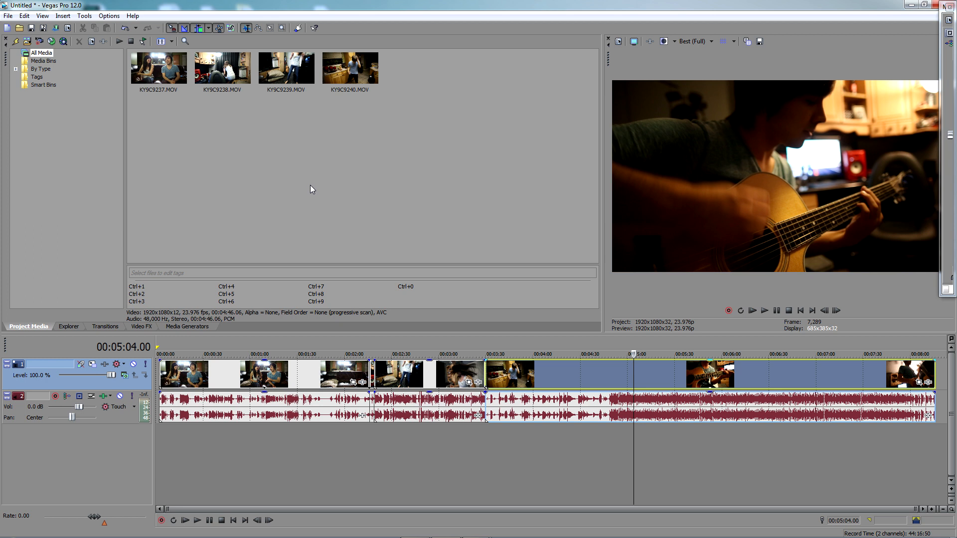
{"action": "left_click", "coordinate": [338, 86]}
{"action": "left_click", "coordinate": [169, 69], "text": "shift"}
{"action": "left_click", "coordinate": [230, 131]}
{"action": "left_click", "coordinate": [366, 73]}
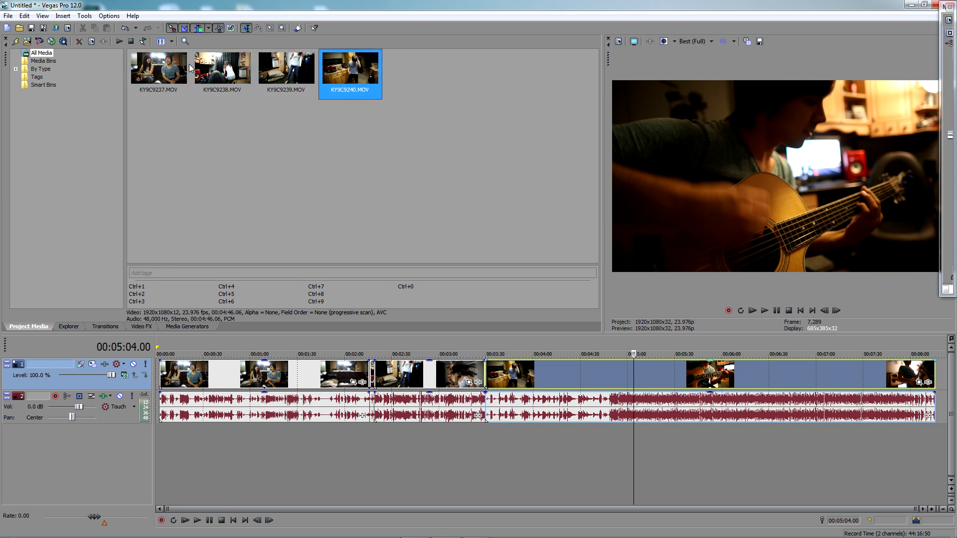
{"action": "left_click", "coordinate": [211, 74], "text": "ctrl"}
{"action": "left_click", "coordinate": [212, 160]}
Set the field order of all four project media clips together to Upper field first
{"action": "left_click_drag", "start_coordinate": [438, 141], "coordinate": [127, 48]}
{"action": "right_click", "coordinate": [330, 74]}
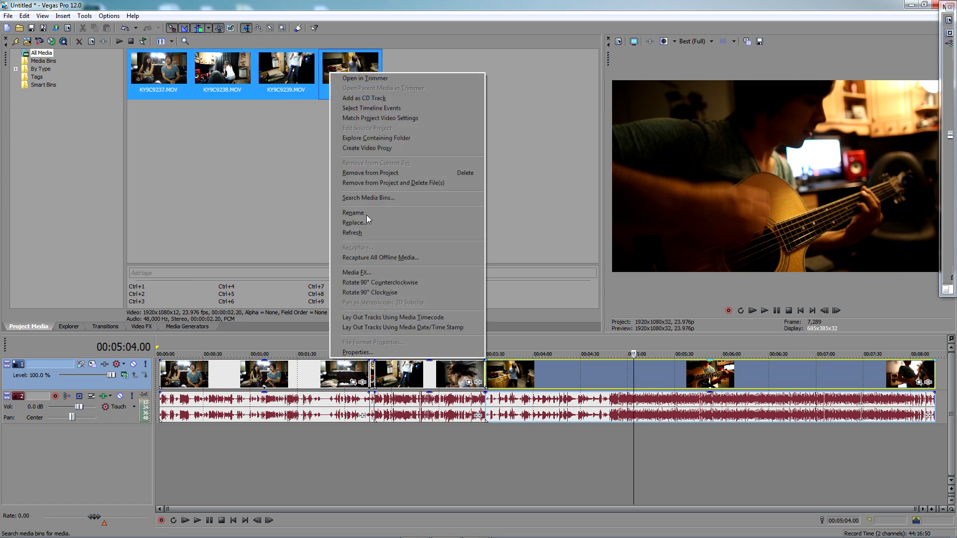
{"action": "left_click", "coordinate": [357, 352]}
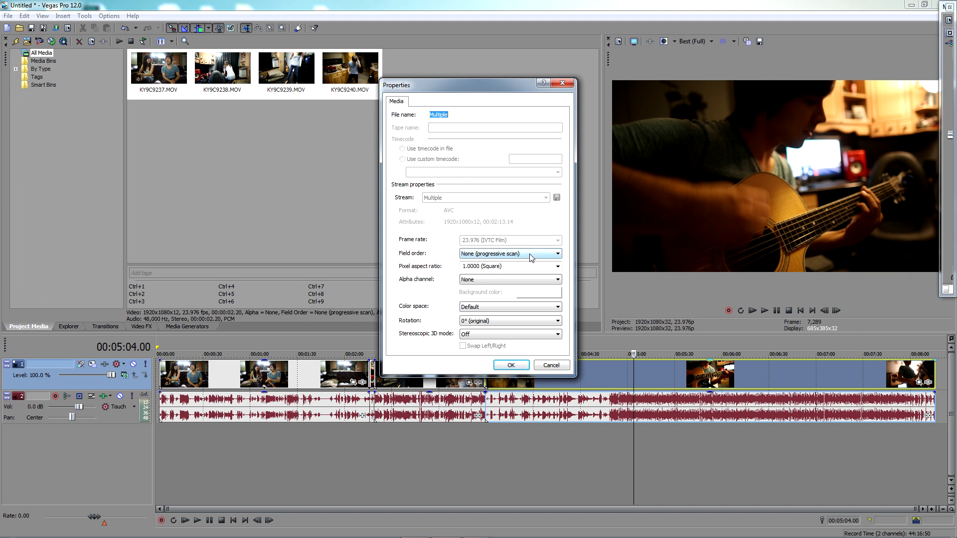
{"action": "left_click", "coordinate": [517, 254]}
{"action": "left_click", "coordinate": [508, 267]}
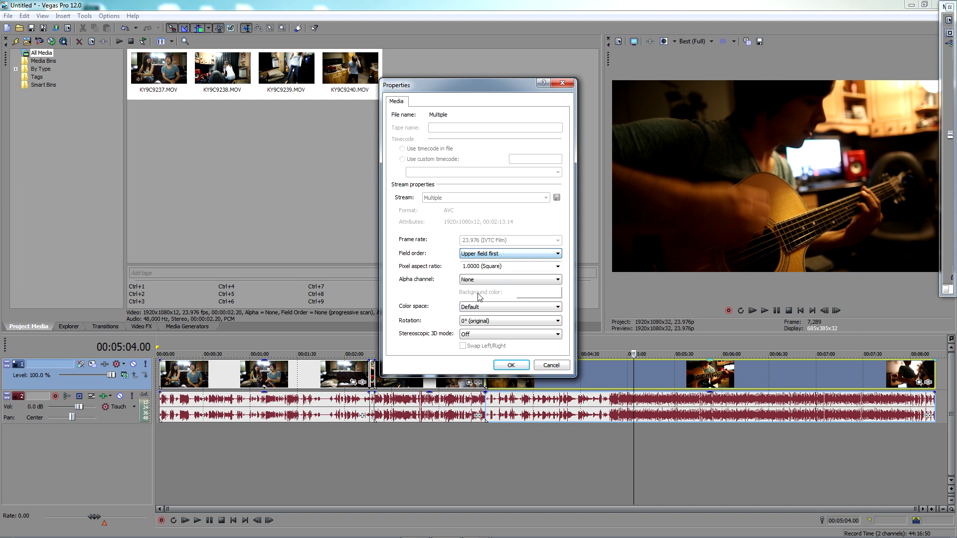
{"action": "left_click", "coordinate": [510, 365]}
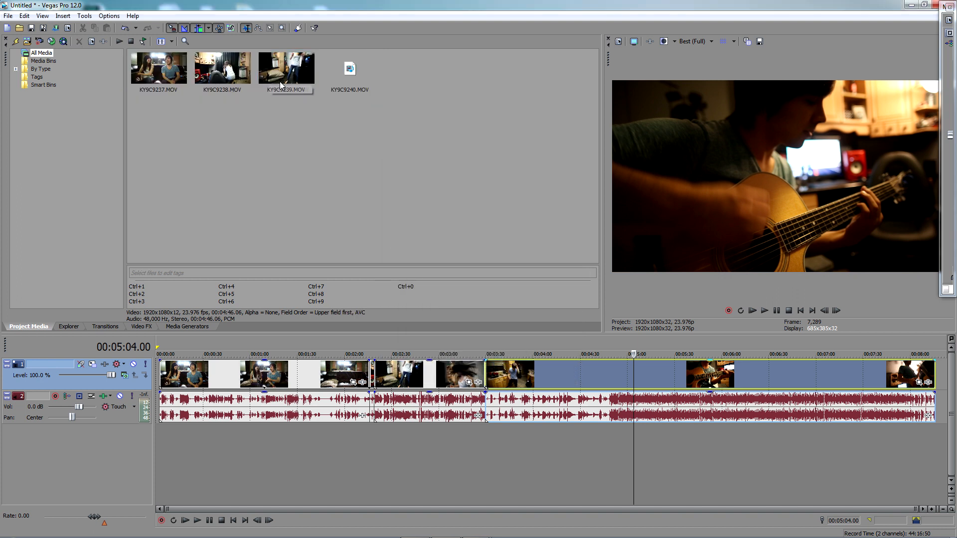
Check the field order in the media properties of KY9C9237.MOV and KY9C9238.MOV
{"action": "right_click", "coordinate": [172, 85]}
{"action": "left_click", "coordinate": [211, 361]}
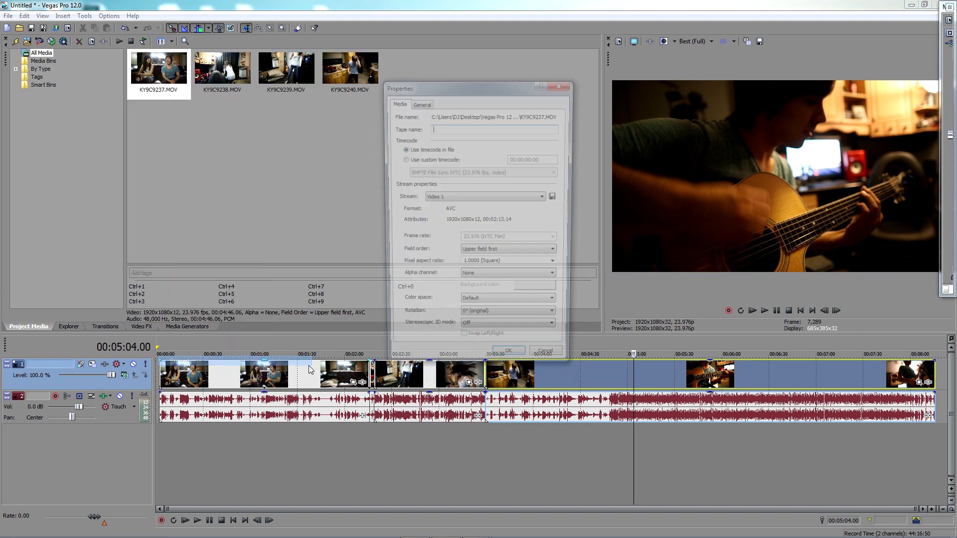
{"action": "left_click", "coordinate": [505, 363]}
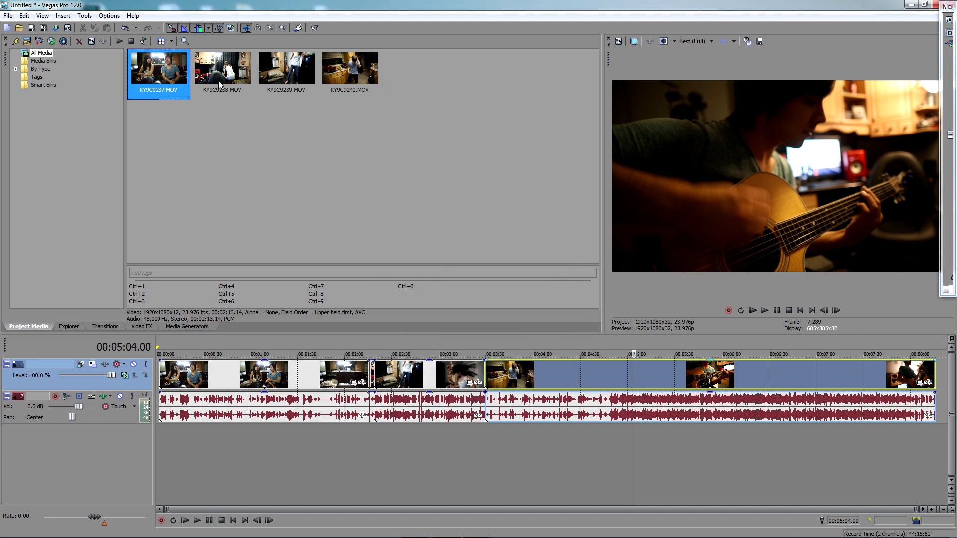
{"action": "right_click", "coordinate": [231, 77]}
{"action": "left_click", "coordinate": [258, 356]}
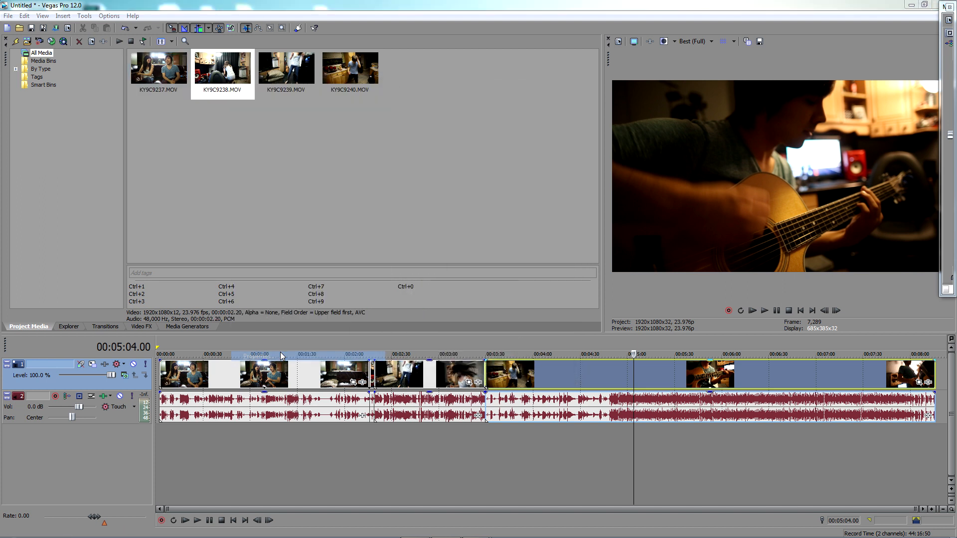
{"action": "left_click", "coordinate": [509, 365]}
Set the field order of all four project media clips together to None (progressive scan)
{"action": "left_click_drag", "start_coordinate": [418, 169], "coordinate": [124, 54]}
{"action": "right_click", "coordinate": [291, 97]}
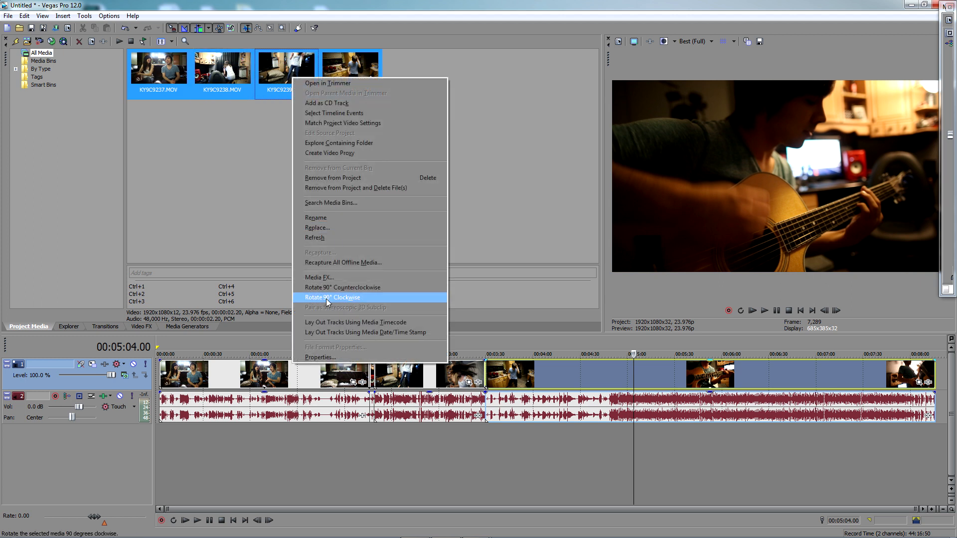
{"action": "left_click", "coordinate": [322, 357]}
{"action": "left_click", "coordinate": [479, 254]}
{"action": "left_click", "coordinate": [486, 263]}
{"action": "left_click", "coordinate": [511, 365]}
{"action": "left_click", "coordinate": [378, 184]}
Check the field order in the media properties of KY9C9238.MOV only
{"action": "right_click", "coordinate": [223, 84]}
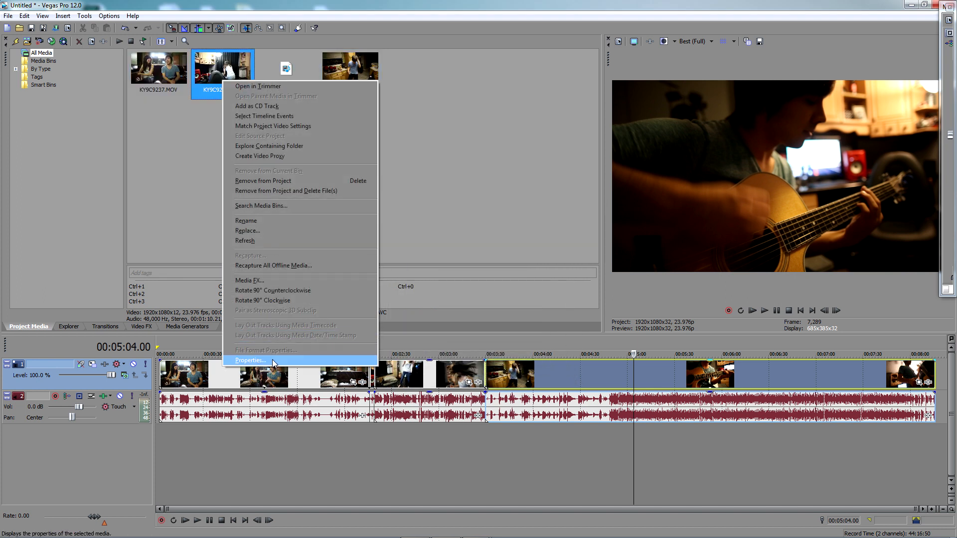
{"action": "left_click", "coordinate": [255, 357]}
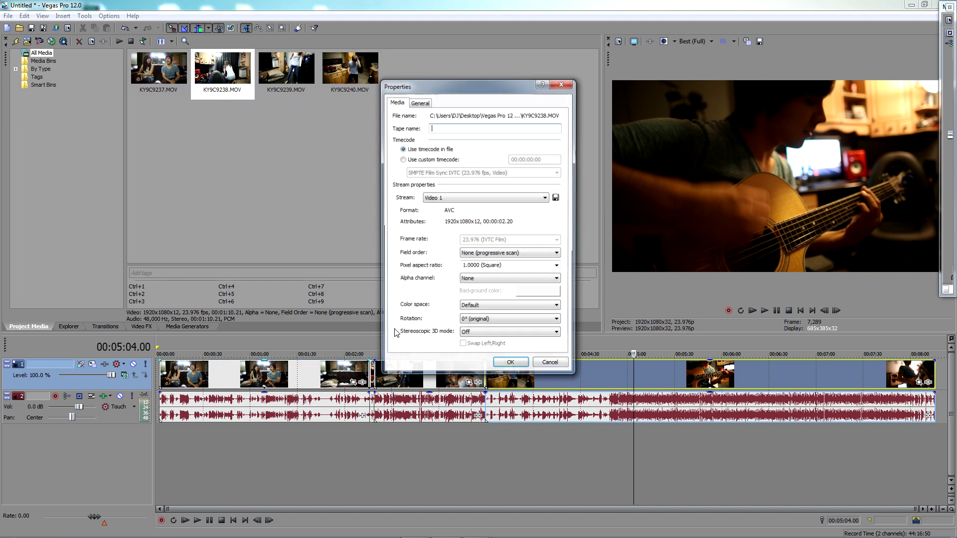
{"action": "left_click", "coordinate": [510, 364]}
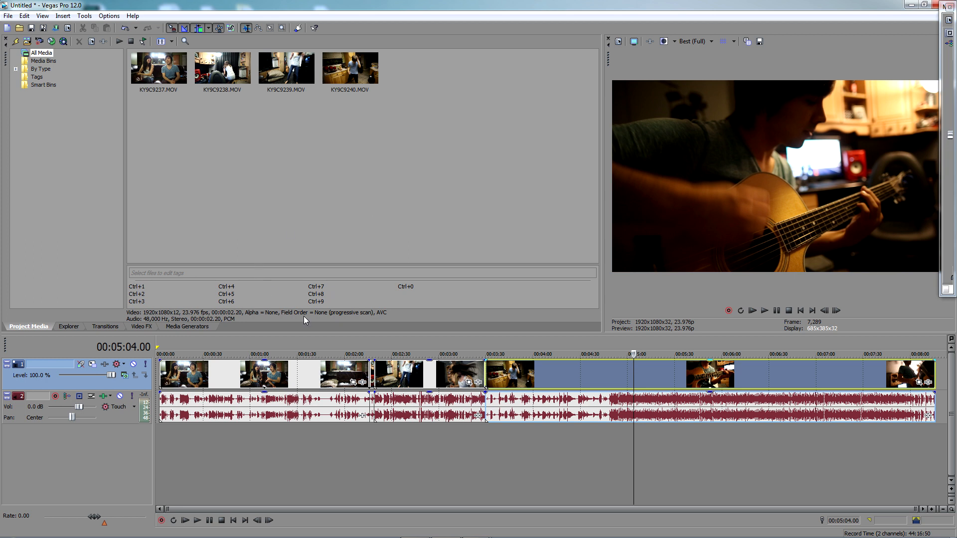
Give the timeline area more height and place the timeline cursor at 00:00:41.13
{"action": "left_click_drag", "start_coordinate": [297, 332], "coordinate": [298, 221]}
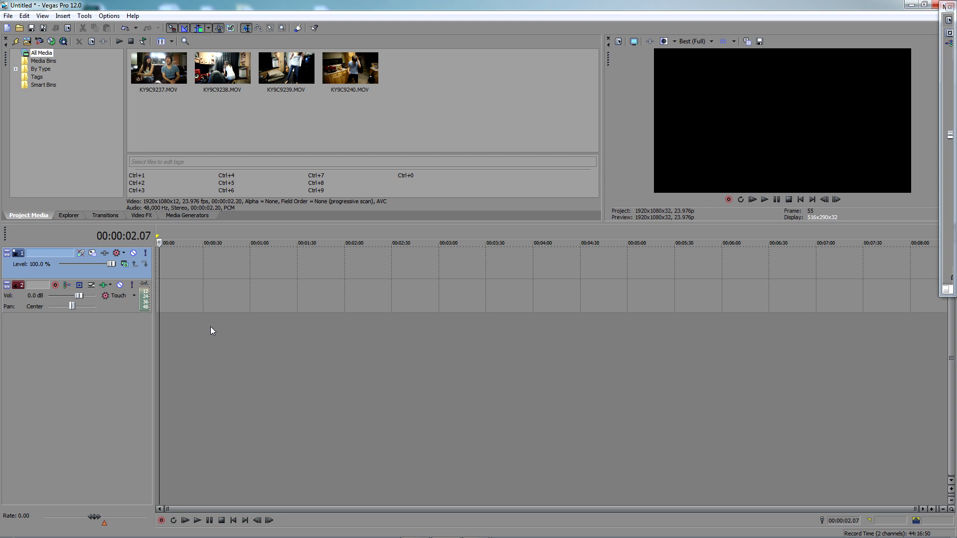
{"action": "left_click", "coordinate": [208, 329]}
{"action": "left_click", "coordinate": [241, 333]}
{"action": "left_click", "coordinate": [285, 329]}
{"action": "left_click", "coordinate": [325, 333]}
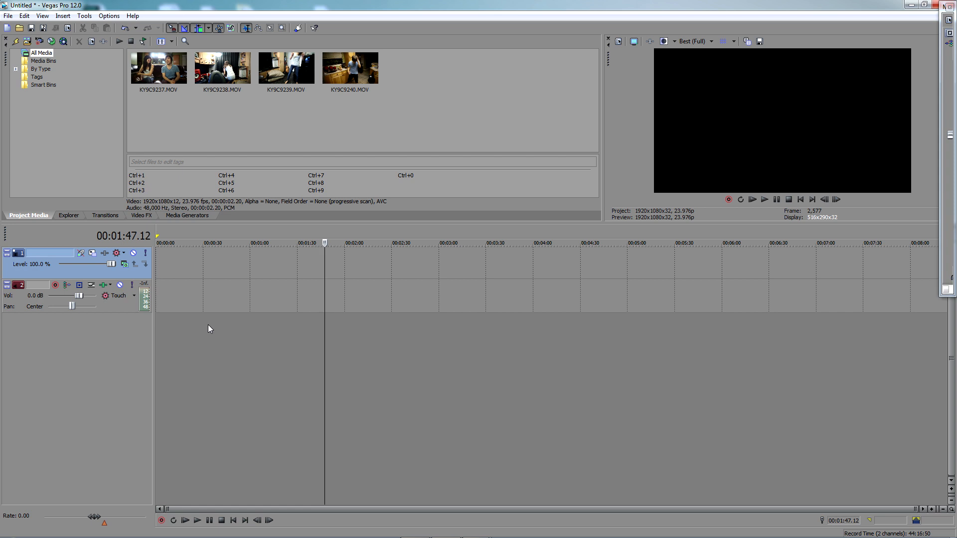
{"action": "left_click", "coordinate": [226, 330]}
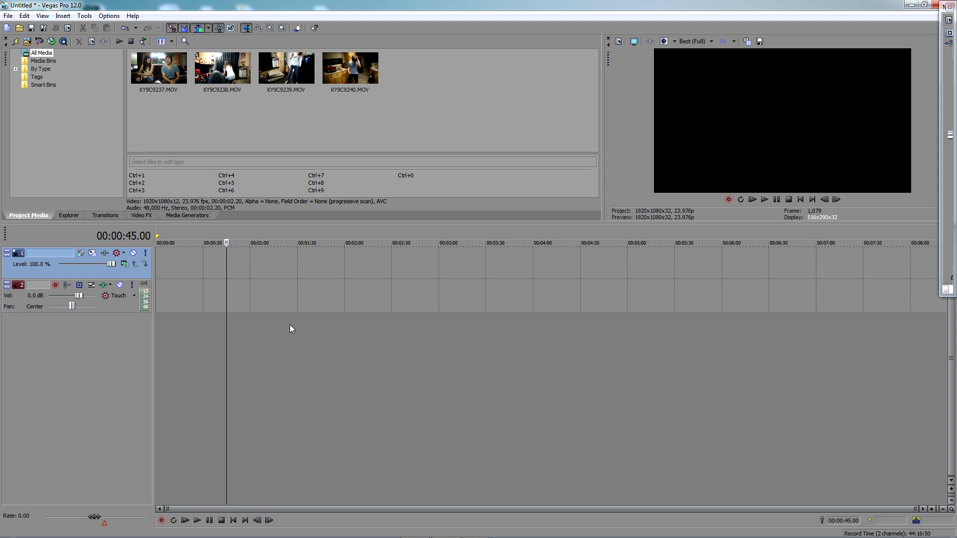
{"action": "left_click", "coordinate": [277, 323]}
{"action": "left_click", "coordinate": [271, 323]}
{"action": "left_click", "coordinate": [221, 325]}
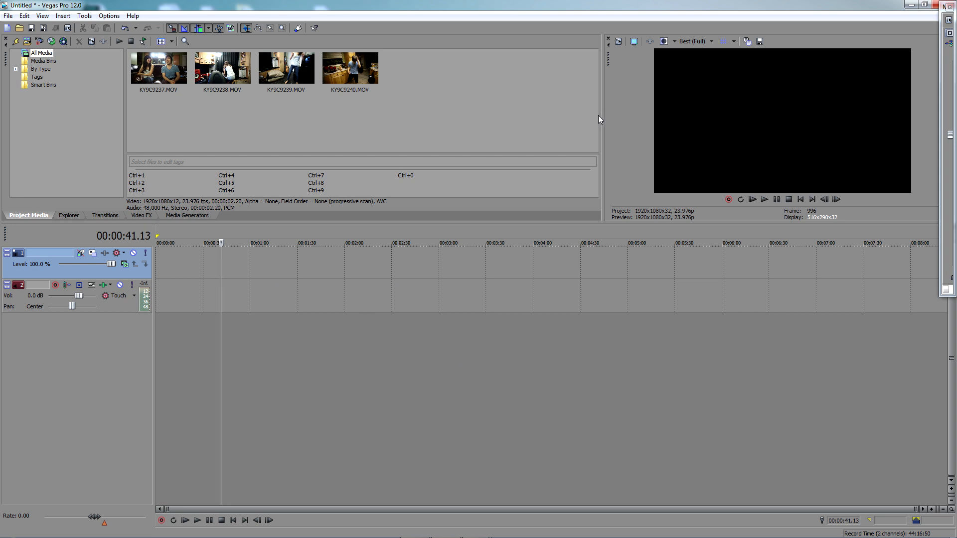
Enlarge the video preview by widening its area and giving it more height above the timeline
{"action": "left_click_drag", "start_coordinate": [606, 121], "coordinate": [543, 120]}
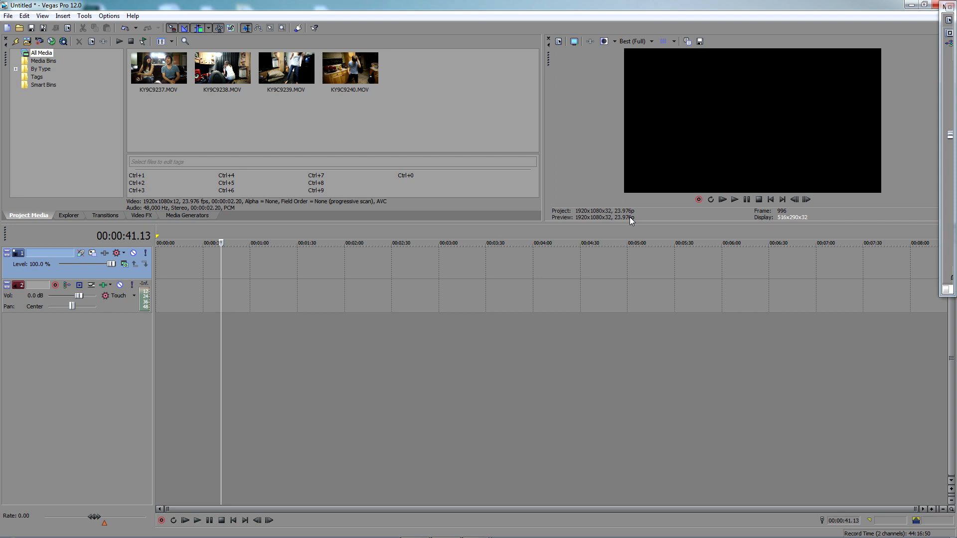
{"action": "left_click_drag", "start_coordinate": [629, 227], "coordinate": [629, 288]}
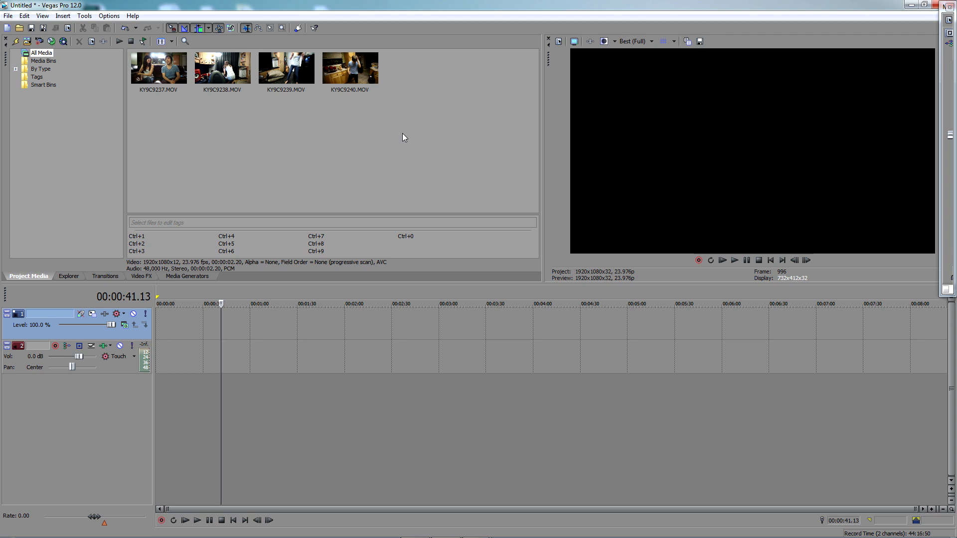
Create video proxies for all four project media clips, KY9C9237.MOV through KY9C9240.MOV, and dismiss the notice
{"action": "left_click_drag", "start_coordinate": [402, 133], "coordinate": [115, 59]}
{"action": "right_click", "coordinate": [220, 66]}
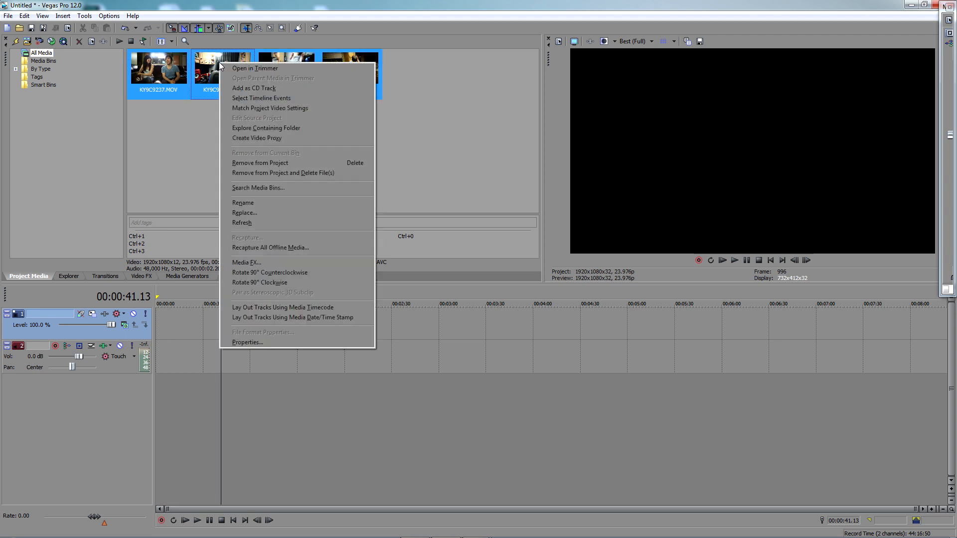
{"action": "left_click", "coordinate": [270, 138]}
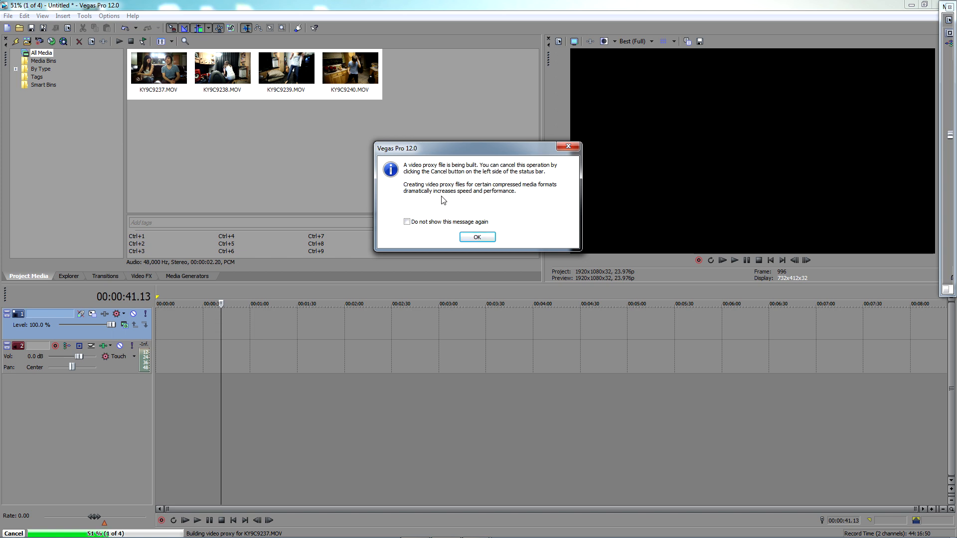
{"action": "left_click", "coordinate": [486, 238]}
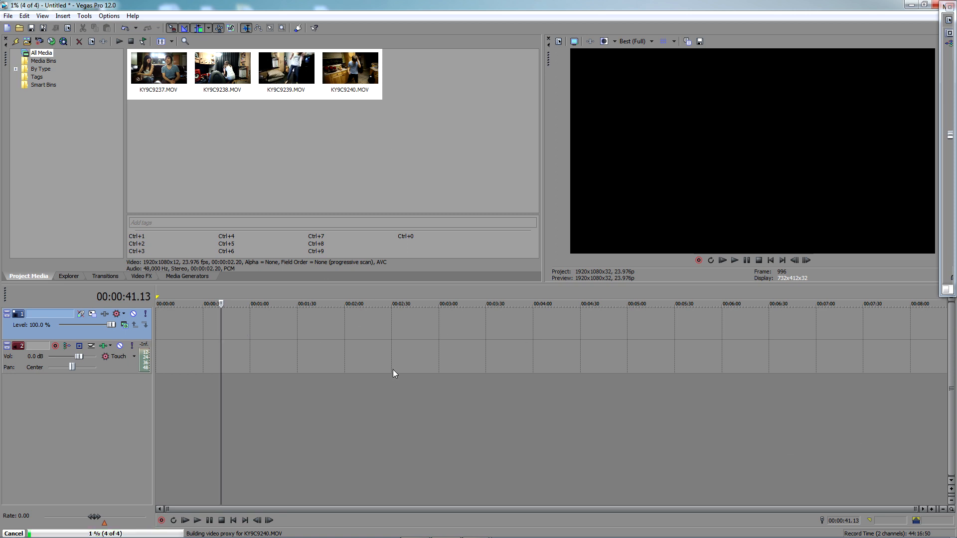
{"action": "left_click", "coordinate": [8, 16]}
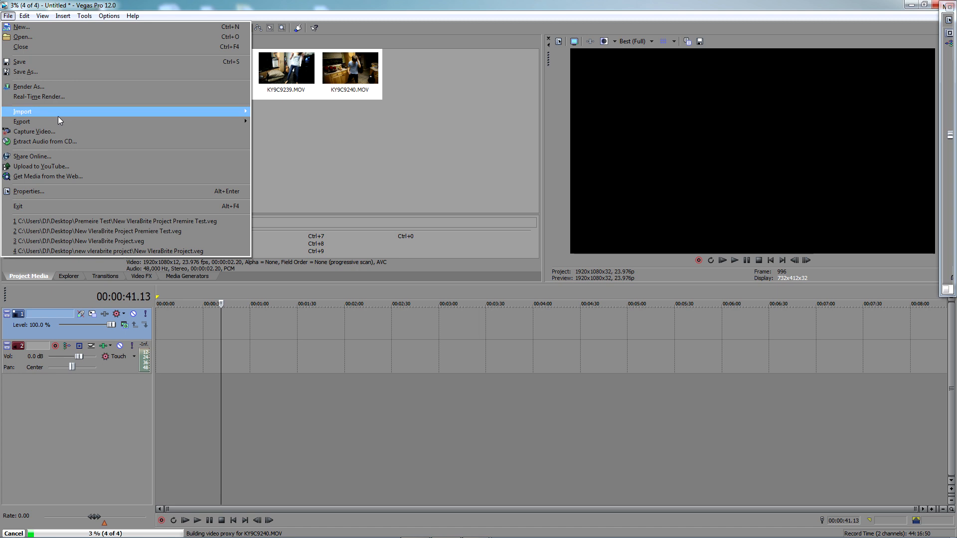
{"action": "left_click", "coordinate": [429, 162]}
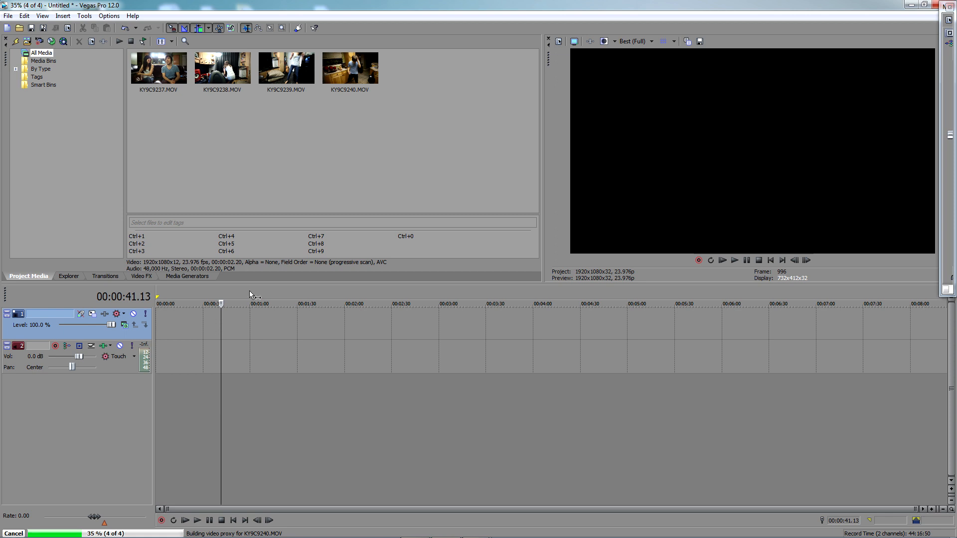
{"action": "mouse_move", "coordinate": [250, 284]}
{"action": "left_mouse_down"}
{"action": "mouse_move", "coordinate": [249, 202]}
{"action": "mouse_move", "coordinate": [242, 288]}
{"action": "left_mouse_up"}
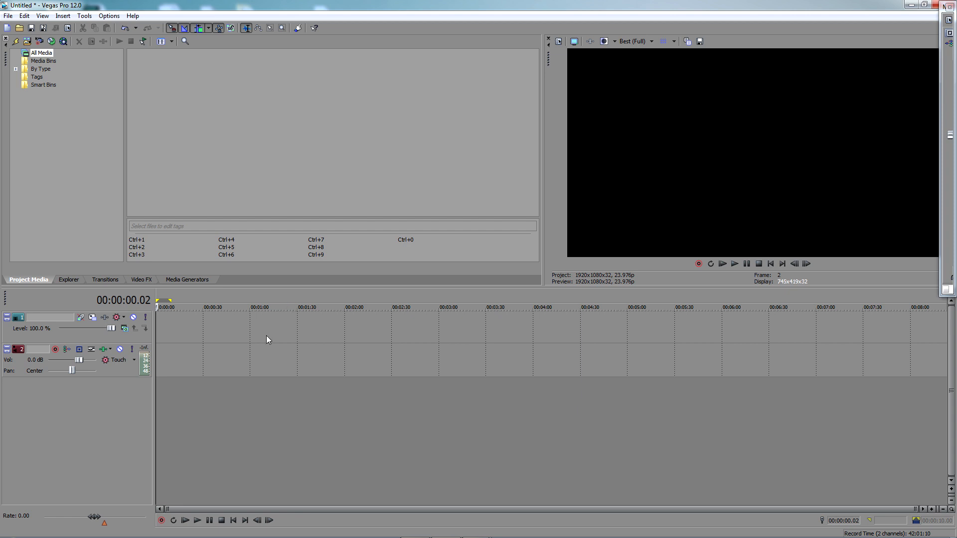
Add a White Solid Color generated event at the start of a new video track and move that track above the audio track
{"action": "left_click", "coordinate": [170, 279]}
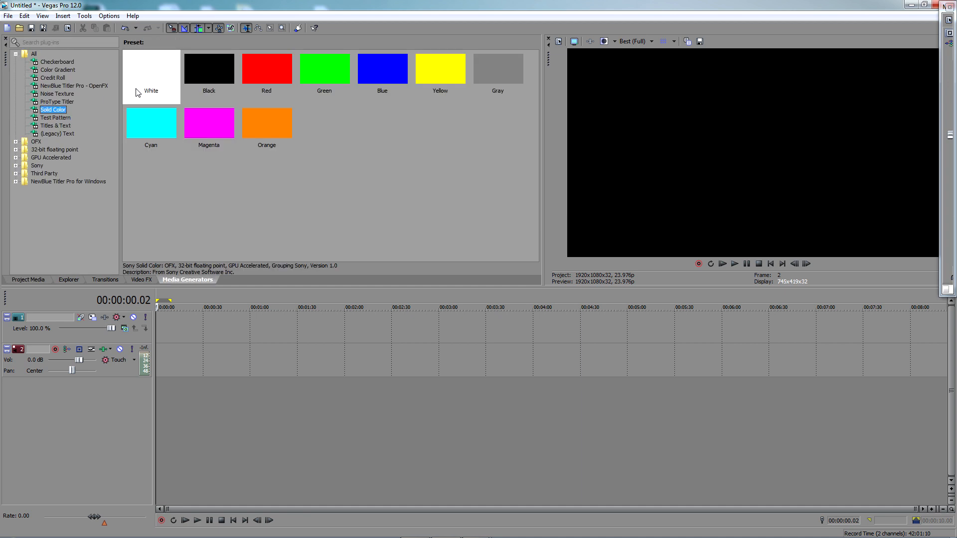
{"action": "left_click_drag", "start_coordinate": [150, 80], "coordinate": [197, 416]}
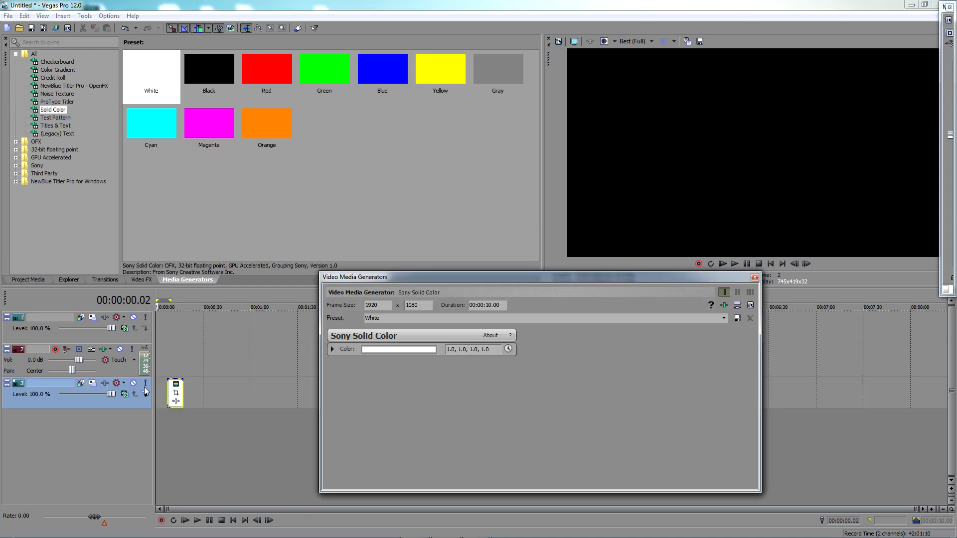
{"action": "left_click_drag", "start_coordinate": [170, 387], "coordinate": [159, 387]}
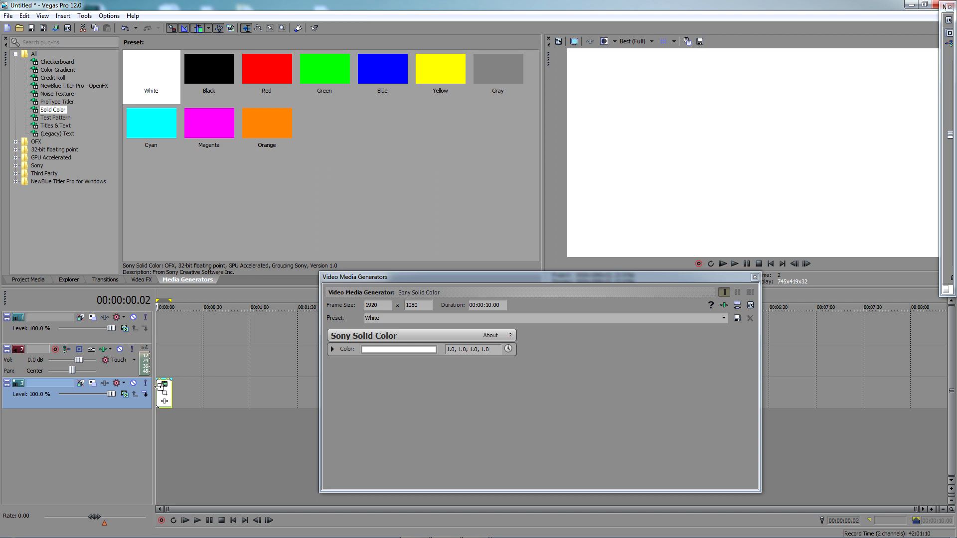
{"action": "left_click", "coordinate": [157, 383]}
{"action": "left_click_drag", "start_coordinate": [146, 409], "coordinate": [145, 360]}
Add a ProType Titler event with the Centered preset at the start of the first video track
{"action": "left_click", "coordinate": [61, 102]}
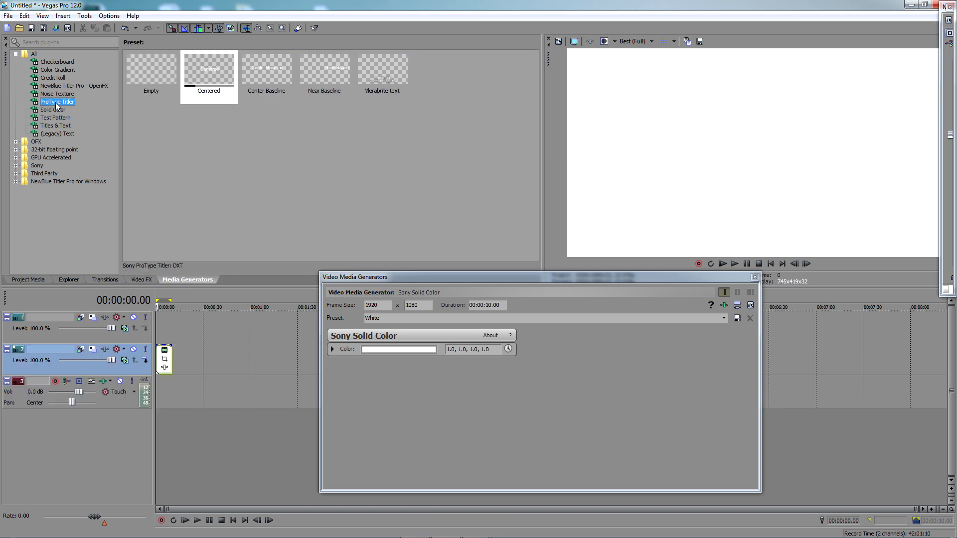
{"action": "left_click_drag", "start_coordinate": [212, 70], "coordinate": [171, 327]}
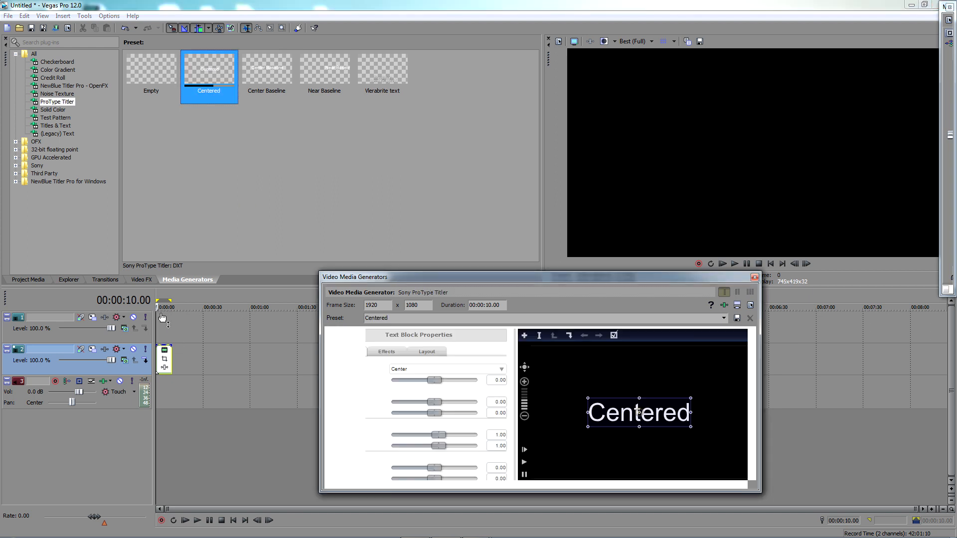
Replace the title's placeholder text with "Suscribe to TeraBrite"
{"action": "double_click", "coordinate": [633, 417]}
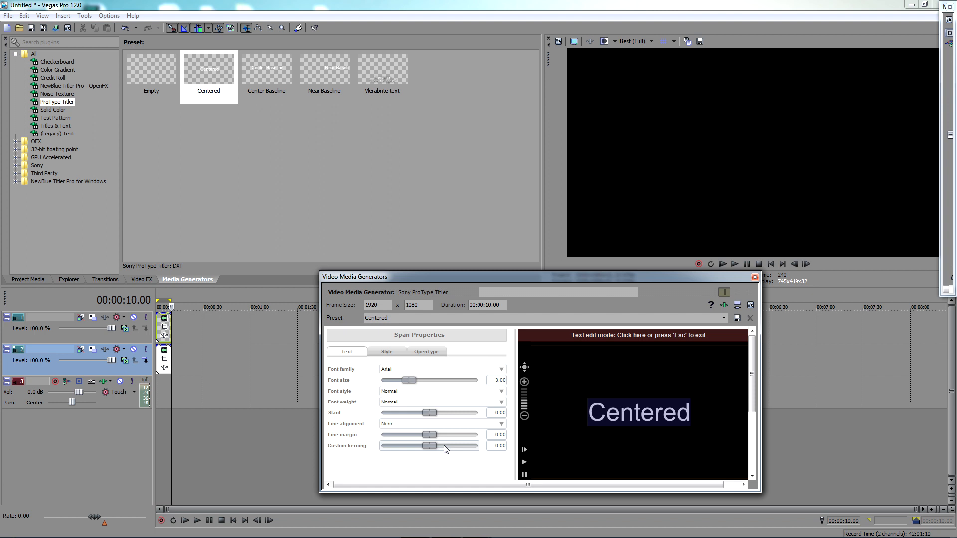
{"action": "type", "text": "Susbrib"}
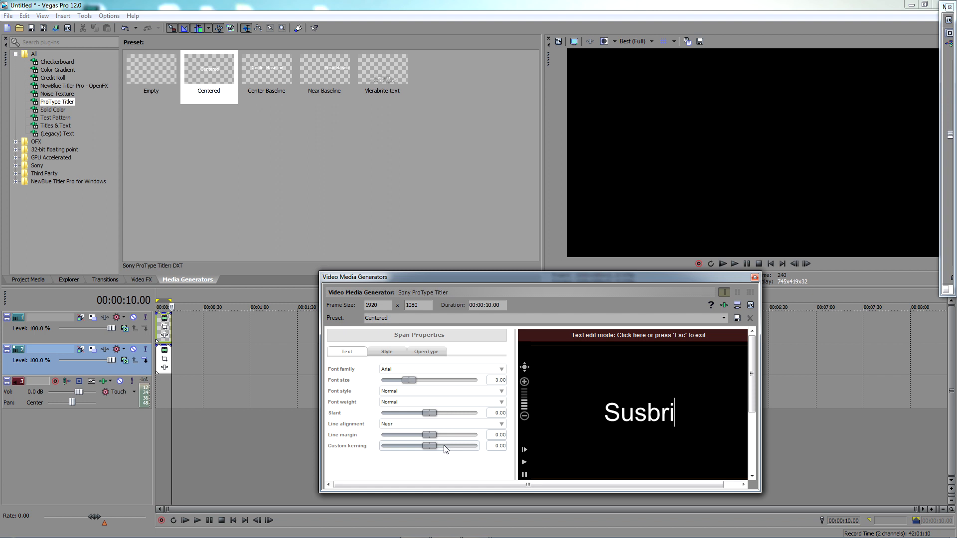
{"action": "key", "text": "BackSpace"}
{"action": "key", "text": "BackSpace"}
{"action": "key", "text": "BackSpace"}
{"action": "key", "text": "BackSpace"}
{"action": "key", "text": "BackSpace"}
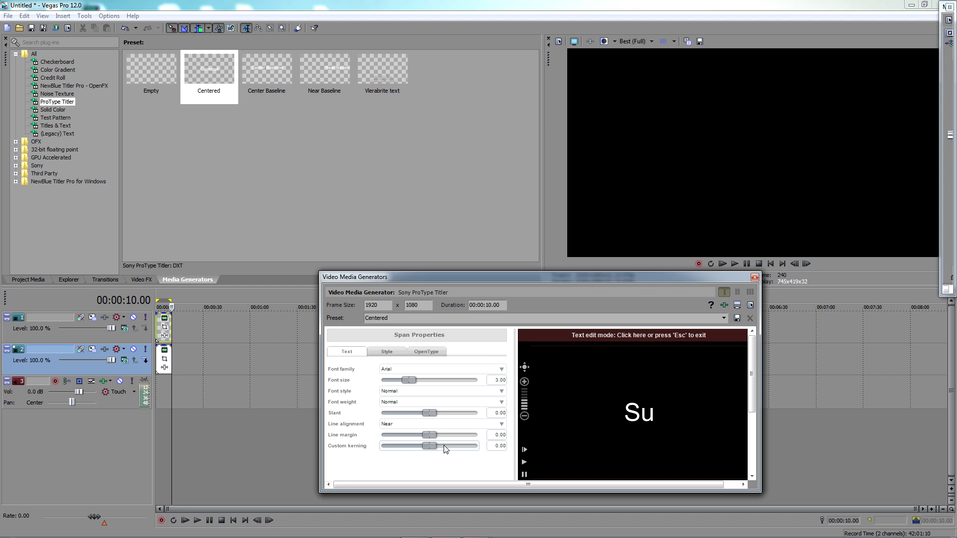
{"action": "type", "text": "scribe to Ter"}
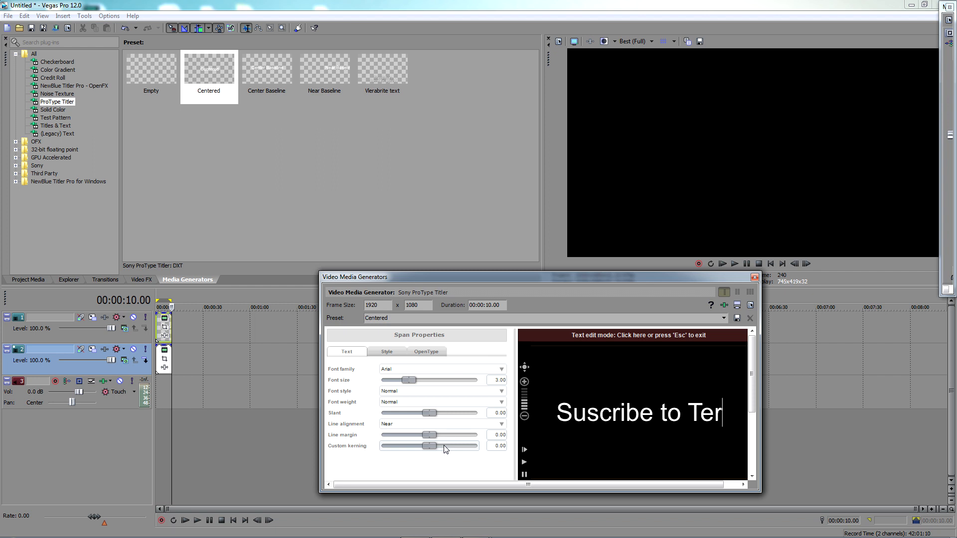
{"action": "type", "text": "aBrite"}
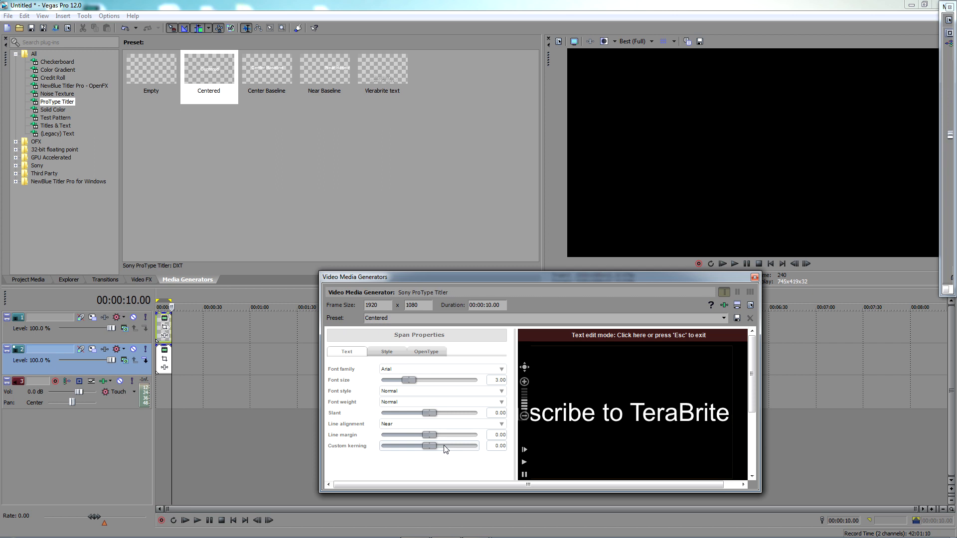
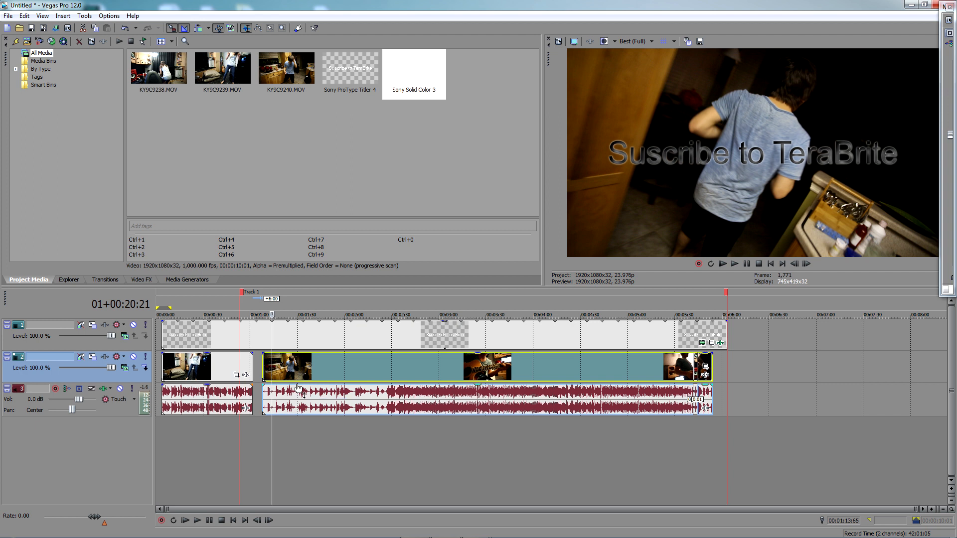
Move the second clip on video track 2 earlier until its start overlaps the end of the first clip
{"action": "mouse_move", "coordinate": [317, 372]}
{"action": "left_mouse_down"}
{"action": "mouse_move", "coordinate": [309, 374]}
{"action": "mouse_move", "coordinate": [324, 382]}
{"action": "left_mouse_up"}
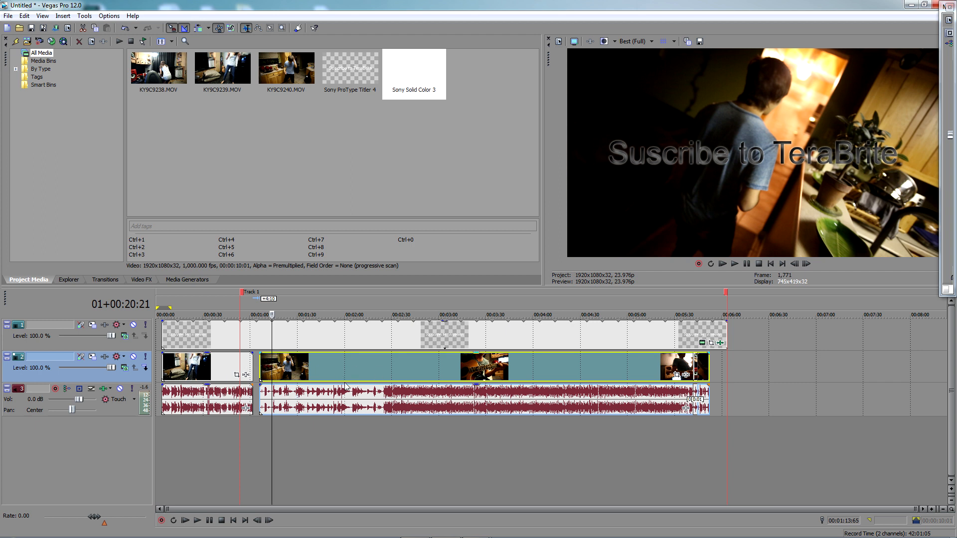
{"action": "left_click", "coordinate": [261, 360]}
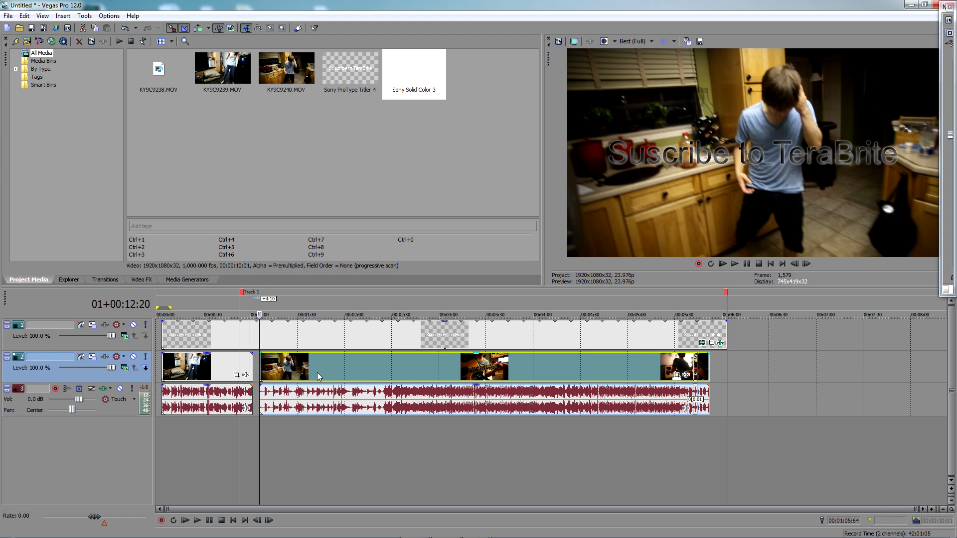
{"action": "left_click_drag", "start_coordinate": [242, 295], "coordinate": [145, 306]}
{"action": "mouse_move", "coordinate": [303, 366]}
{"action": "left_mouse_down"}
{"action": "mouse_move", "coordinate": [347, 365]}
{"action": "mouse_move", "coordinate": [313, 369]}
{"action": "left_mouse_up"}
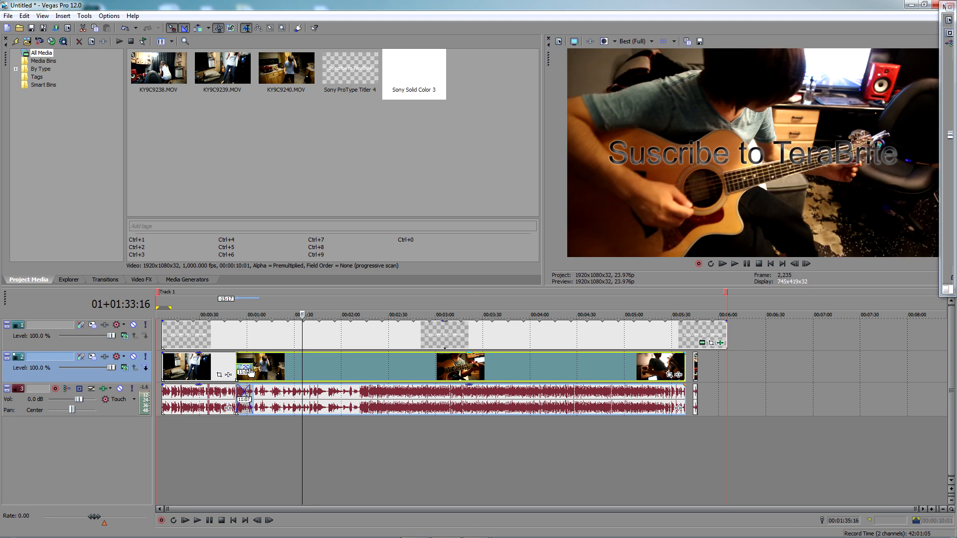
Remove the Flash transition from the overlap between the two clips and extend the overlap to about 13;23
{"action": "left_click", "coordinate": [248, 369]}
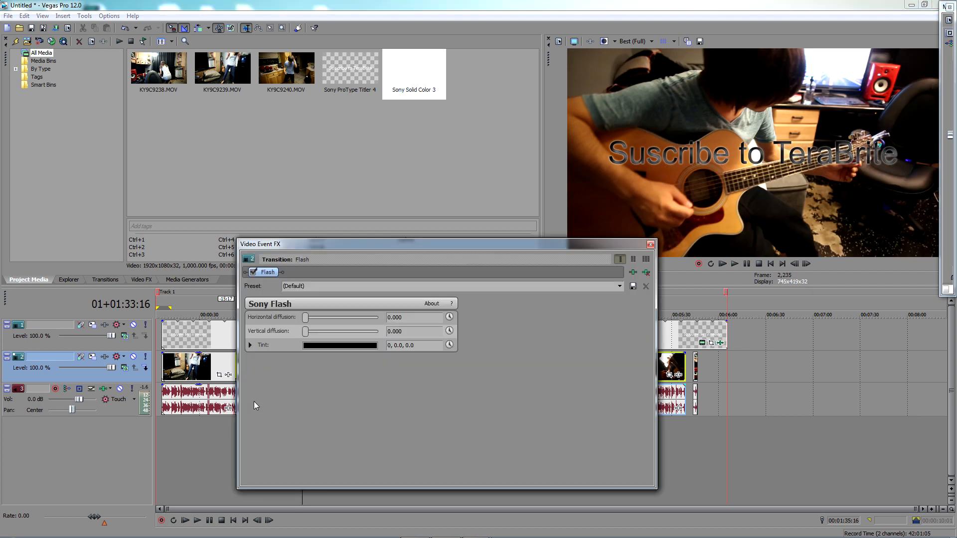
{"action": "left_click", "coordinate": [645, 273]}
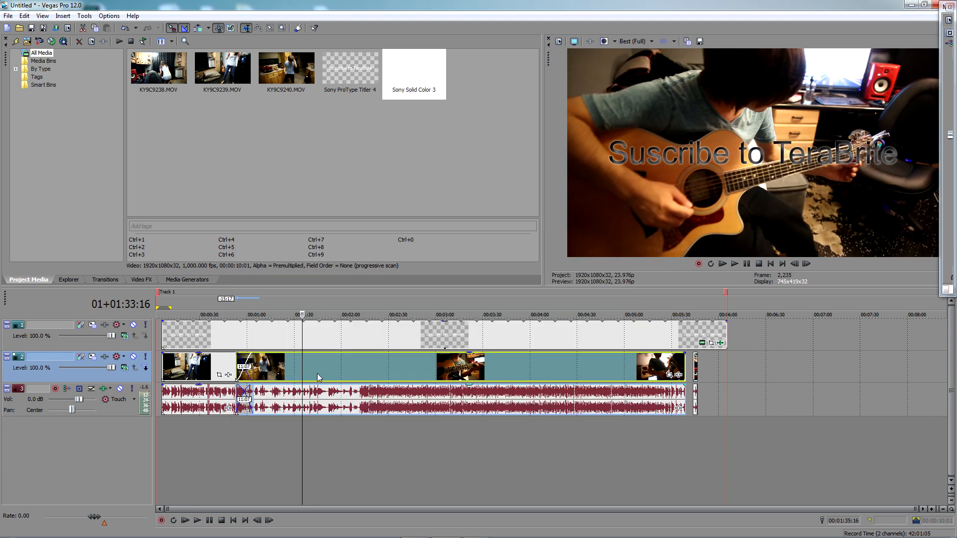
{"action": "mouse_move", "coordinate": [290, 373]}
{"action": "left_mouse_down"}
{"action": "mouse_move", "coordinate": [321, 373]}
{"action": "mouse_move", "coordinate": [287, 374]}
{"action": "left_mouse_up"}
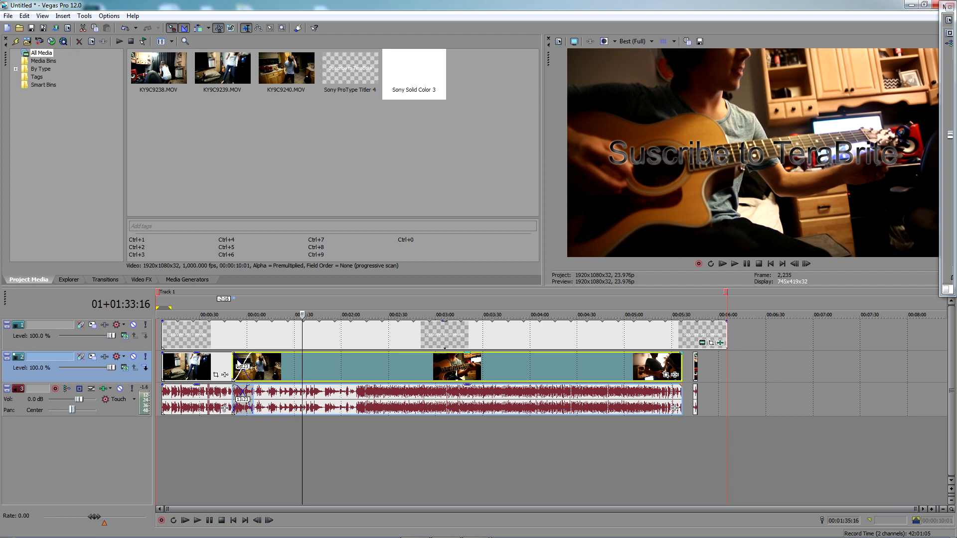
Show the overlapping clips on track 2 in the expanded edit view with separate A and B layers and briefly play the project
{"action": "double_click", "coordinate": [233, 362]}
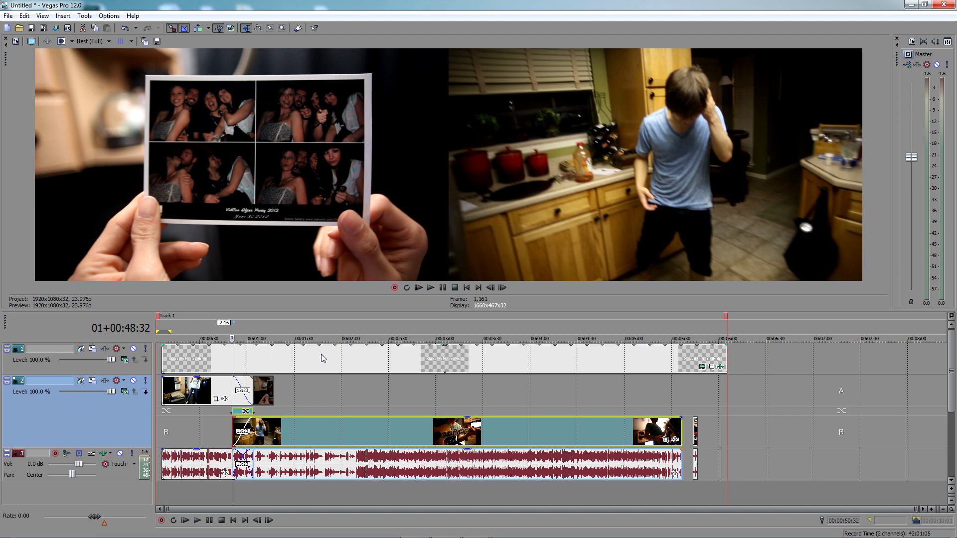
{"action": "left_click", "coordinate": [302, 384]}
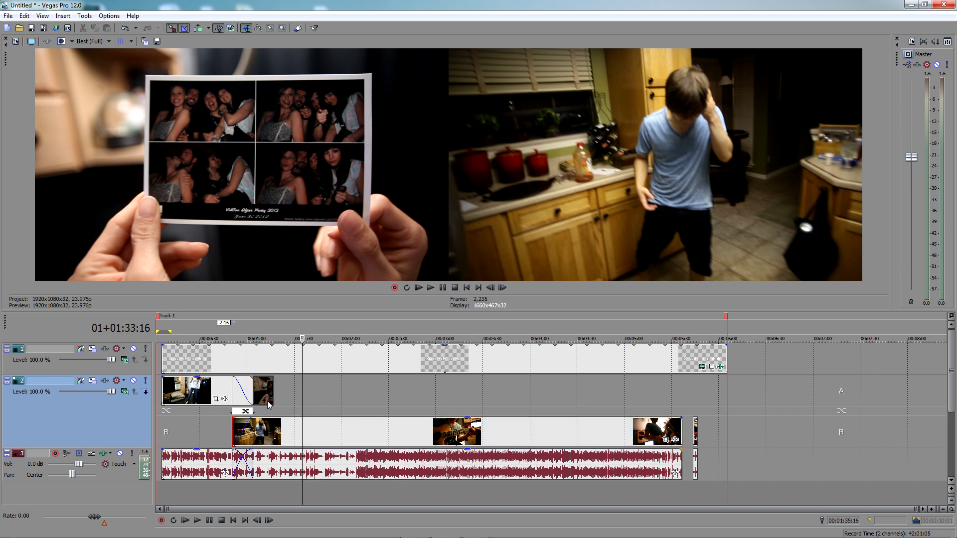
{"action": "key", "text": "space"}
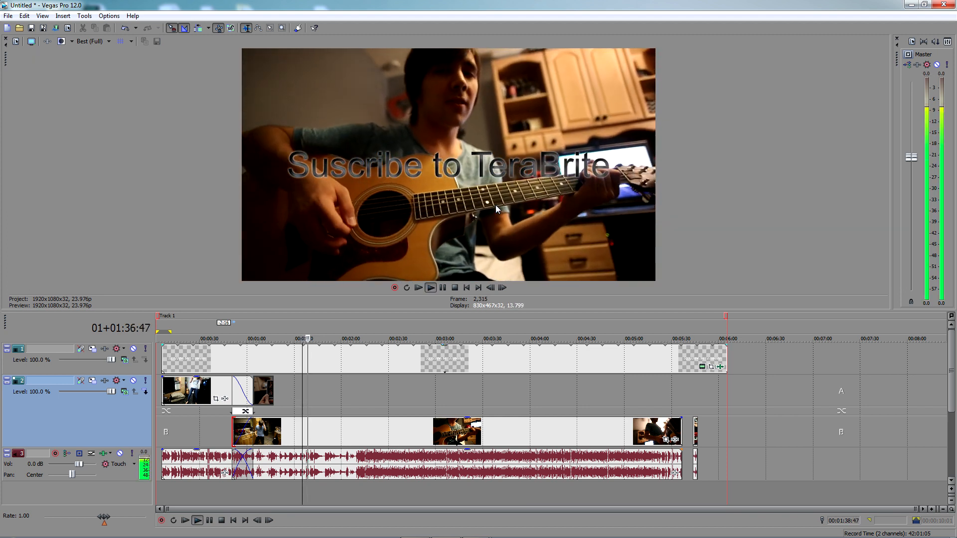
{"action": "key", "text": "space"}
{"action": "left_click", "coordinate": [228, 426]}
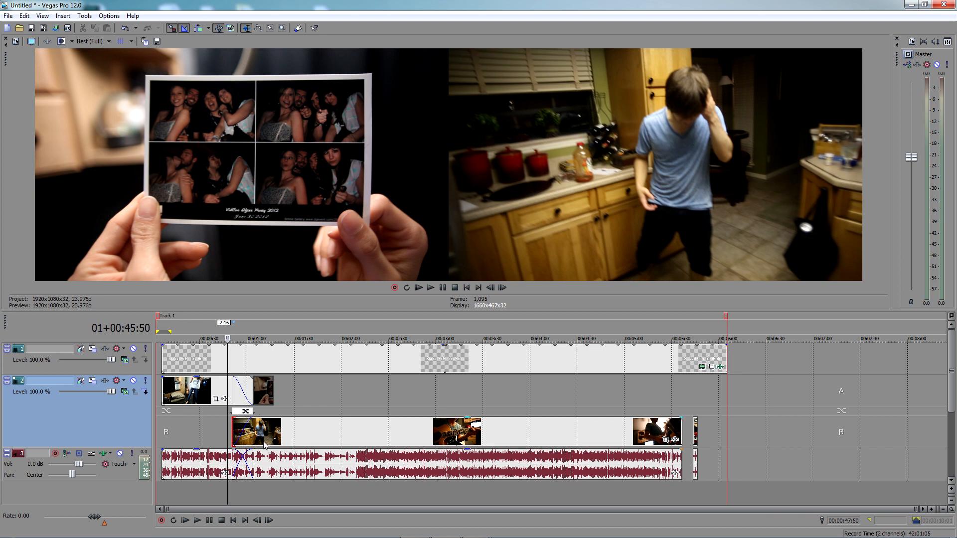
{"action": "double_click", "coordinate": [234, 424]}
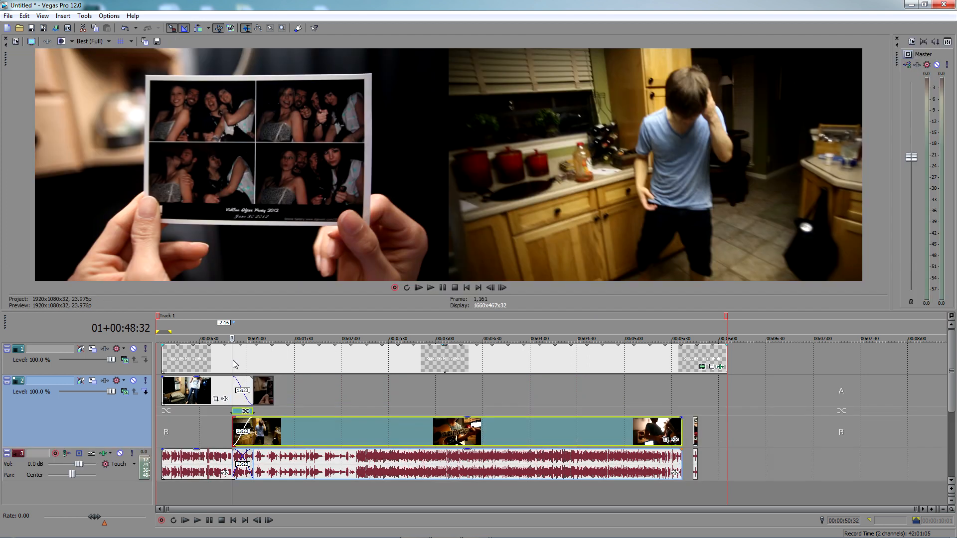
Apply the Sony Flash transition with its default preset to the overlap between the two clips and close its settings
{"action": "left_click", "coordinate": [247, 413]}
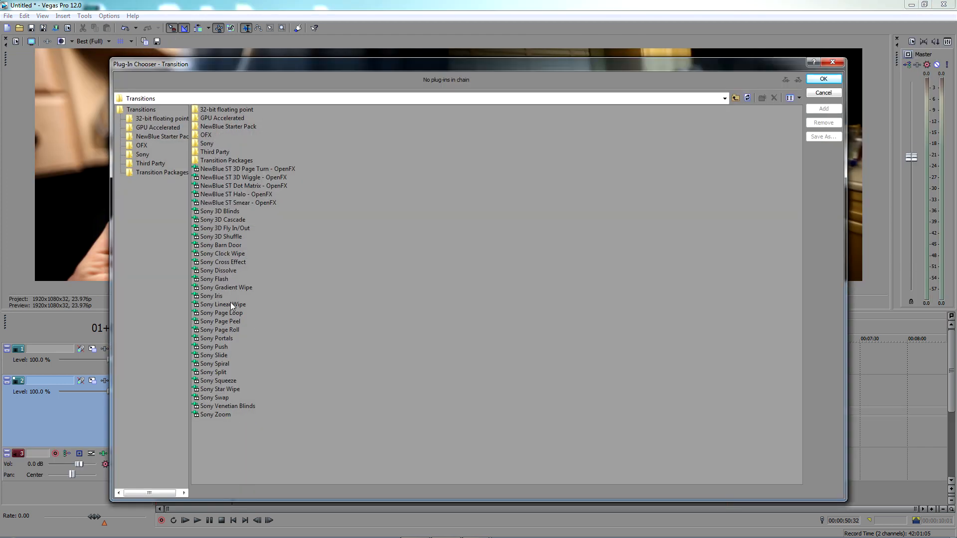
{"action": "double_click", "coordinate": [213, 278]}
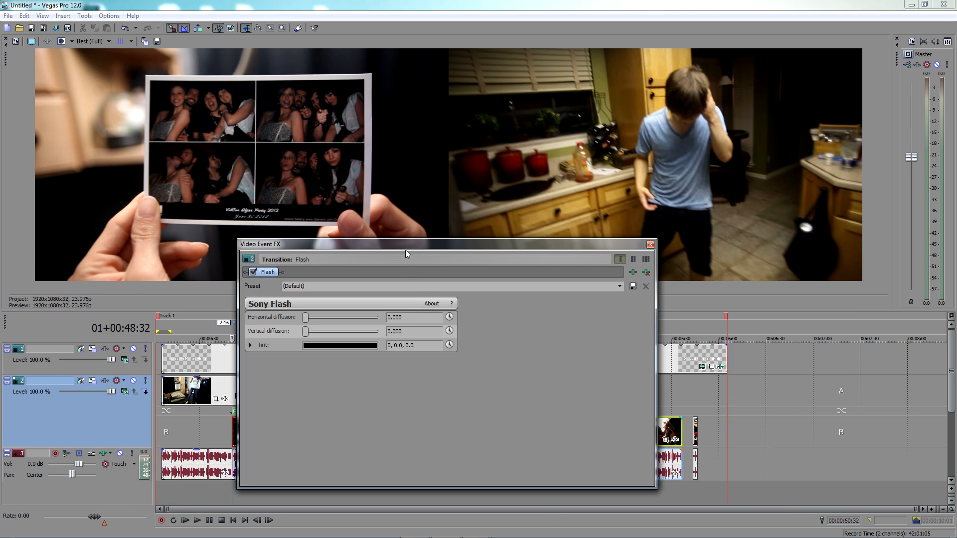
{"action": "left_click_drag", "start_coordinate": [401, 244], "coordinate": [443, 243]}
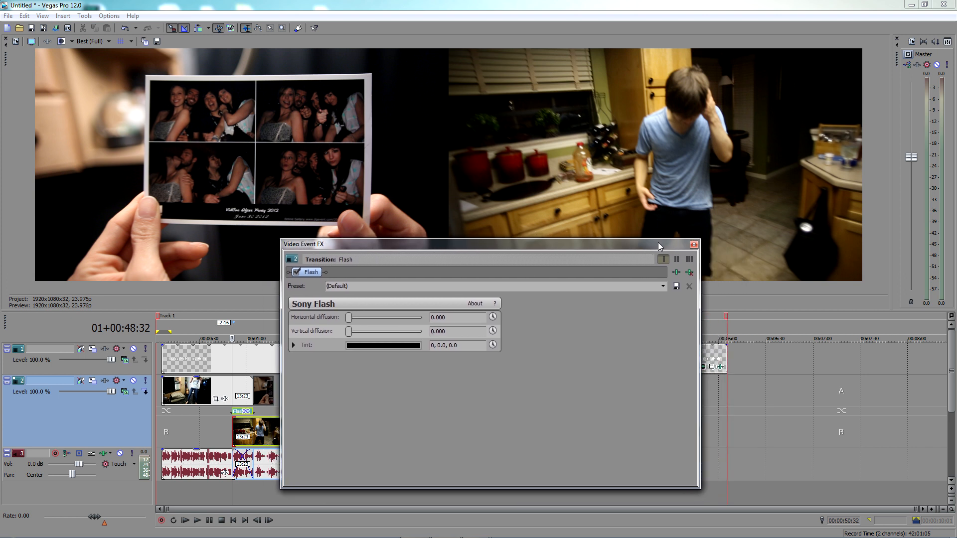
{"action": "left_click", "coordinate": [694, 244]}
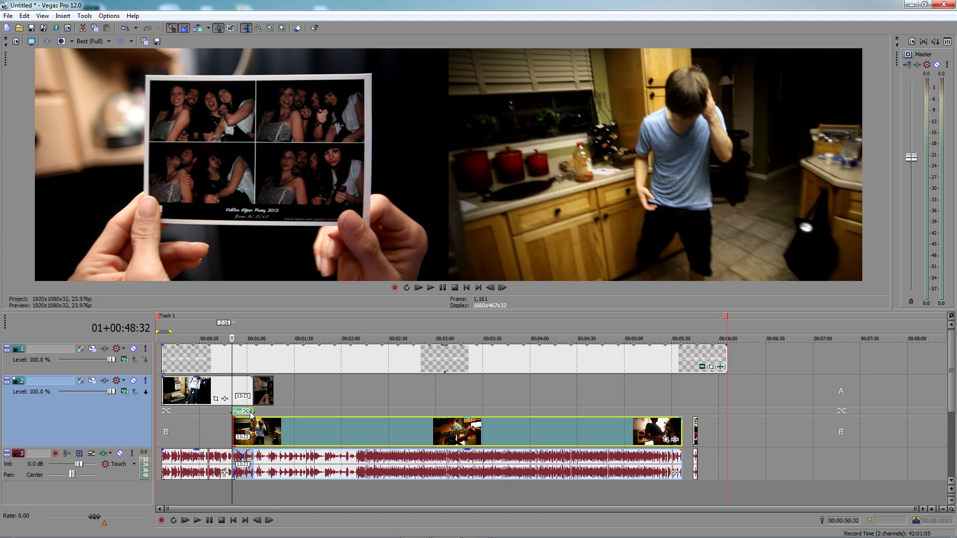
Play back the Flash transition from the start of the overlap
{"action": "left_click", "coordinate": [231, 426]}
{"action": "left_click", "coordinate": [232, 426]}
{"action": "key", "text": "space"}
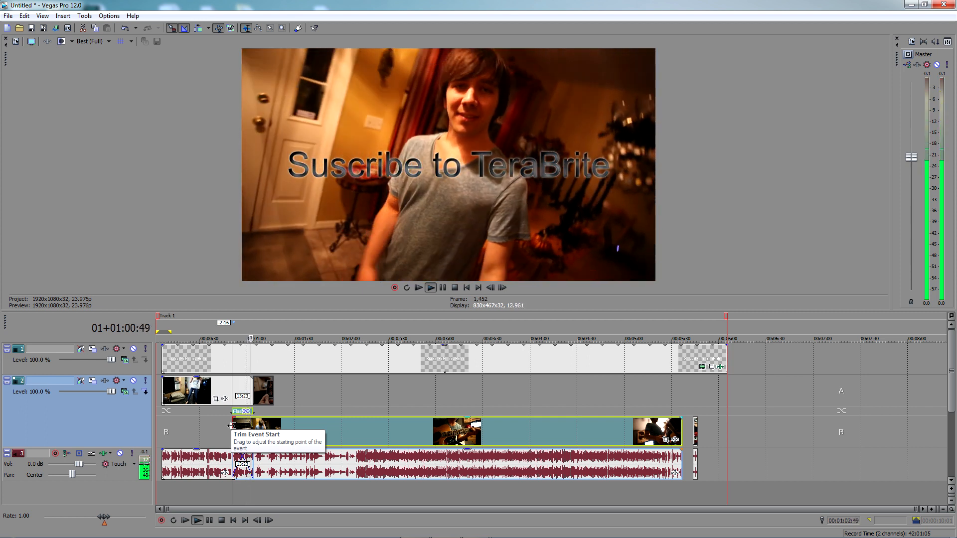
{"action": "key", "text": "space"}
Shorten the Flash transition from its end, preview it, and return track 2 to the normal view
{"action": "left_click_drag", "start_coordinate": [253, 412], "coordinate": [235, 416]}
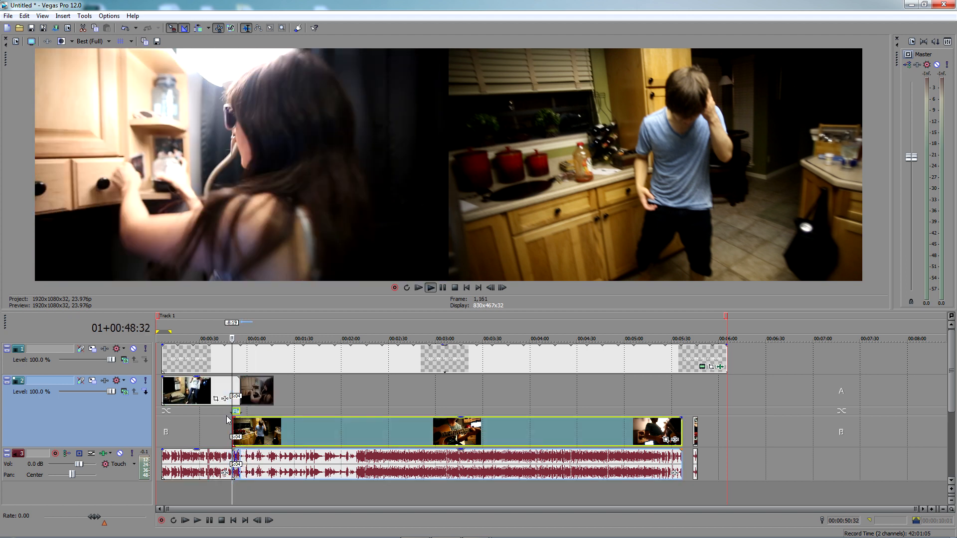
{"action": "key", "text": "space"}
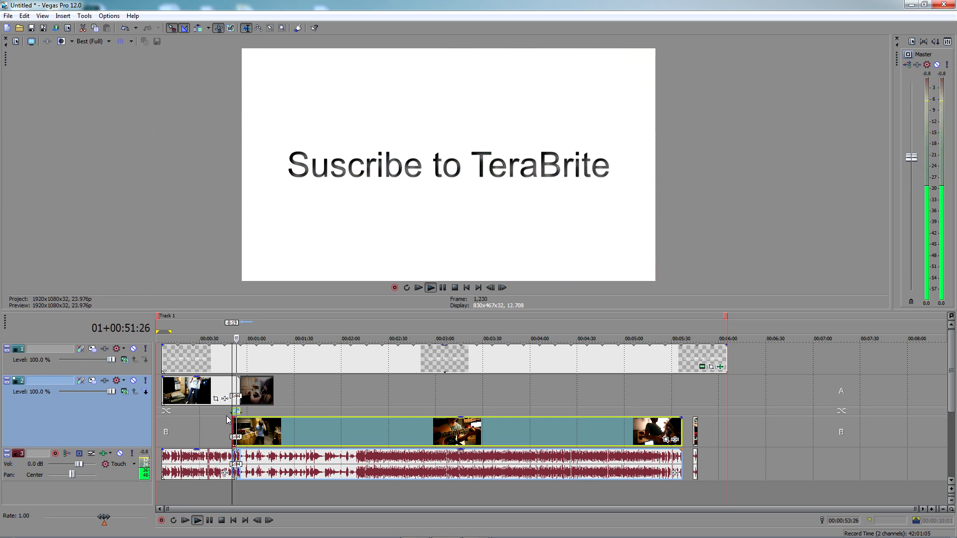
{"action": "key", "text": "space"}
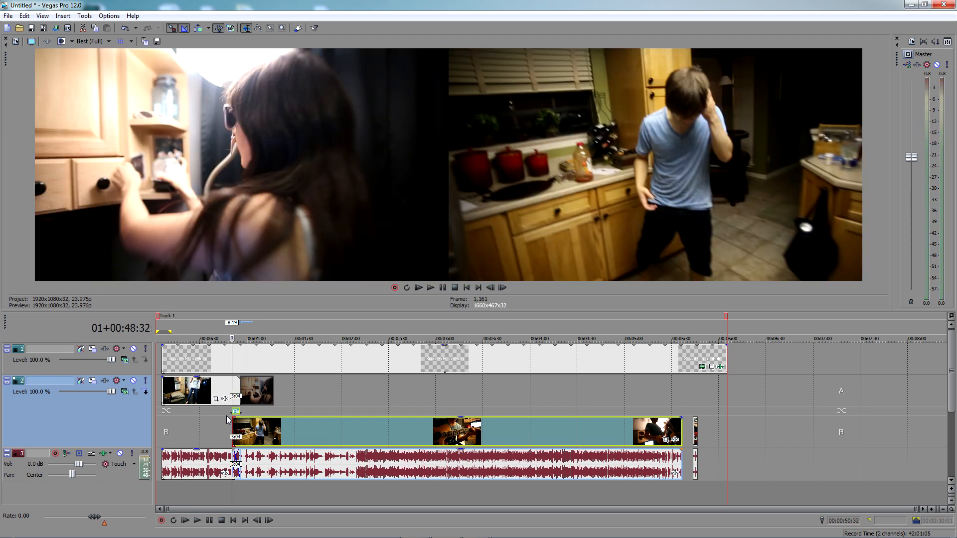
{"action": "double_click", "coordinate": [233, 421]}
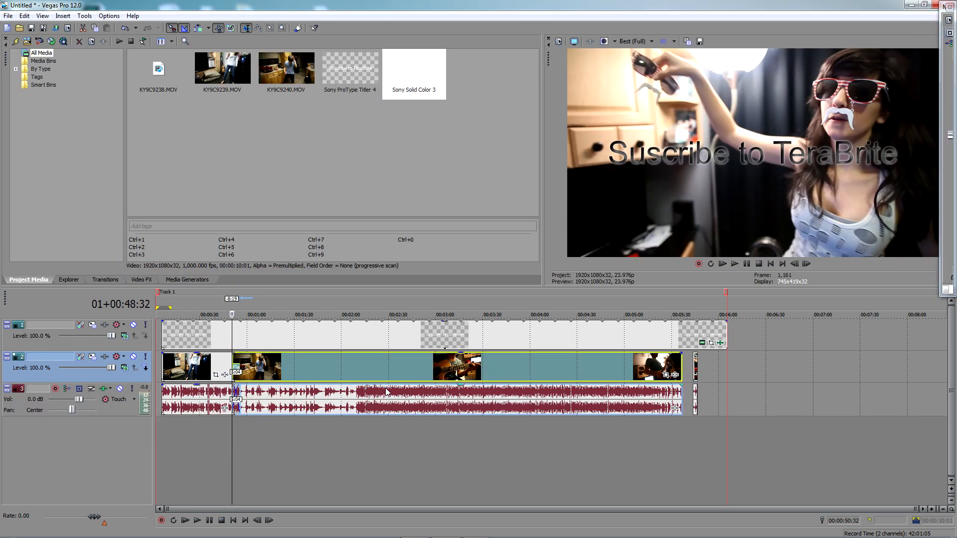
{"action": "left_click", "coordinate": [280, 447]}
{"action": "mouse_move", "coordinate": [300, 377]}
{"action": "left_mouse_down"}
{"action": "mouse_move", "coordinate": [309, 377]}
{"action": "mouse_move", "coordinate": [291, 376]}
{"action": "mouse_move", "coordinate": [310, 374]}
{"action": "left_mouse_up"}
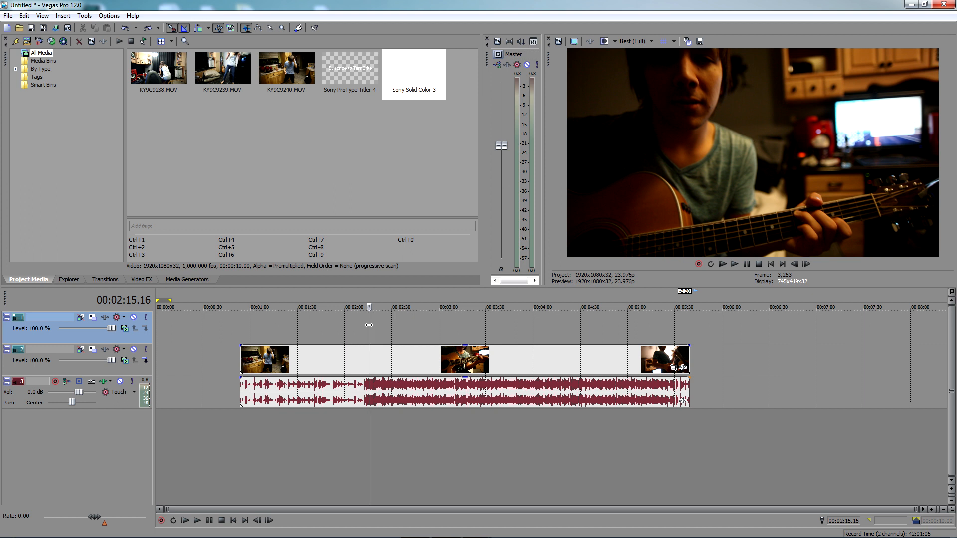
Split the clip and its audio at 00:01:26.21 and undo the split
{"action": "left_click", "coordinate": [290, 327]}
{"action": "left_click", "coordinate": [340, 324]}
{"action": "left_click", "coordinate": [306, 324]}
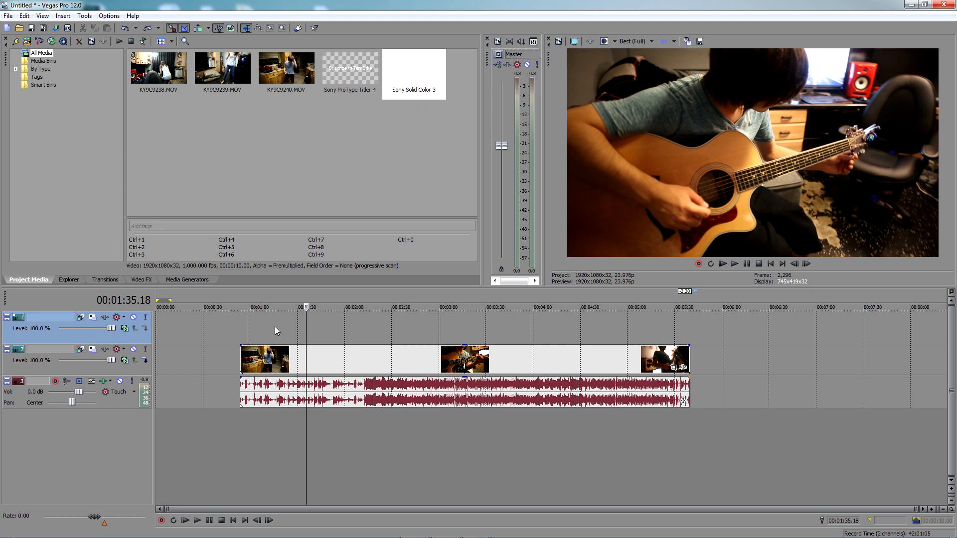
{"action": "left_click", "coordinate": [274, 327]}
{"action": "left_click", "coordinate": [292, 330]}
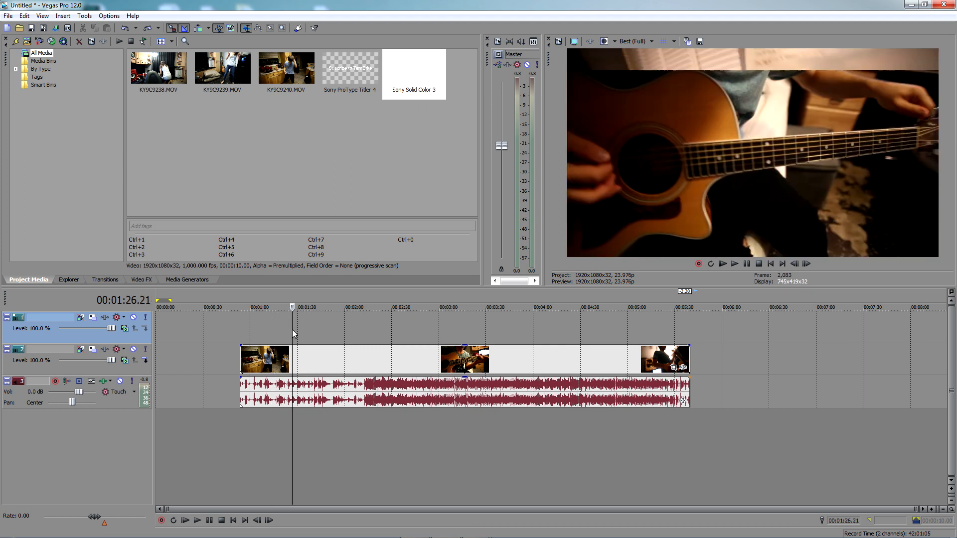
{"action": "key", "text": "s"}
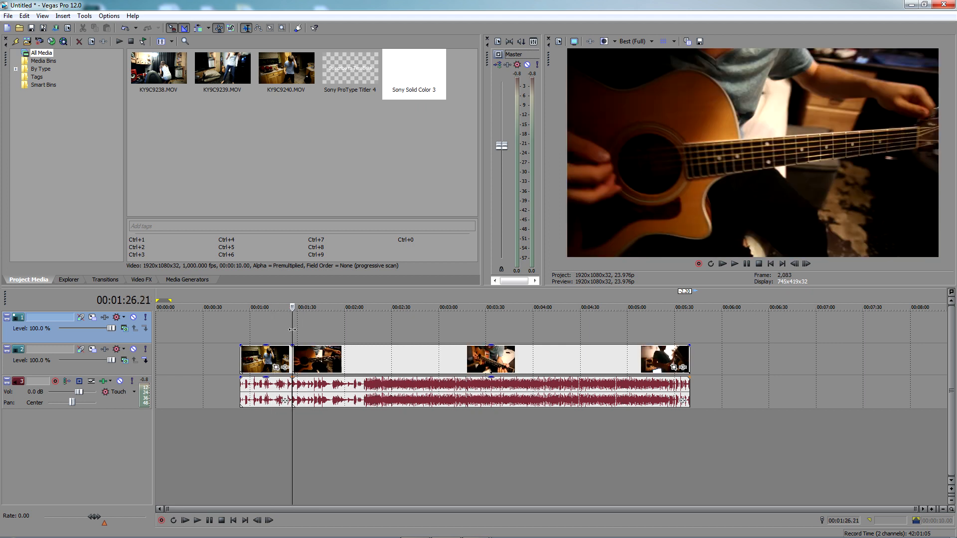
{"action": "key", "text": "ctrl+z"}
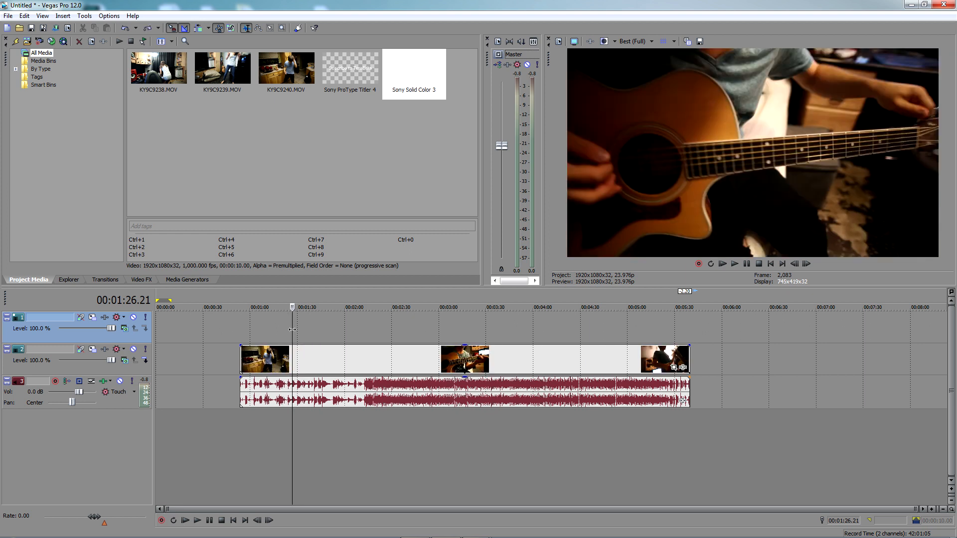
Split the clip and its audio at 00:01:33.12 and undo the split
{"action": "left_click", "coordinate": [310, 331]}
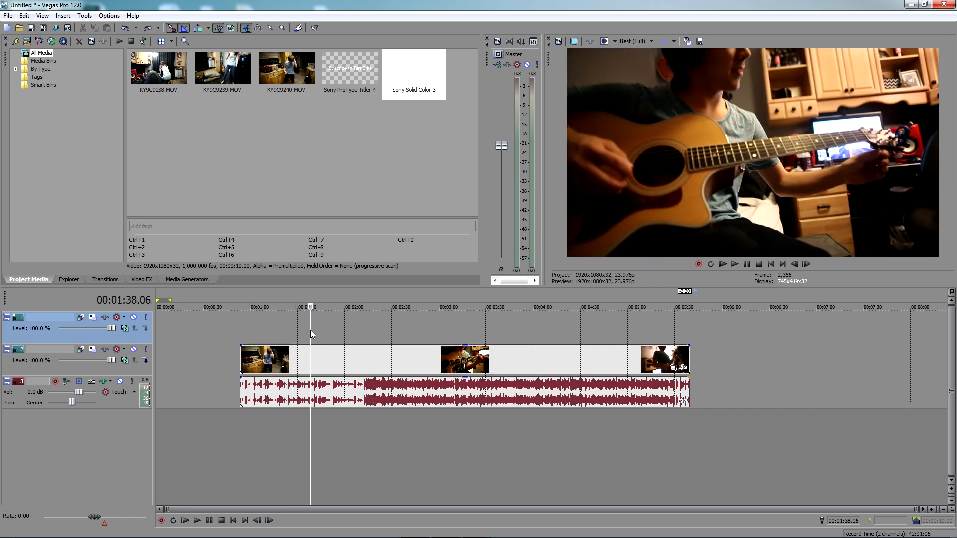
{"action": "left_click", "coordinate": [303, 327]}
{"action": "key", "text": "s"}
{"action": "key", "text": "ctrl+z"}
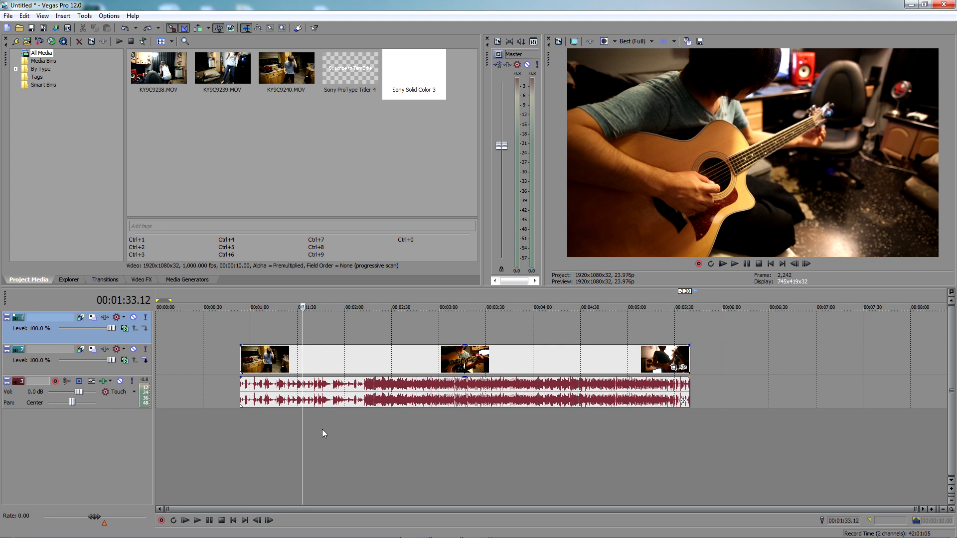
Split the clip at 00:01:37.08, delete the part before the cut, and undo both edits
{"action": "right_click", "coordinate": [319, 358]}
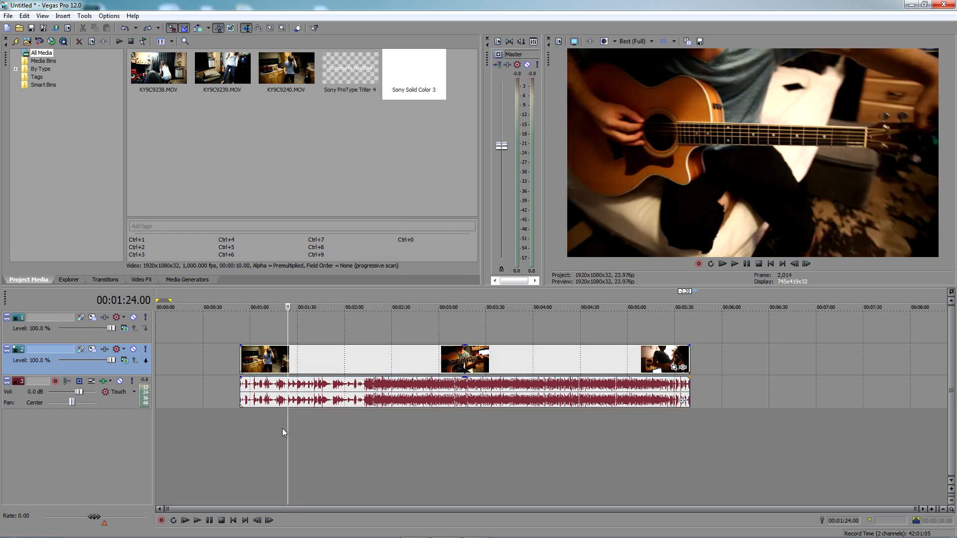
{"action": "left_click", "coordinate": [319, 423]}
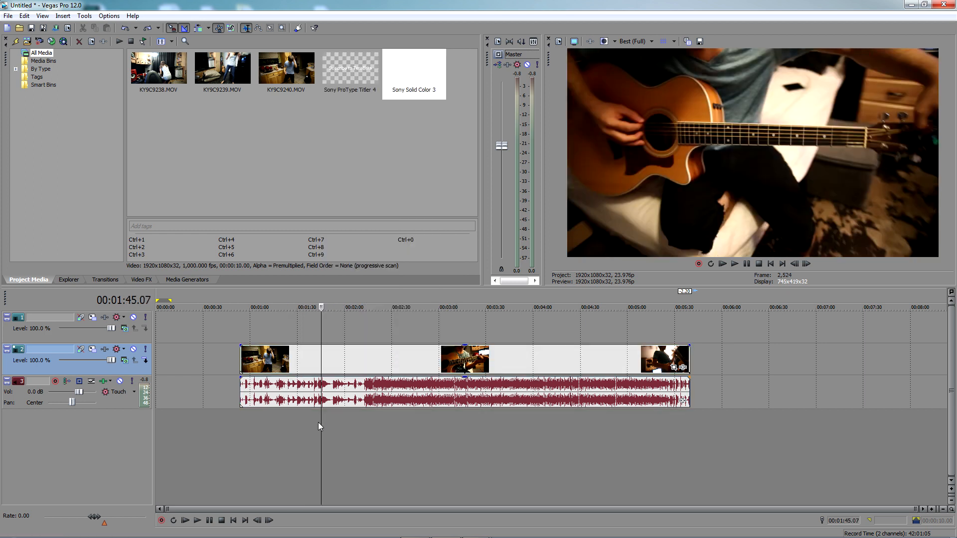
{"action": "left_click", "coordinate": [308, 421]}
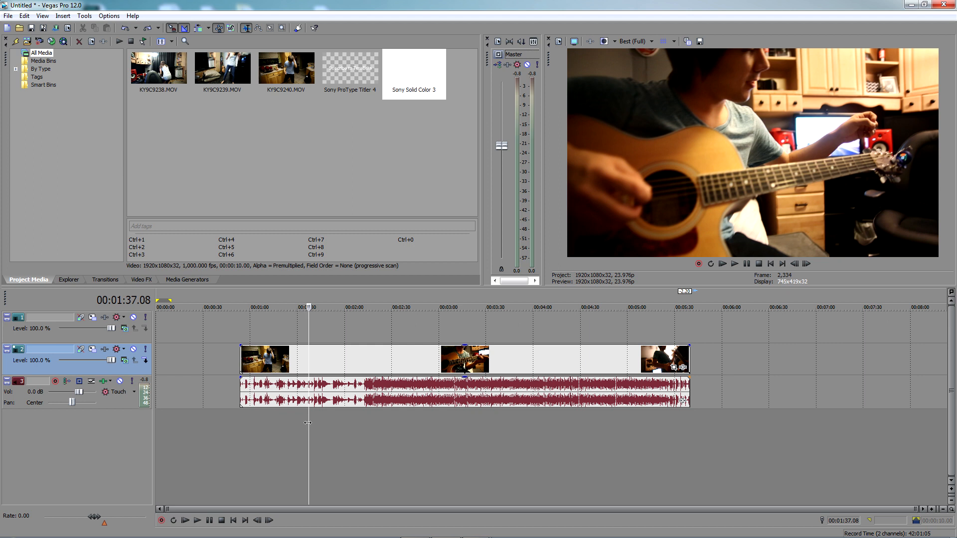
{"action": "key", "text": "s"}
{"action": "left_click", "coordinate": [278, 361]}
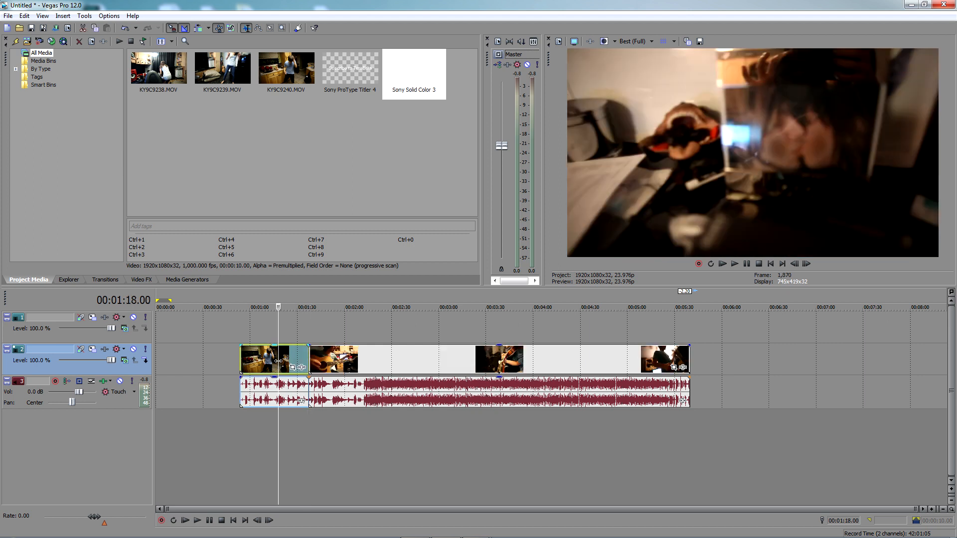
{"action": "key", "text": "Delete"}
{"action": "key", "text": "ctrl+z"}
{"action": "key", "text": "ctrl+z"}
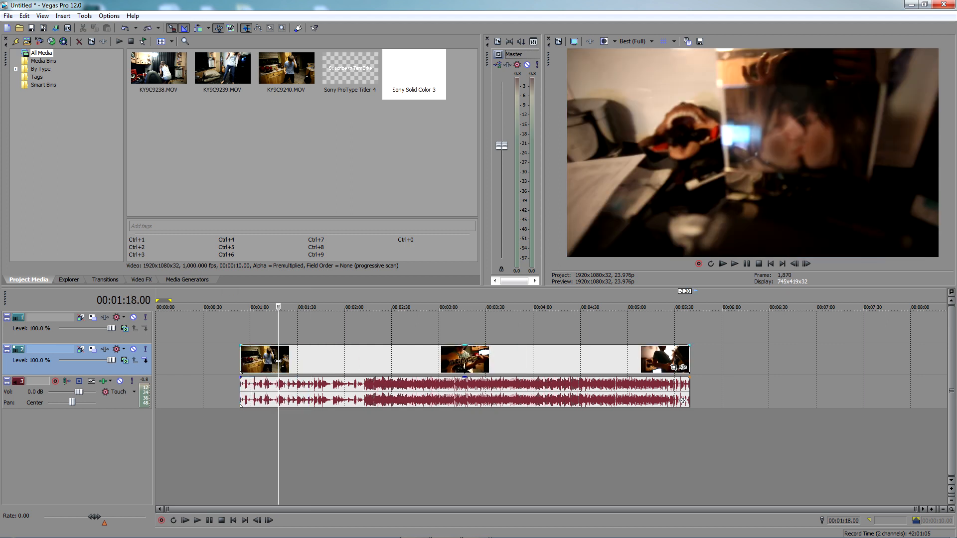
Try trimming the clip's start and its end to 00:01:30.01, undoing each trim
{"action": "left_click", "coordinate": [298, 330]}
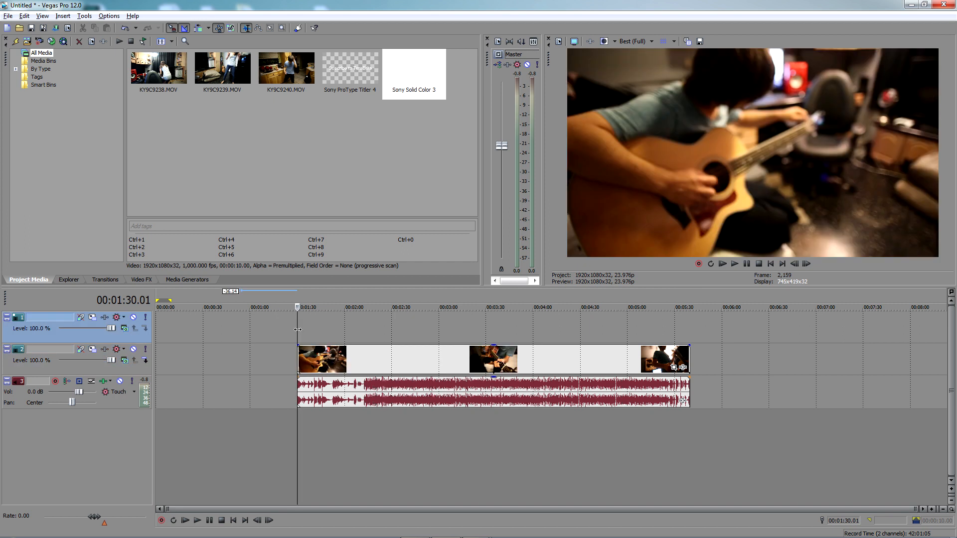
{"action": "key", "text": "ctrl+z"}
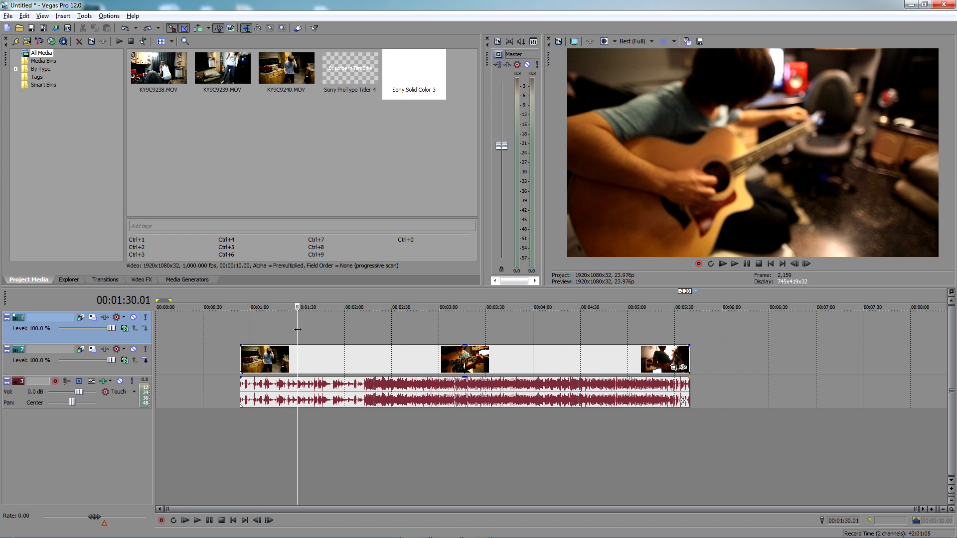
{"action": "key", "text": "alt+]"}
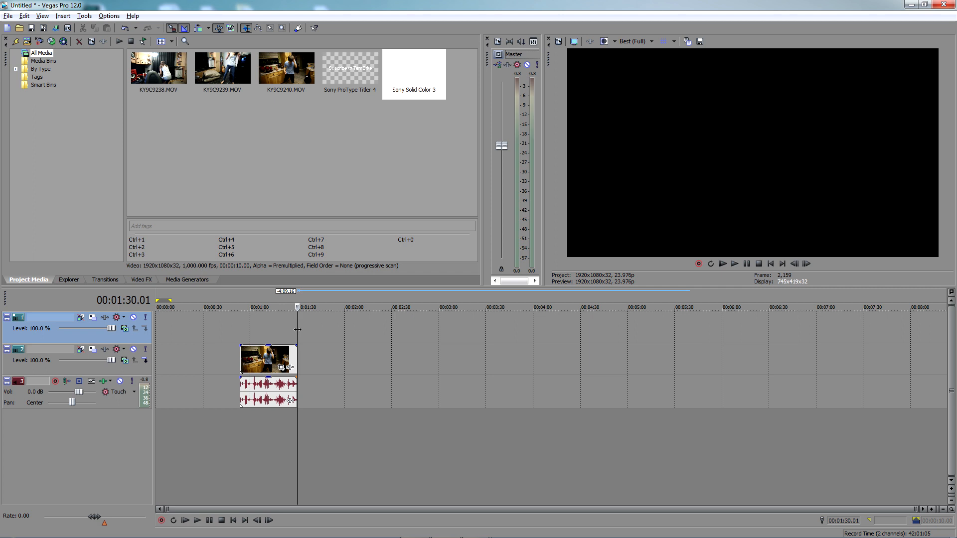
{"action": "key", "text": "ctrl+z"}
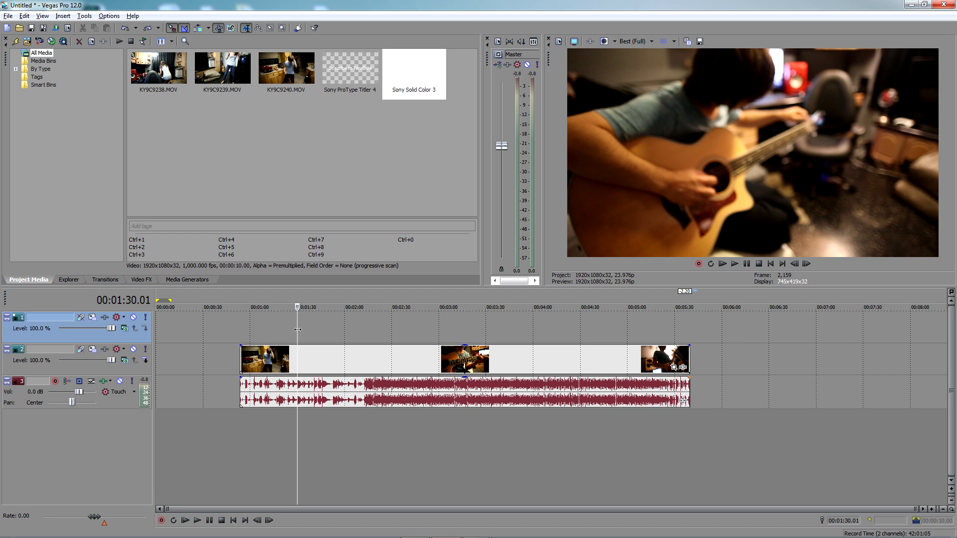
Try trimming the clip's start to 00:01:30.01 once more and undo the trim
{"action": "key", "text": "alt+bracketleft"}
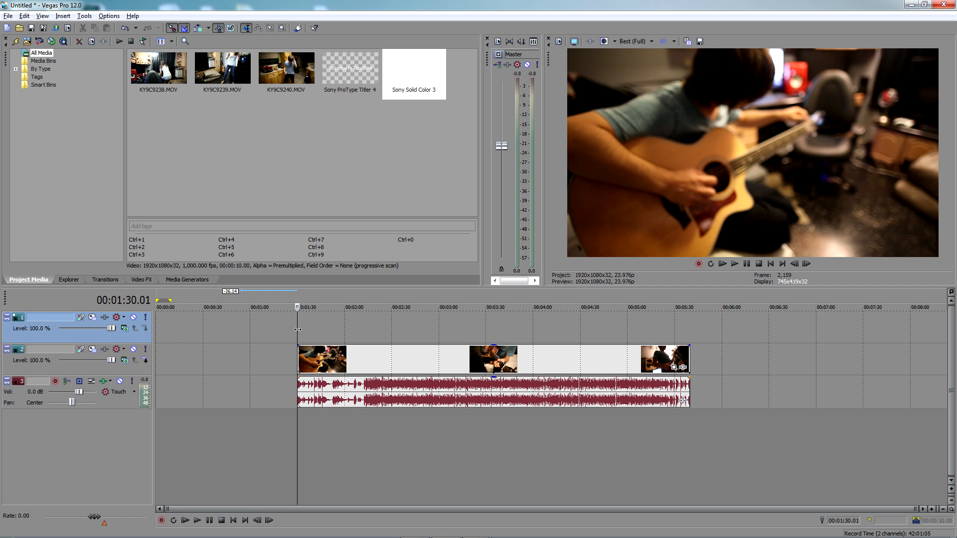
{"action": "key", "text": "ctrl+z"}
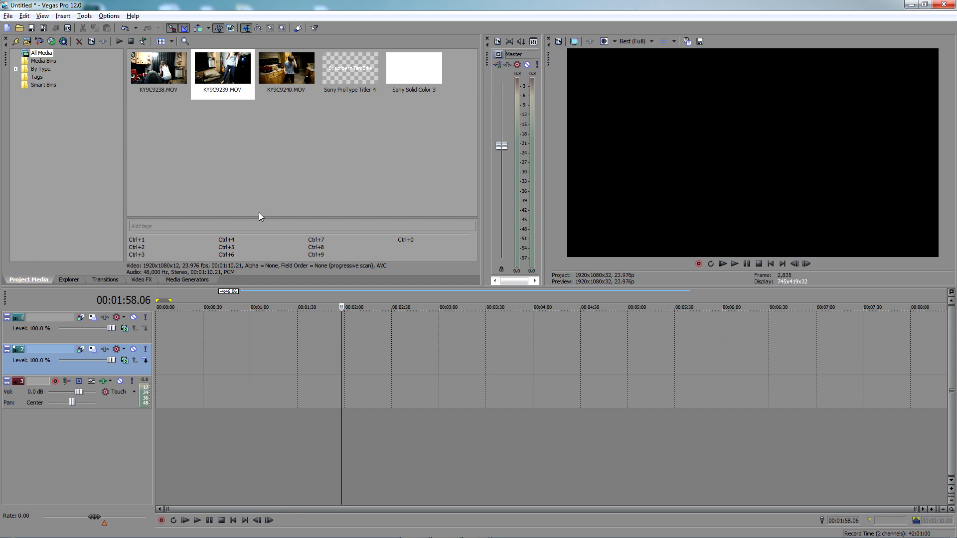
Look through the KY9C9238.MOV, KY9C9239.MOV and KY9C9240.MOV clips in the project media
{"action": "left_click", "coordinate": [285, 73]}
{"action": "left_click", "coordinate": [223, 72]}
{"action": "left_click", "coordinate": [167, 70]}
{"action": "left_click", "coordinate": [222, 79]}
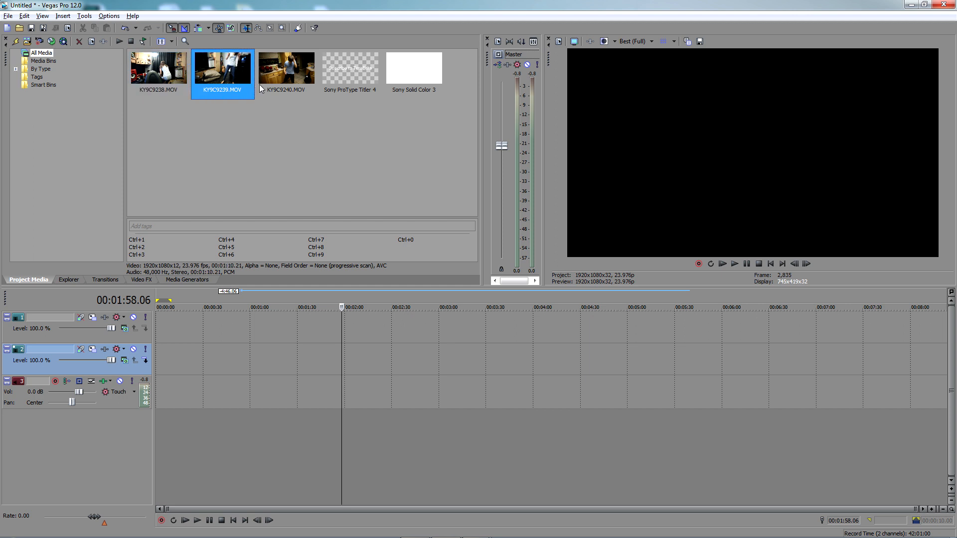
{"action": "left_click", "coordinate": [288, 75]}
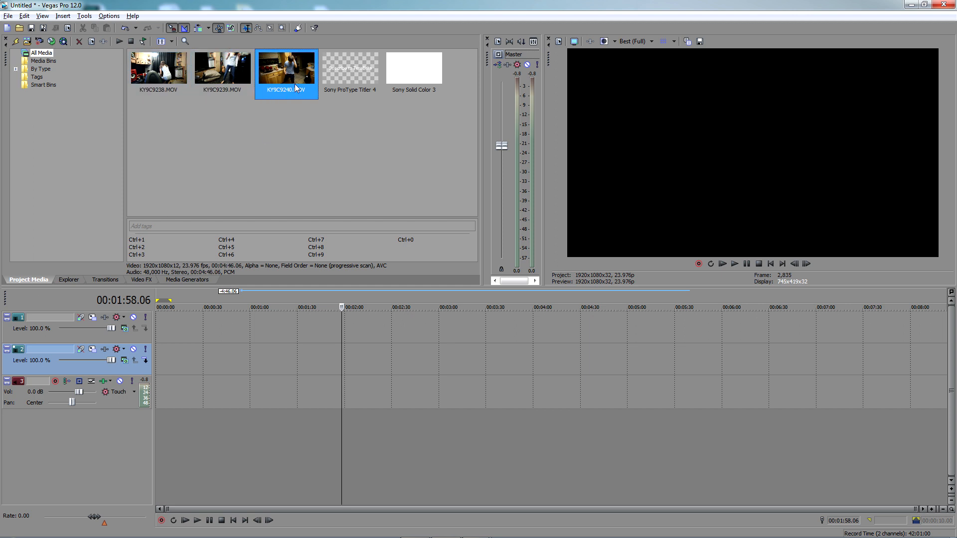
{"action": "left_click", "coordinate": [215, 73]}
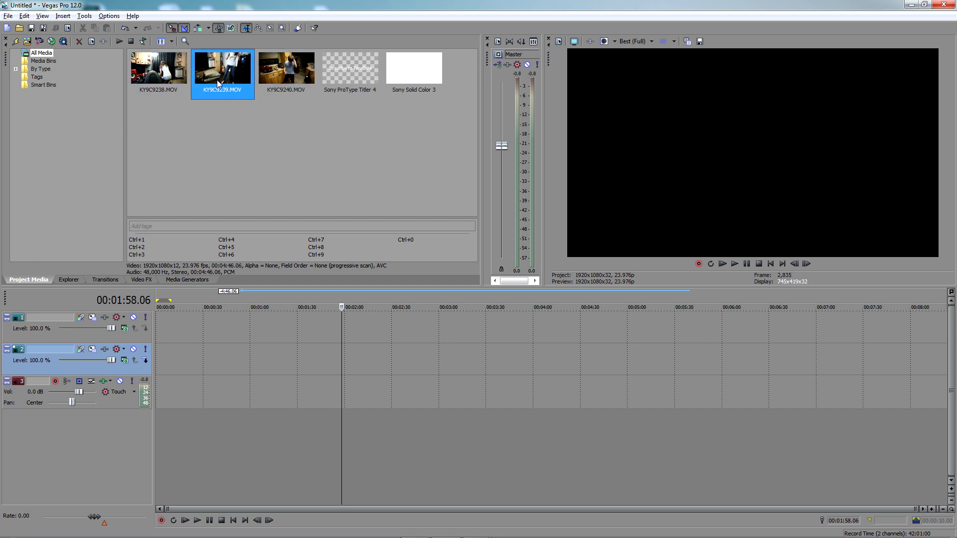
{"action": "left_click", "coordinate": [177, 72]}
{"action": "left_click", "coordinate": [215, 74]}
Play a preview of KY9C9240.MOV from the project media and stop it
{"action": "left_click", "coordinate": [283, 74]}
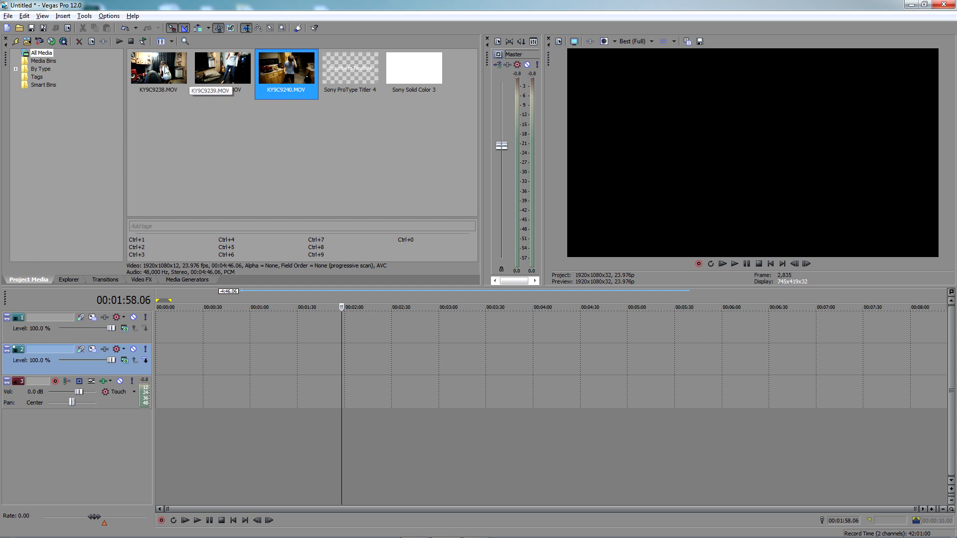
{"action": "left_click", "coordinate": [119, 42]}
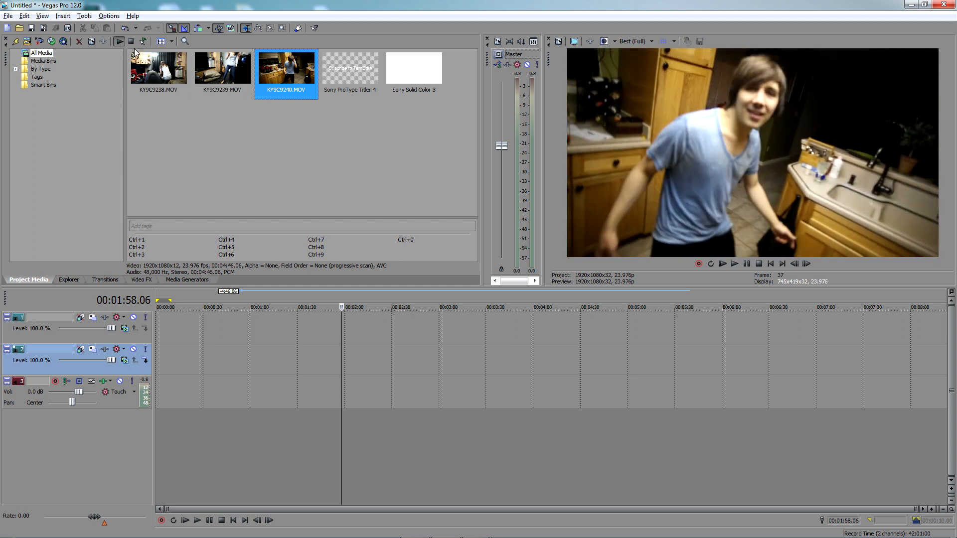
{"action": "left_click", "coordinate": [131, 41]}
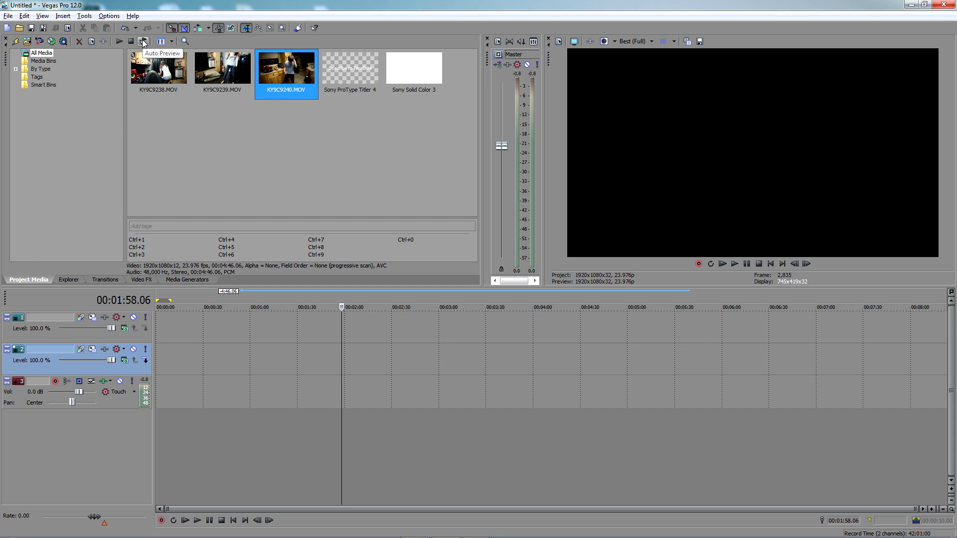
Turn on Auto Preview and preview KY9C9239.MOV and KY9C9238.MOV by selecting them
{"action": "left_click", "coordinate": [144, 42]}
{"action": "left_click", "coordinate": [204, 92]}
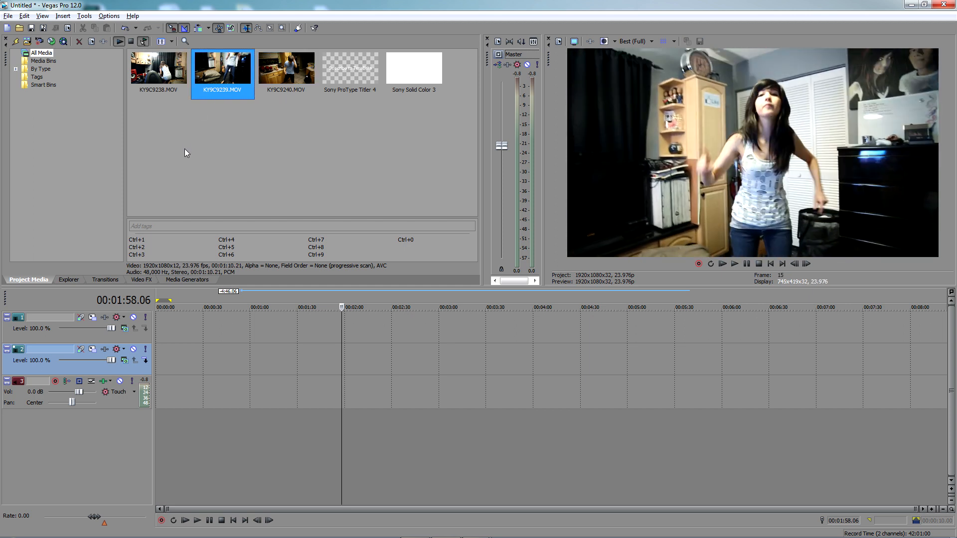
{"action": "left_click", "coordinate": [169, 83]}
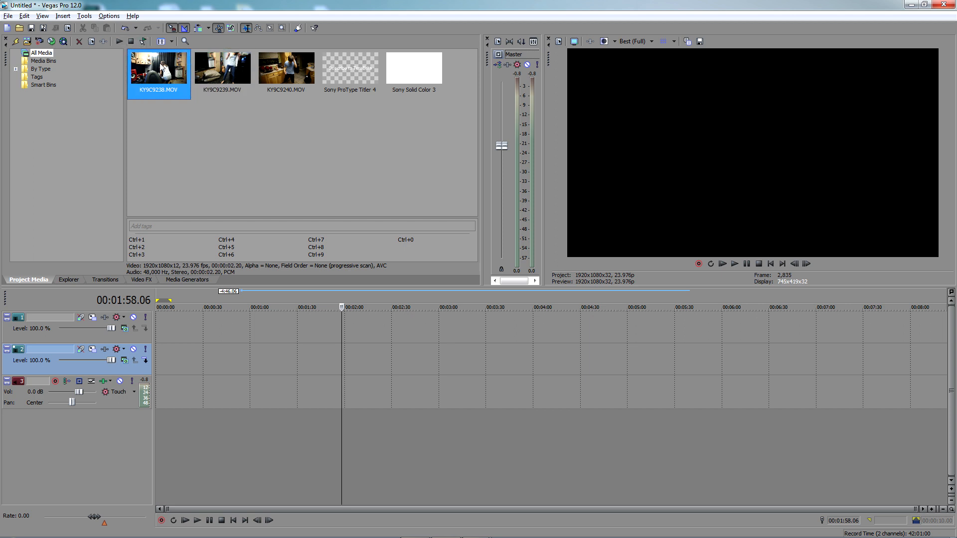
Manually play previews of KY9C9238.MOV and KY9C9239.MOV, then stop playback
{"action": "left_click", "coordinate": [121, 43]}
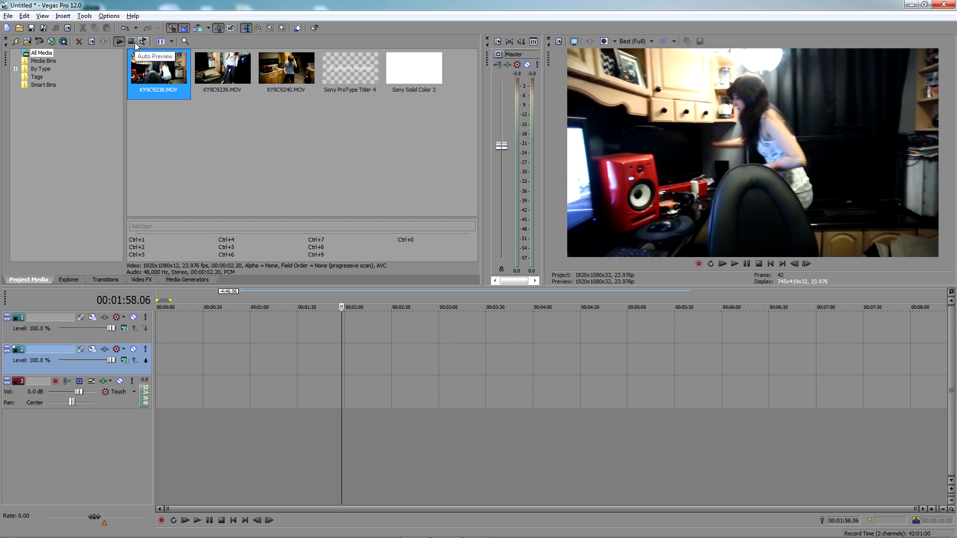
{"action": "key", "text": "Right"}
{"action": "left_click", "coordinate": [118, 43]}
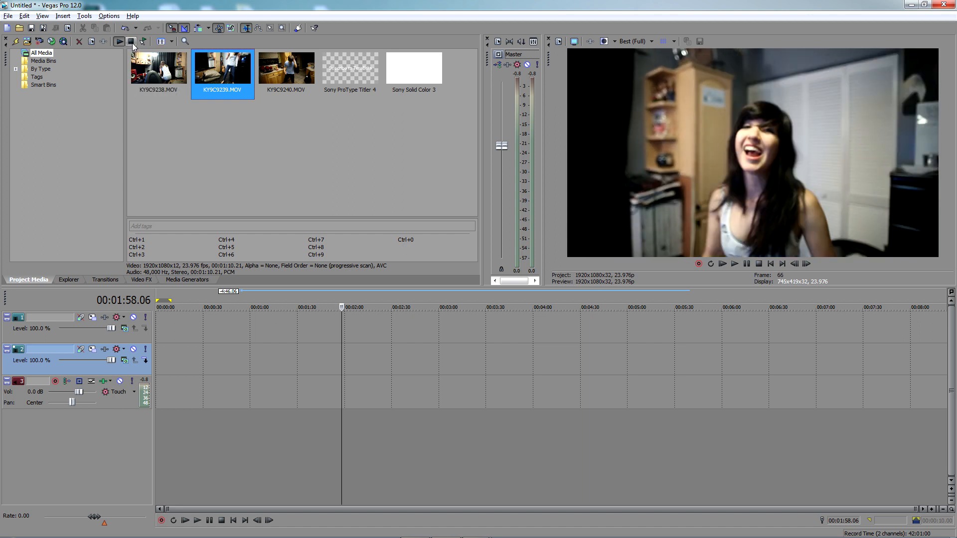
{"action": "key", "text": "space"}
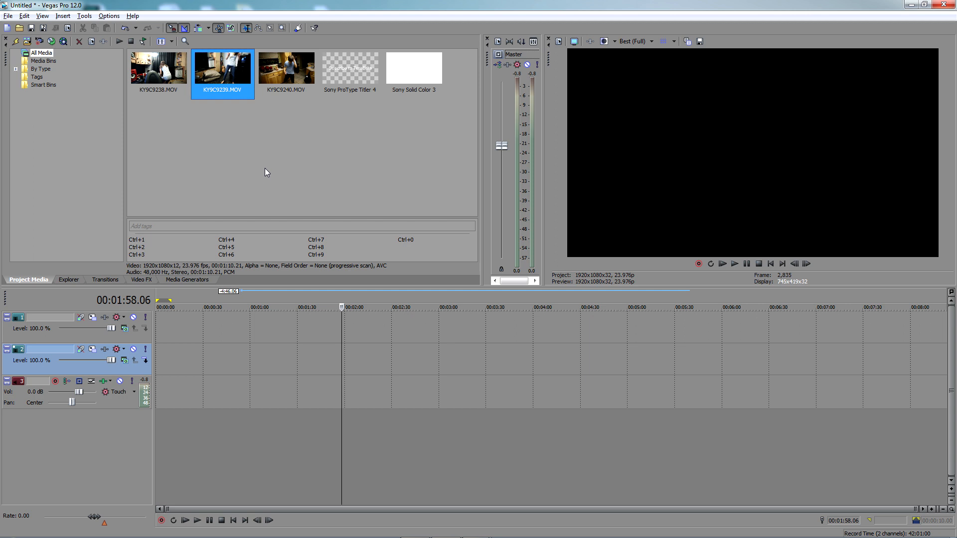
Tag KY9C9239.MOV with "Home Movies" and check the clips filed under that tag
{"action": "left_click", "coordinate": [216, 226]}
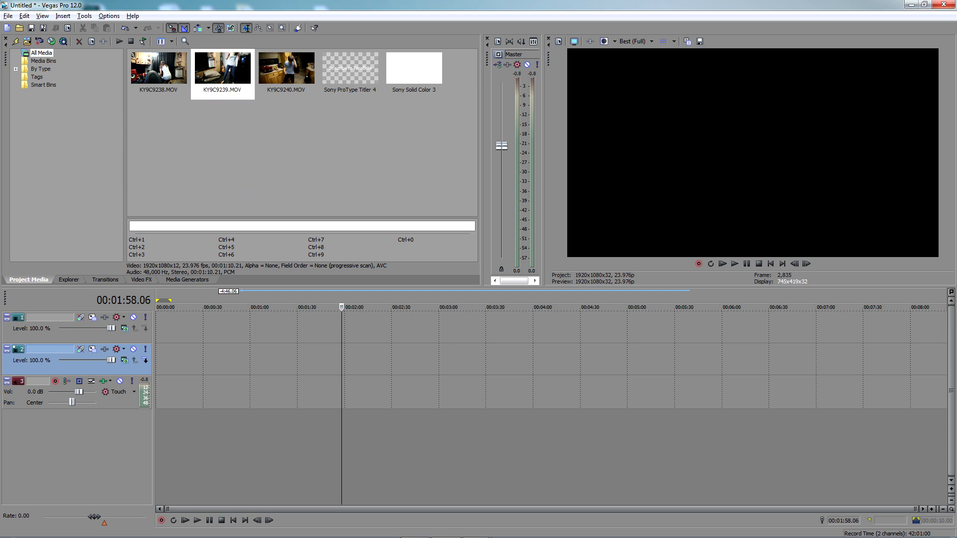
{"action": "type", "text": "Home Movies"}
{"action": "key", "text": "Return"}
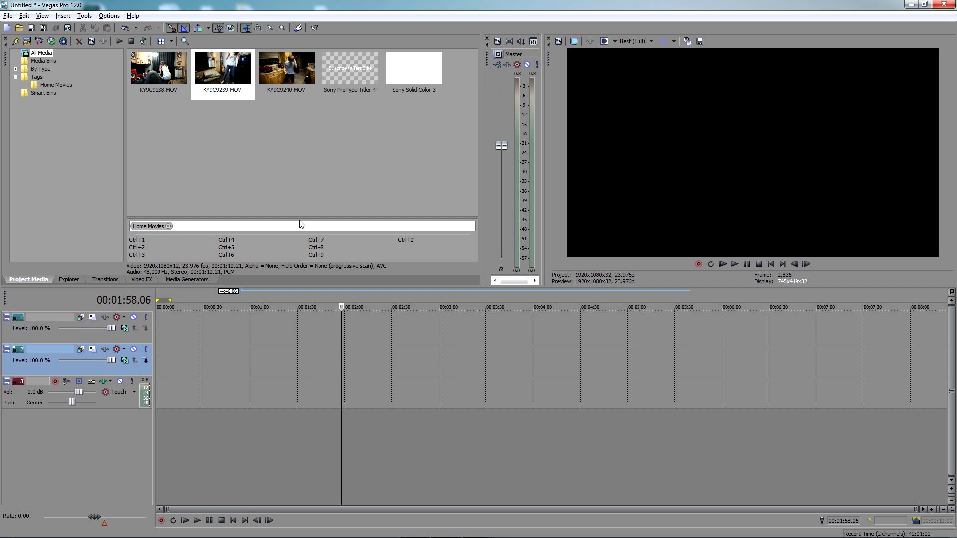
{"action": "left_click", "coordinate": [31, 77]}
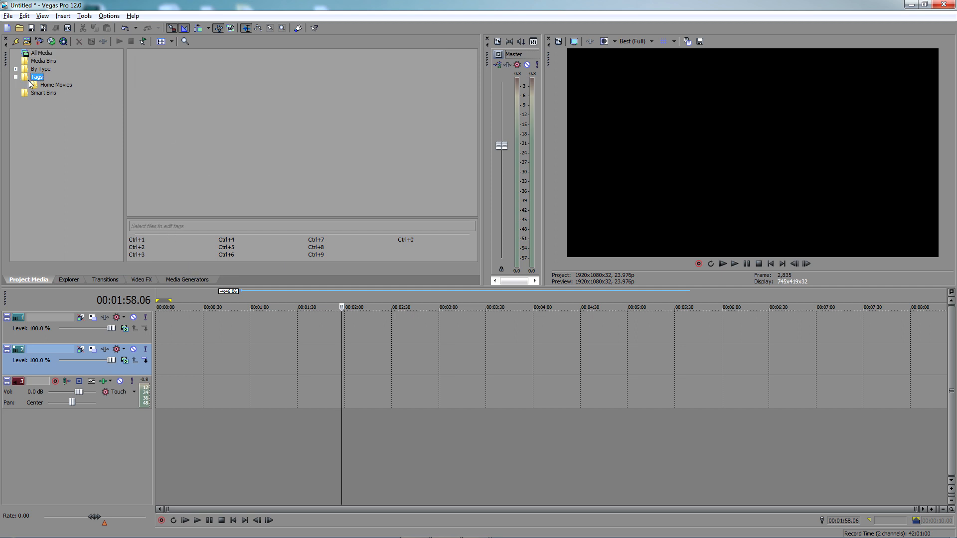
{"action": "left_click", "coordinate": [46, 85]}
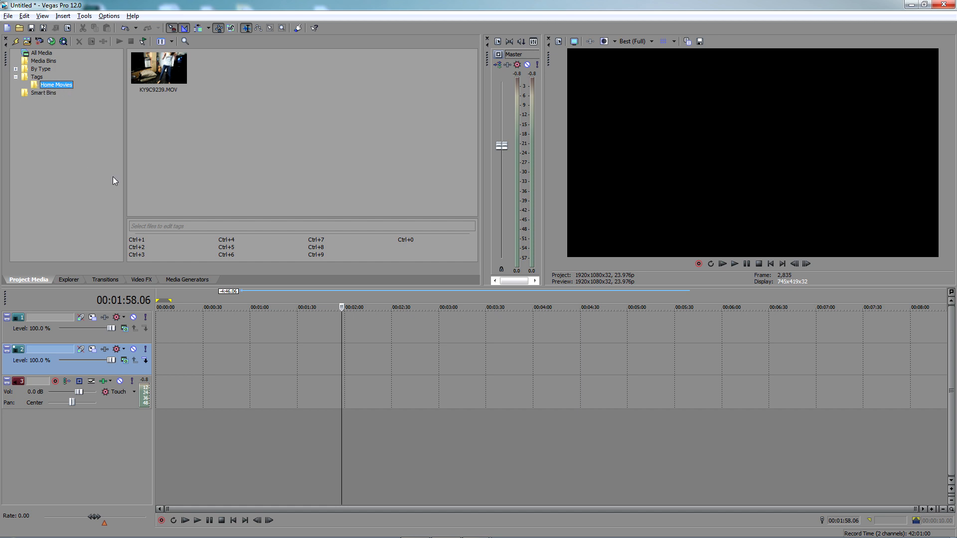
{"action": "left_click", "coordinate": [182, 87]}
{"action": "left_click", "coordinate": [37, 77]}
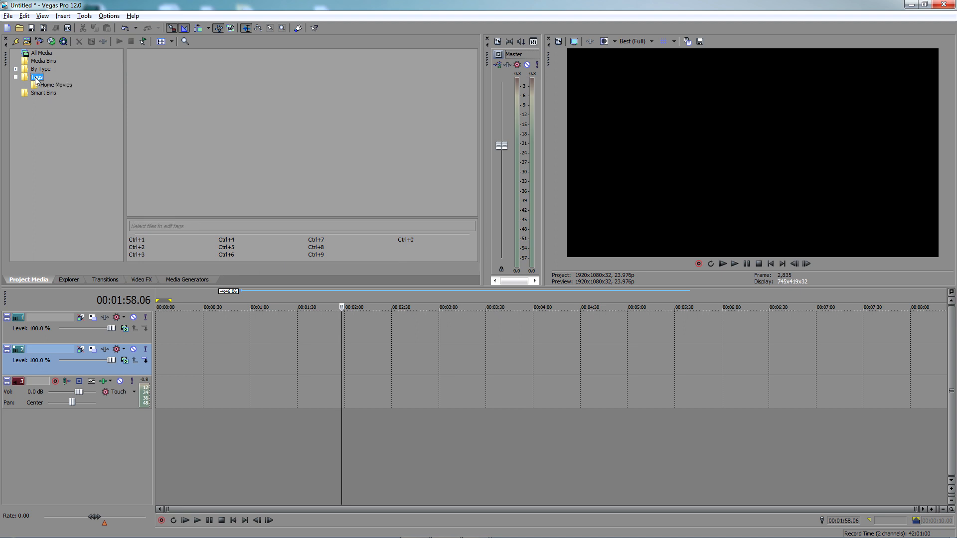
Tag KY9C9240.MOV with "Home Movies" from all media and view the clips sharing that tag
{"action": "left_click", "coordinate": [41, 53]}
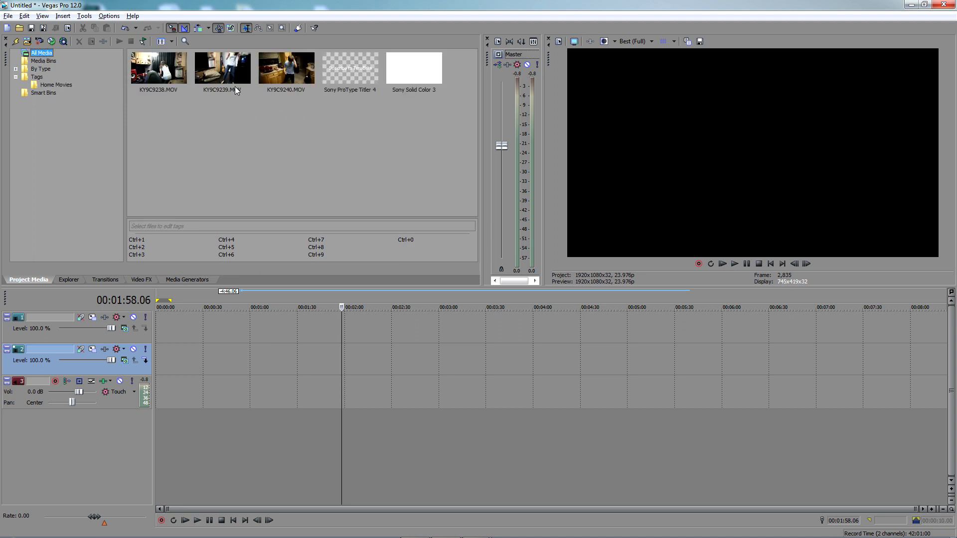
{"action": "left_click", "coordinate": [293, 74]}
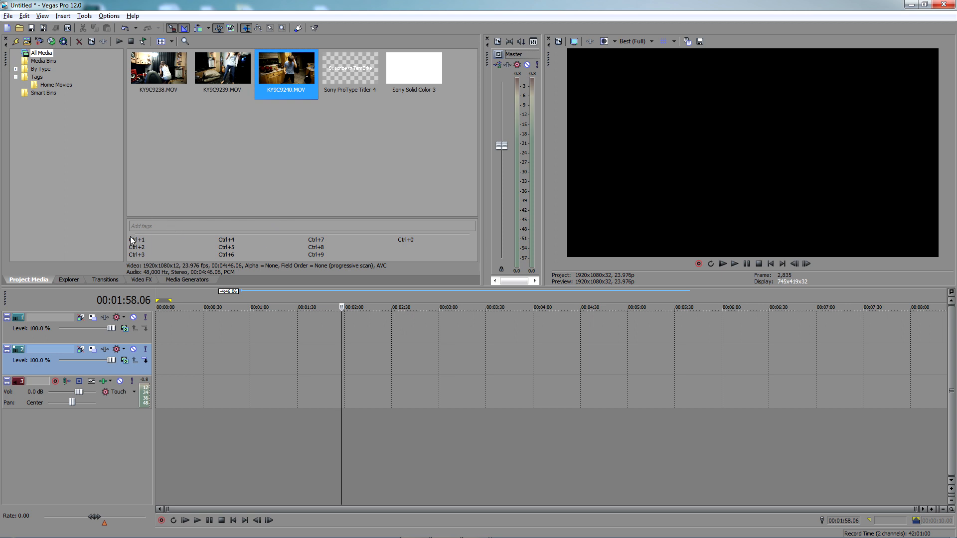
{"action": "left_click", "coordinate": [172, 222]}
{"action": "type", "text": "Home Movies"}
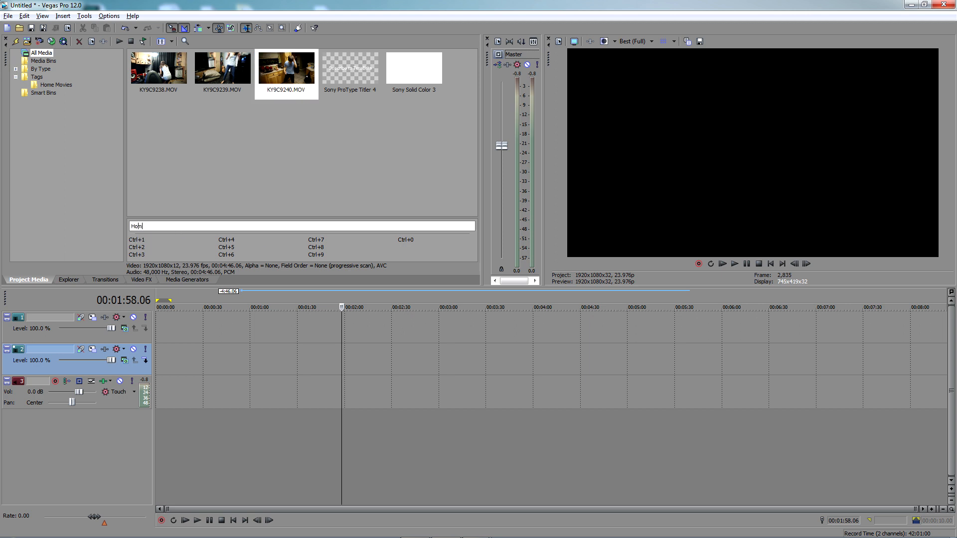
{"action": "key", "text": "Return"}
{"action": "left_click", "coordinate": [61, 85]}
{"action": "left_click", "coordinate": [194, 77]}
{"action": "left_click", "coordinate": [161, 72]}
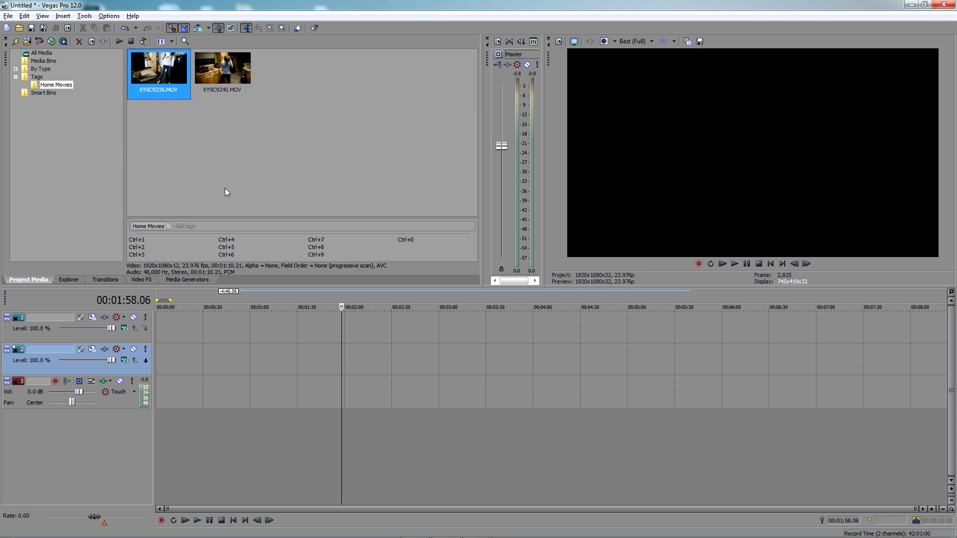
Return to all media and add a second tag, "TeraBrite", to KY9C9240.MOV
{"action": "left_click", "coordinate": [45, 70]}
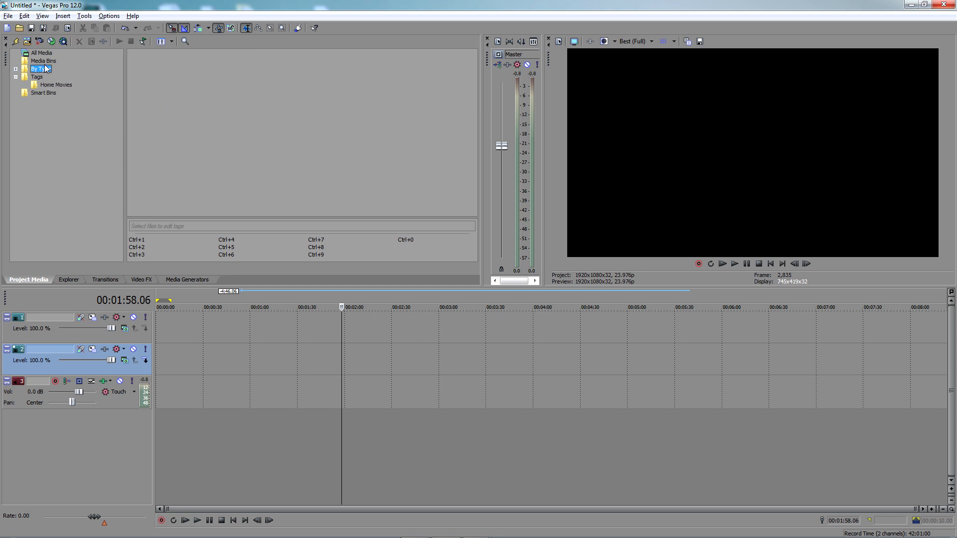
{"action": "left_click", "coordinate": [41, 53]}
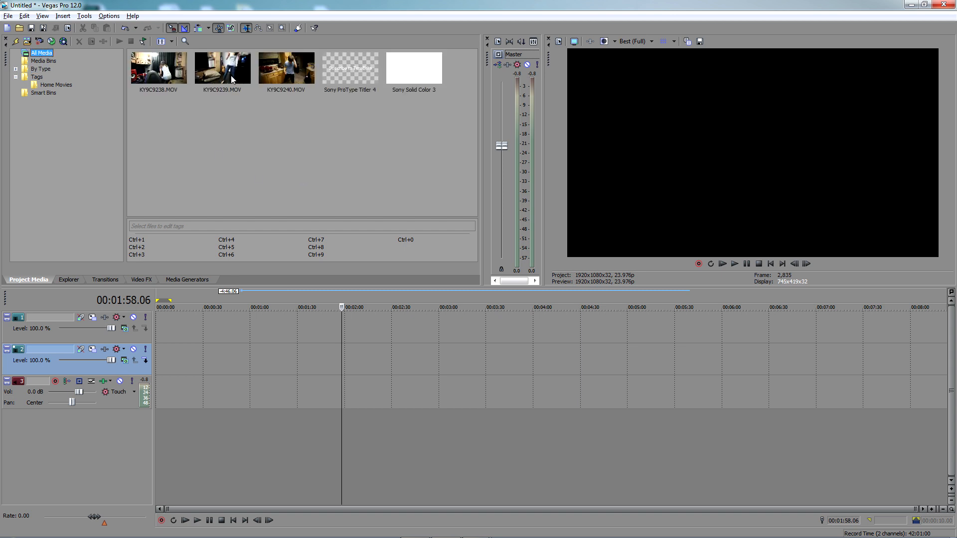
{"action": "left_click", "coordinate": [289, 78]}
{"action": "left_click", "coordinate": [178, 227]}
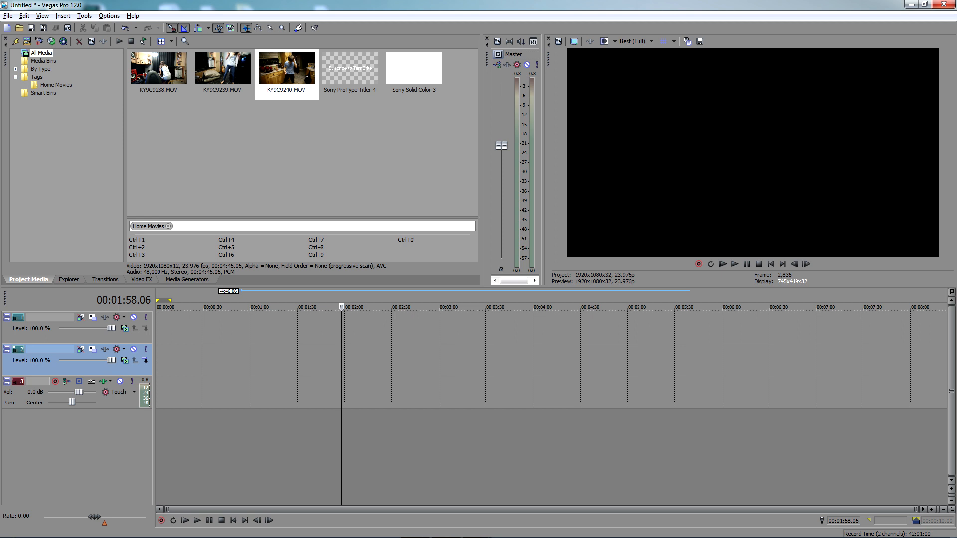
{"action": "type", "text": "TeraBrite"}
{"action": "key", "text": "Return"}
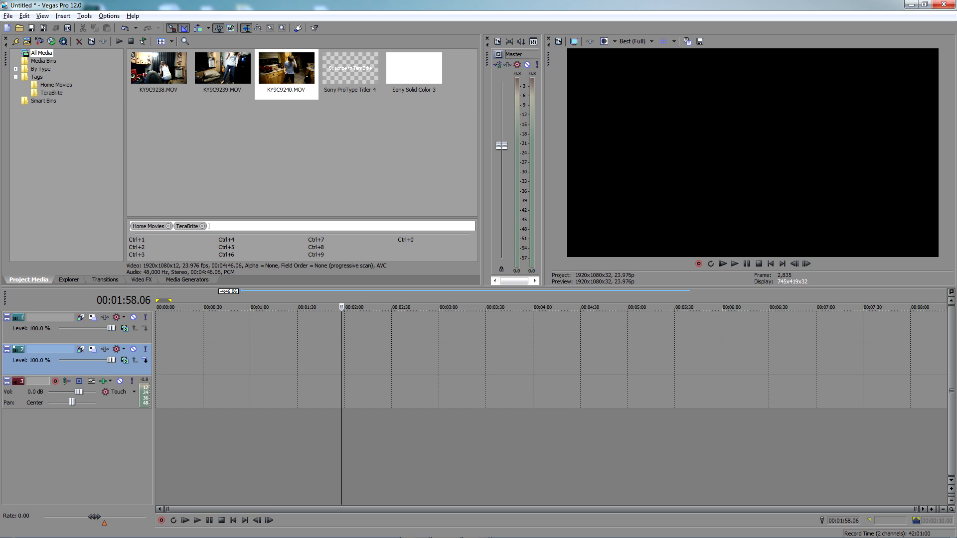
Compare the clips filed under the TeraBrite and Home Movies tags
{"action": "left_click", "coordinate": [54, 94]}
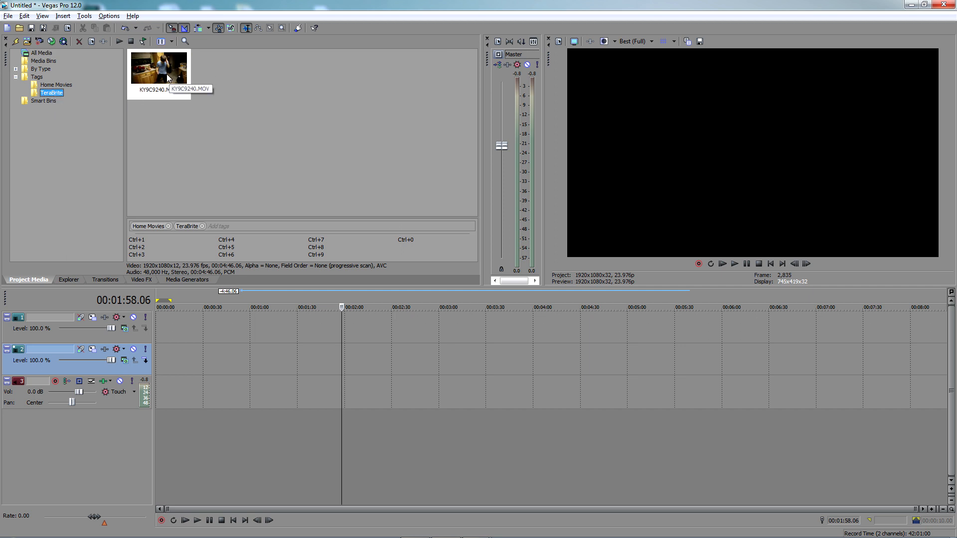
{"action": "left_click", "coordinate": [57, 85]}
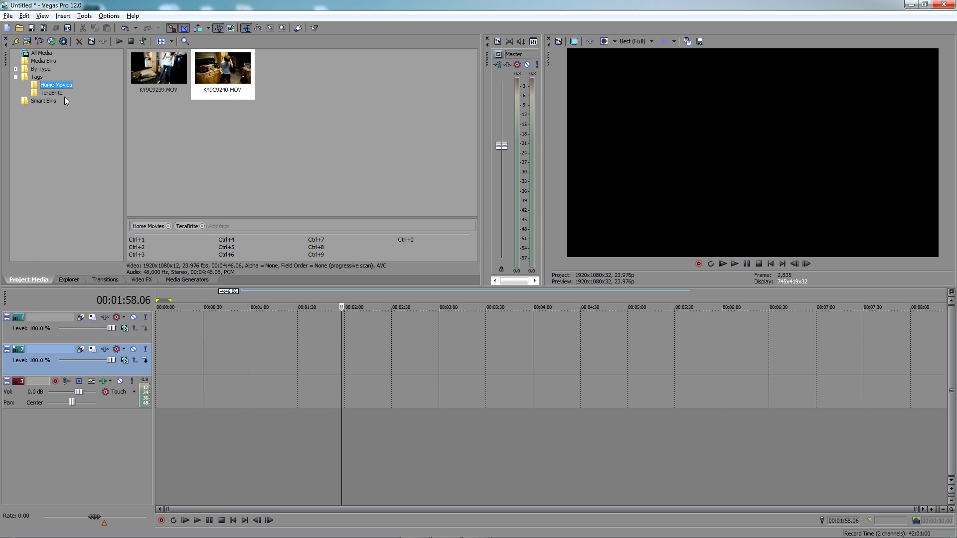
{"action": "left_click", "coordinate": [57, 92]}
{"action": "left_click", "coordinate": [60, 85]}
{"action": "left_click", "coordinate": [55, 92]}
{"action": "left_click", "coordinate": [55, 86]}
Remove the TeraBrite tag from KY9C9240.MOV and the Home Movies tag from KY9C9239.MOV
{"action": "left_click", "coordinate": [41, 54]}
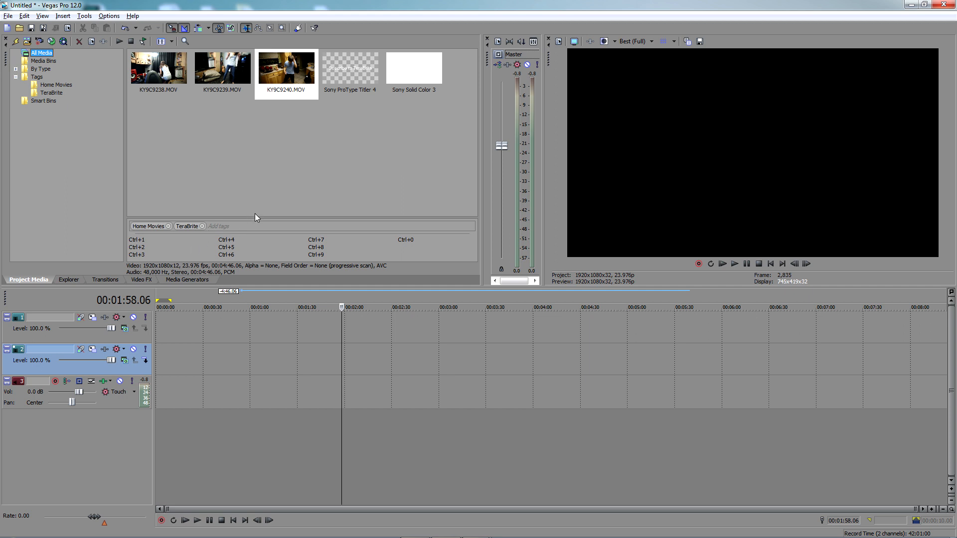
{"action": "left_click", "coordinate": [203, 226]}
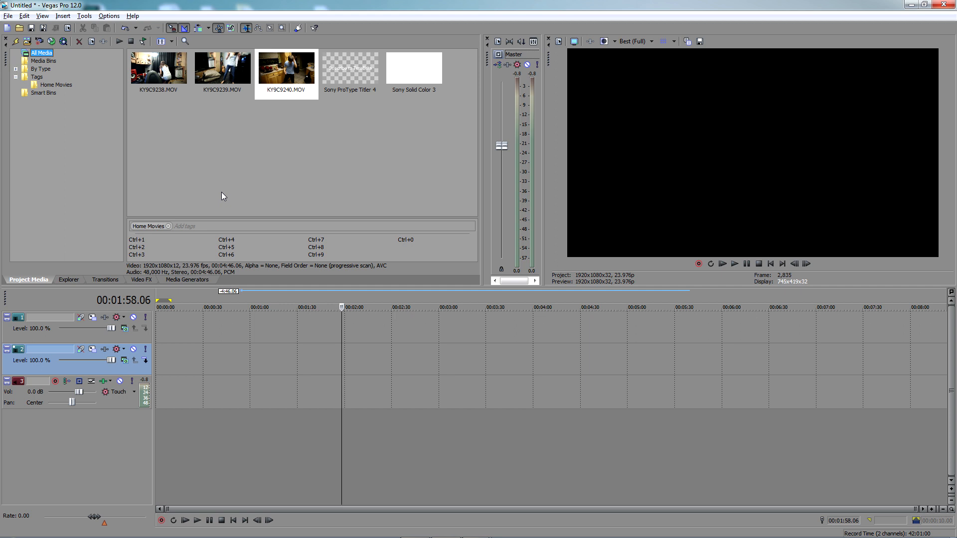
{"action": "left_click_drag", "start_coordinate": [223, 67], "coordinate": [162, 63]}
{"action": "left_click", "coordinate": [162, 60]}
{"action": "left_click", "coordinate": [213, 68]}
{"action": "left_click", "coordinate": [168, 227]}
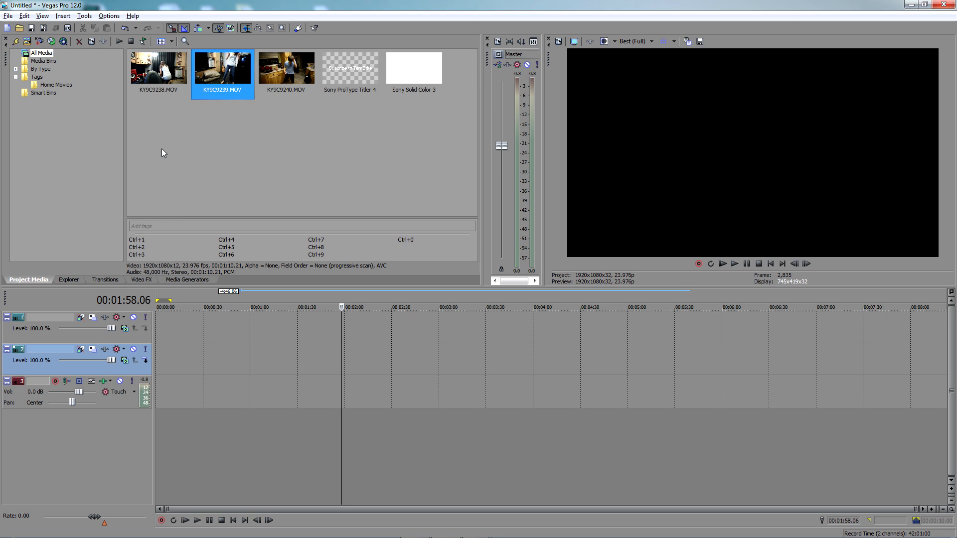
Remove the Home Movies tag from KY9C9240.MOV, check the Tags bin, and select KY9C9238.MOV in all media
{"action": "left_click", "coordinate": [163, 79]}
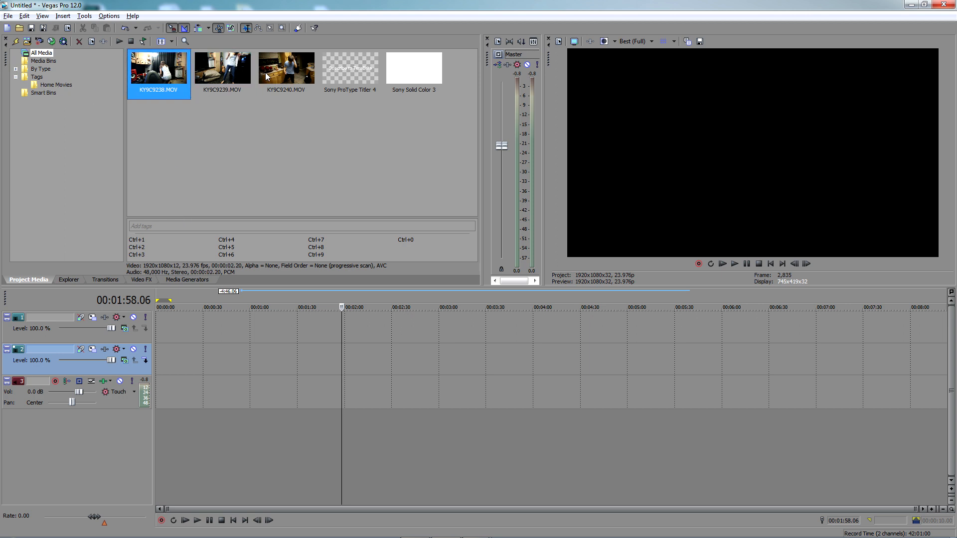
{"action": "left_click", "coordinate": [288, 75]}
{"action": "left_click", "coordinate": [169, 226]}
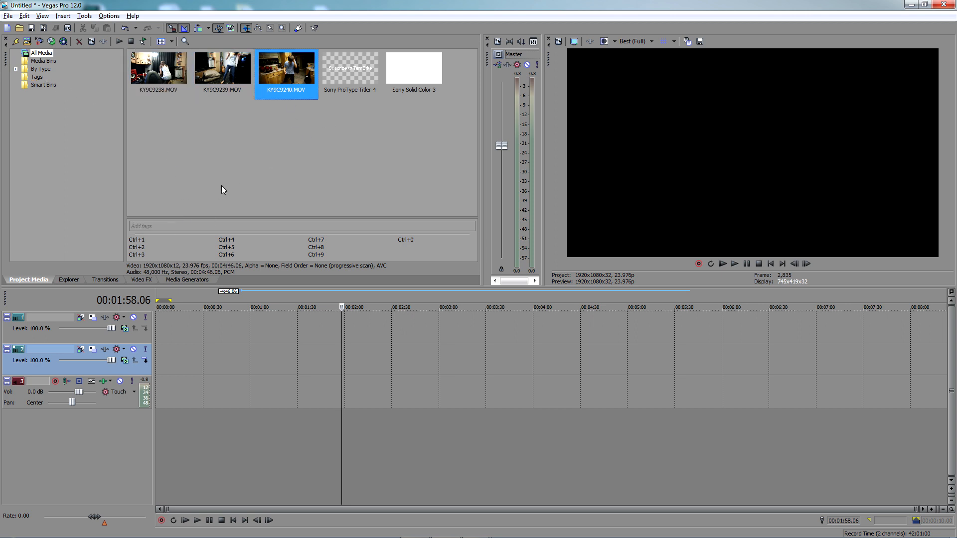
{"action": "left_click", "coordinate": [36, 77]}
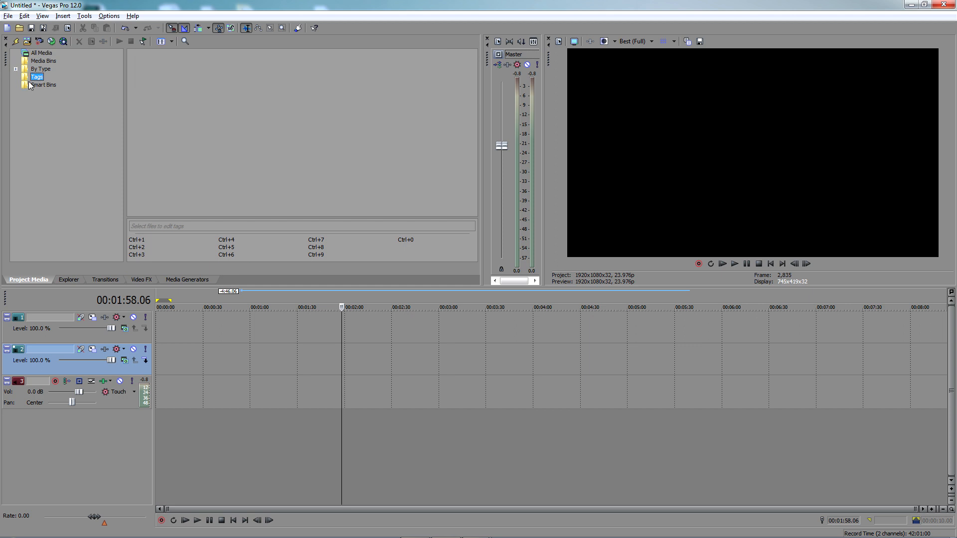
{"action": "left_click", "coordinate": [40, 52]}
{"action": "left_click", "coordinate": [180, 69]}
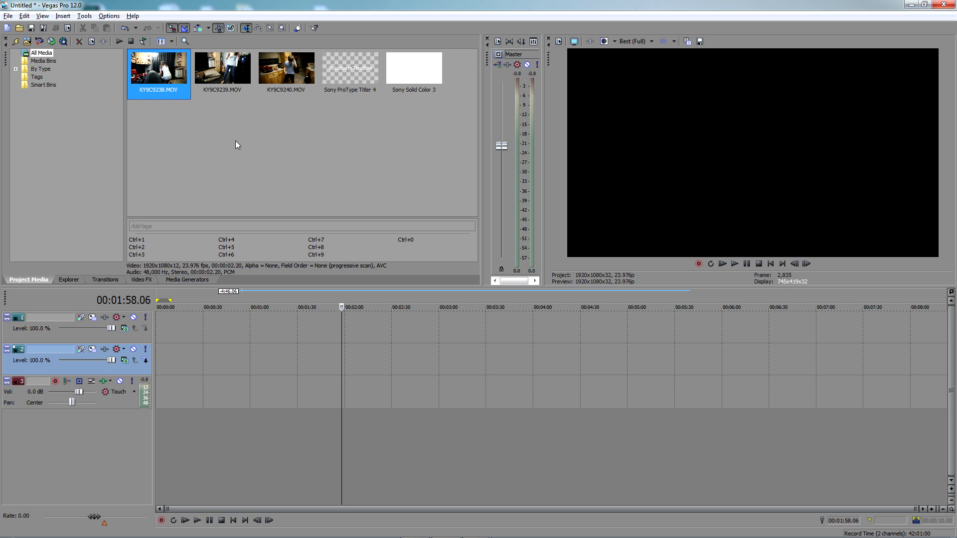
Add the tag "Home Movies" to KY9C9238.MOV and KY9C9239.MOV together
{"action": "left_click", "coordinate": [234, 77], "text": "shift"}
{"action": "left_click", "coordinate": [178, 231]}
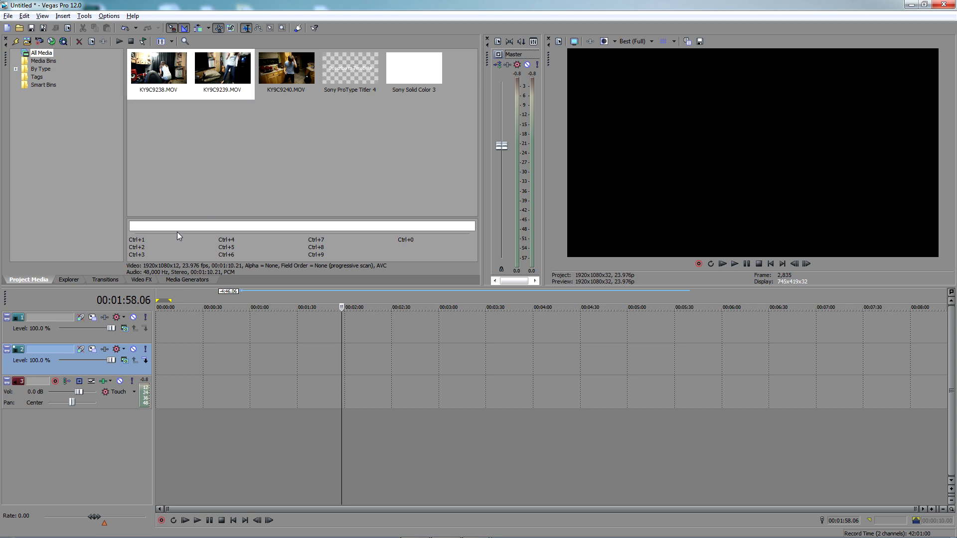
{"action": "type", "text": "Home Movies"}
{"action": "key", "text": "Return"}
Check the clips filed under the Home Movies tag and return to all media
{"action": "left_click", "coordinate": [58, 86]}
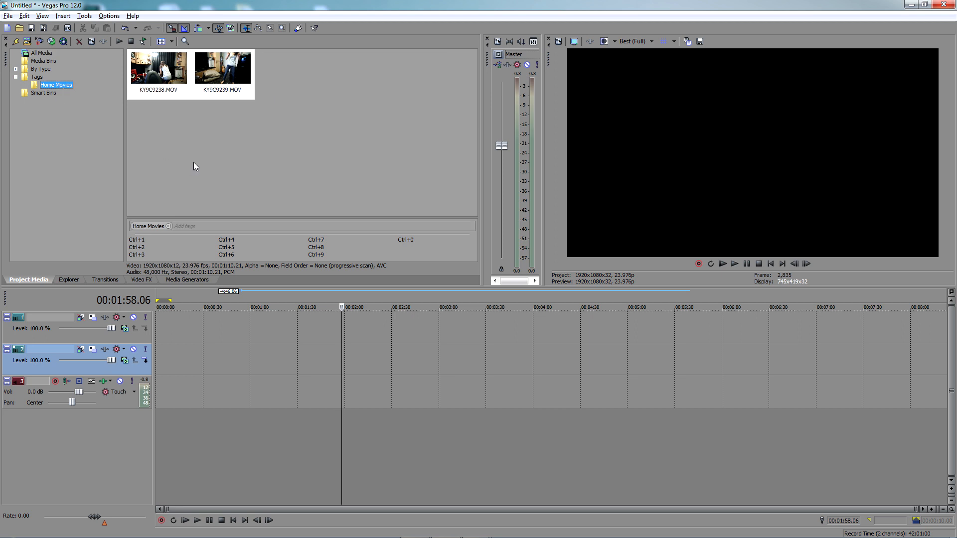
{"action": "left_click", "coordinate": [193, 163]}
{"action": "left_click", "coordinate": [217, 73]}
{"action": "left_click", "coordinate": [138, 122]}
{"action": "left_click", "coordinate": [38, 77]}
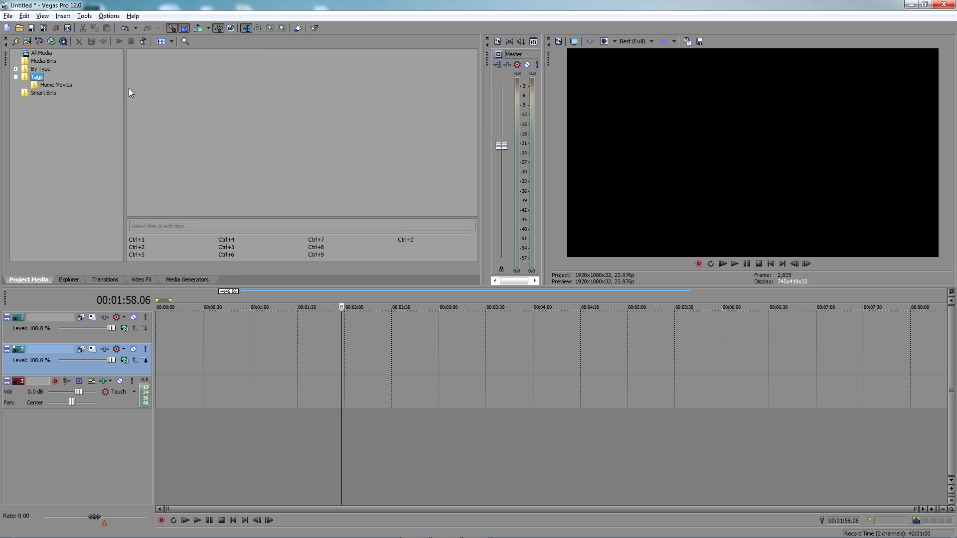
{"action": "left_click", "coordinate": [43, 54]}
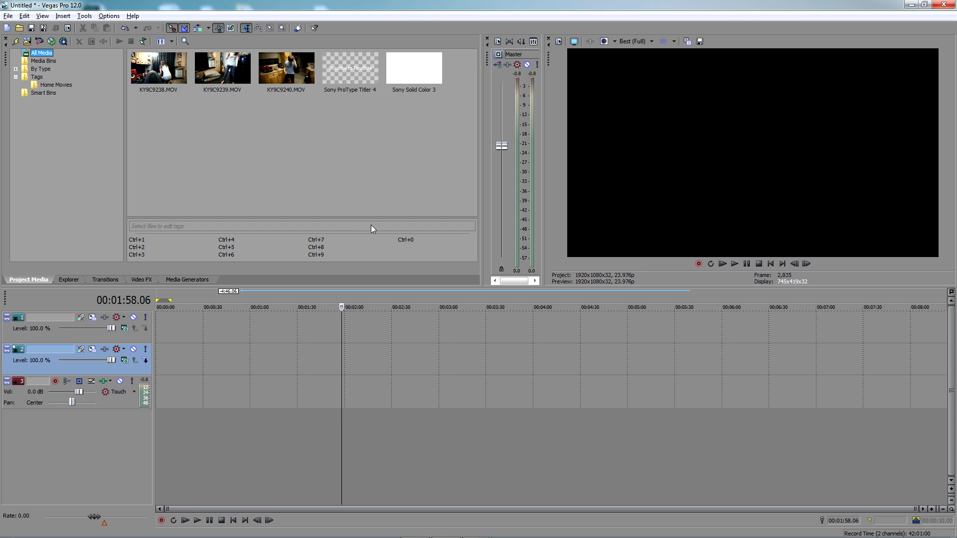
Select KY9C9238.MOV and KY9C9240.MOV together and examine how the tag field displays the Home Movies tag for both
{"action": "left_click", "coordinate": [149, 68]}
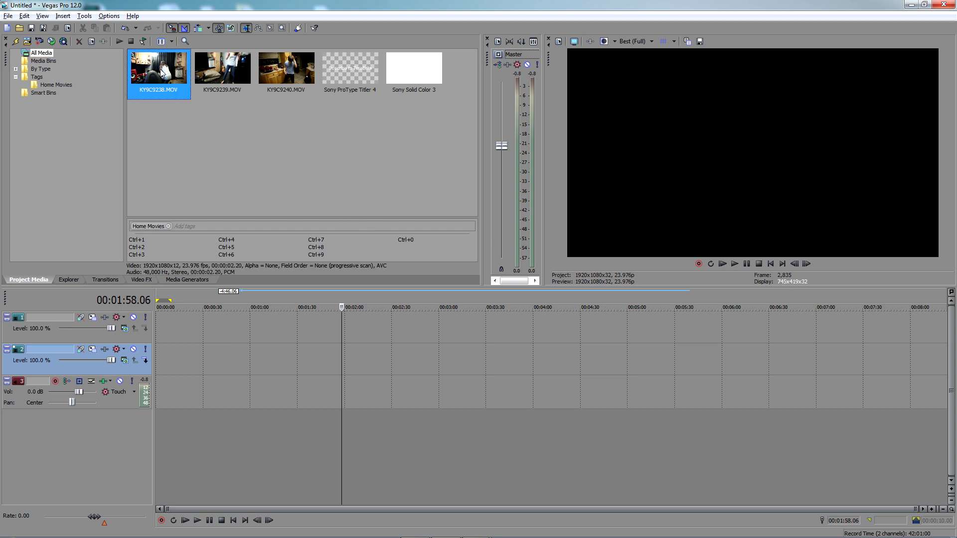
{"action": "left_click", "coordinate": [286, 75], "text": "shift"}
{"action": "left_click_drag", "start_coordinate": [211, 87], "coordinate": [196, 110]}
{"action": "left_click", "coordinate": [159, 71]}
{"action": "left_click", "coordinate": [300, 71], "text": "ctrl"}
{"action": "left_click", "coordinate": [214, 226]}
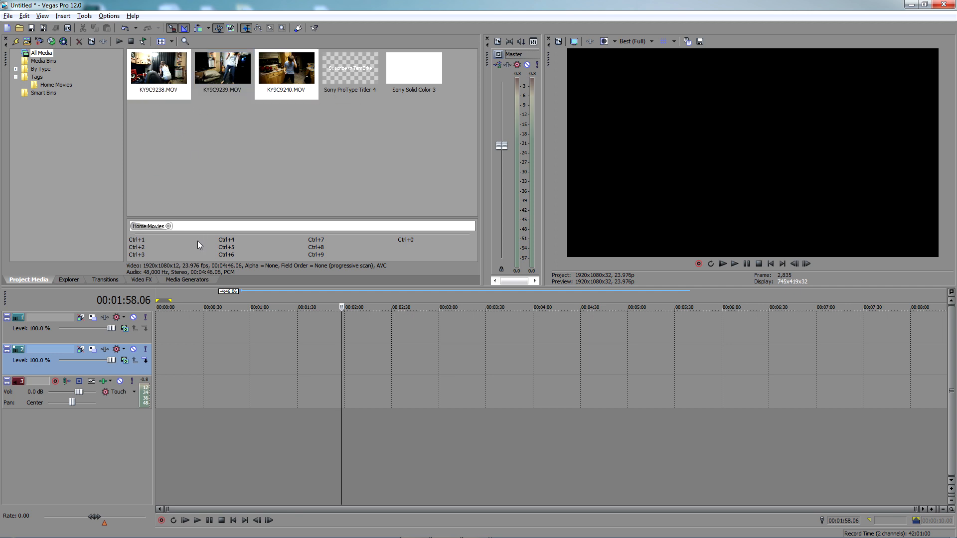
{"action": "left_click", "coordinate": [255, 184]}
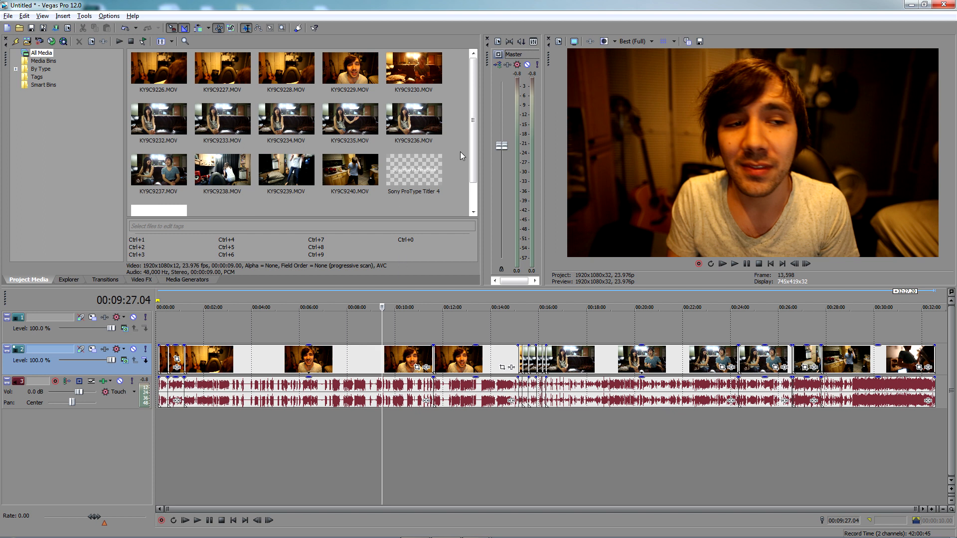
Select the timeline events that use KY9C9236.MOV, starting from that clip in the project media
{"action": "left_click_drag", "start_coordinate": [472, 124], "coordinate": [475, 94]}
{"action": "left_click", "coordinate": [435, 132]}
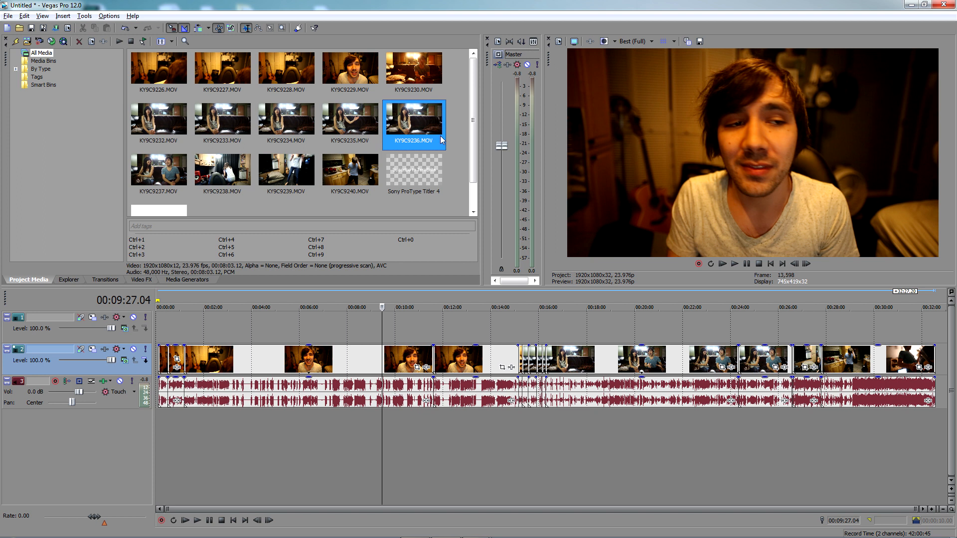
{"action": "right_click", "coordinate": [412, 118]}
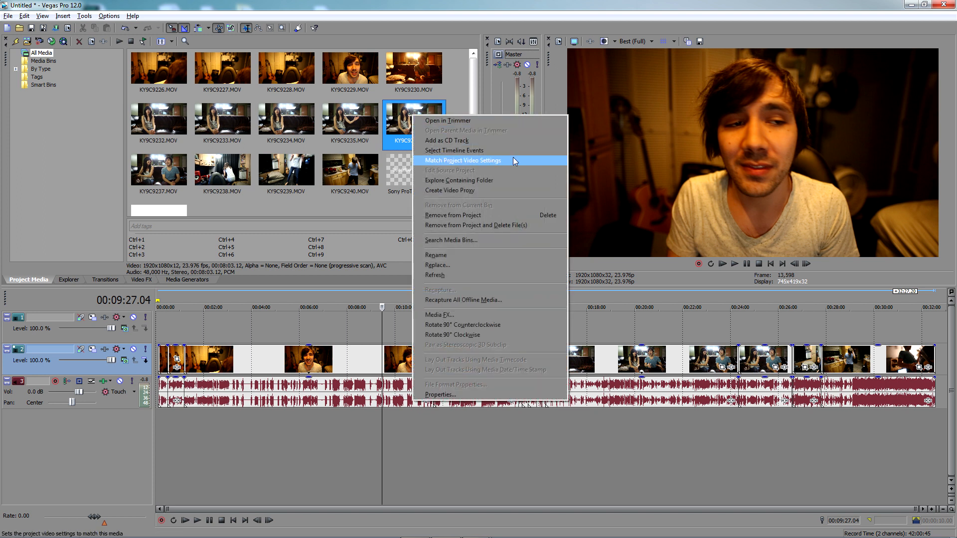
{"action": "left_click", "coordinate": [452, 150]}
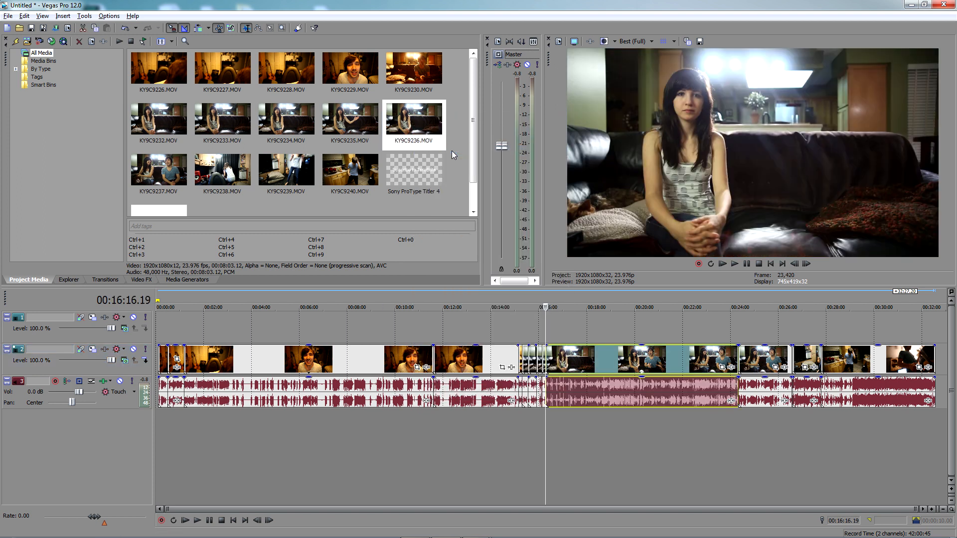
Clear the timeline selection and select the timeline events of KY9C9228.MOV, KY9C9230.MOV, KY9C9233.MOV, KY9C9236.MOV and KY9C9239.MOV
{"action": "left_click", "coordinate": [615, 328]}
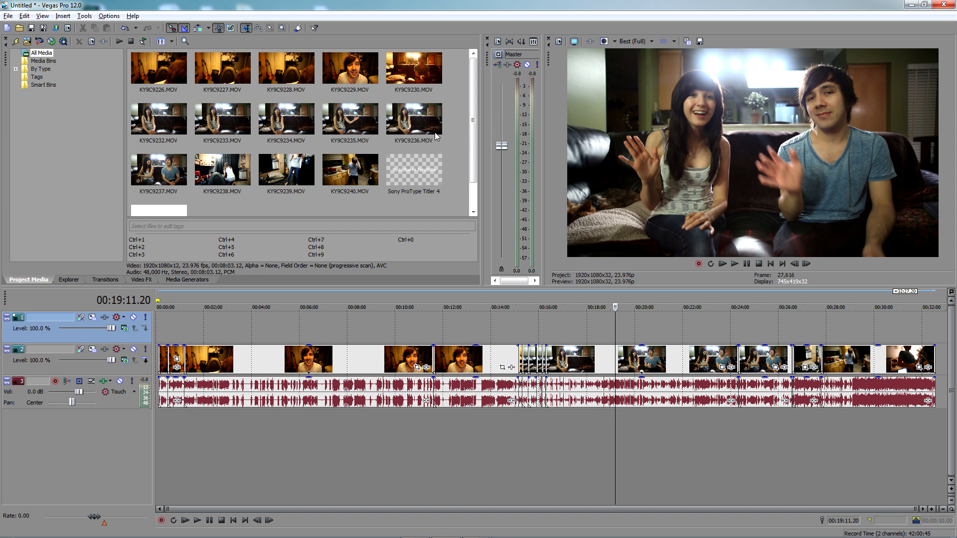
{"action": "mouse_move", "coordinate": [462, 125]}
{"action": "left_mouse_down"}
{"action": "mouse_move", "coordinate": [241, 75]}
{"action": "mouse_move", "coordinate": [454, 121]}
{"action": "left_mouse_up"}
{"action": "left_click", "coordinate": [422, 118]}
{"action": "left_click", "coordinate": [216, 126], "text": "ctrl"}
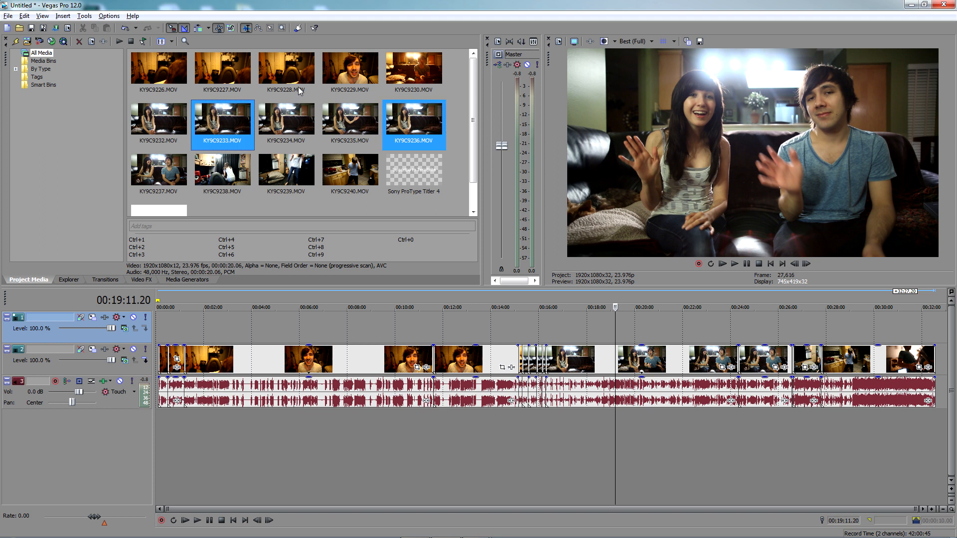
{"action": "left_click", "coordinate": [300, 75], "text": "ctrl"}
{"action": "left_click", "coordinate": [402, 71], "text": "ctrl"}
{"action": "left_click", "coordinate": [288, 171], "text": "ctrl"}
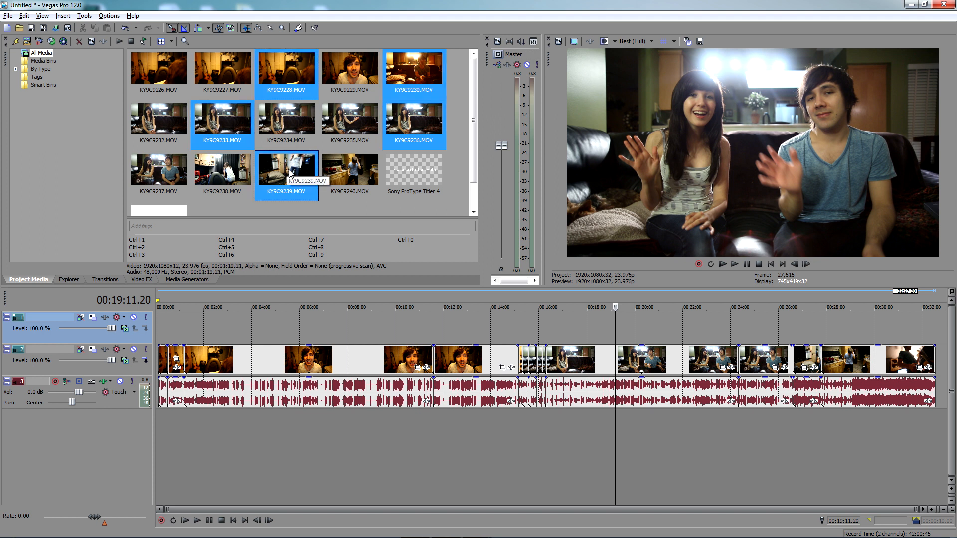
{"action": "right_click", "coordinate": [396, 79]}
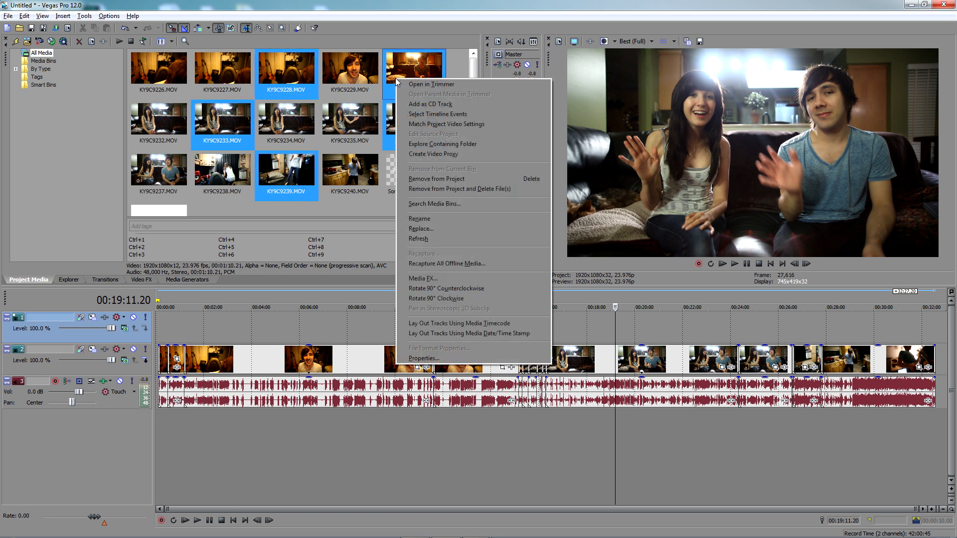
{"action": "left_click", "coordinate": [423, 114]}
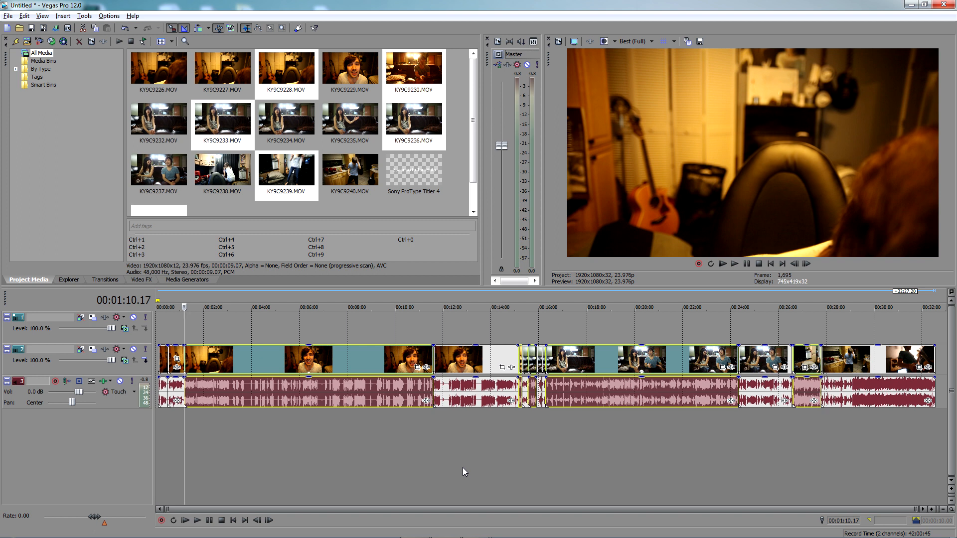
Move the timeline cursor forward and back between the edges of the selected events to review each one
{"action": "key", "text": "ctrl+alt+Right"}
{"action": "key", "text": "ctrl+alt+Right"}
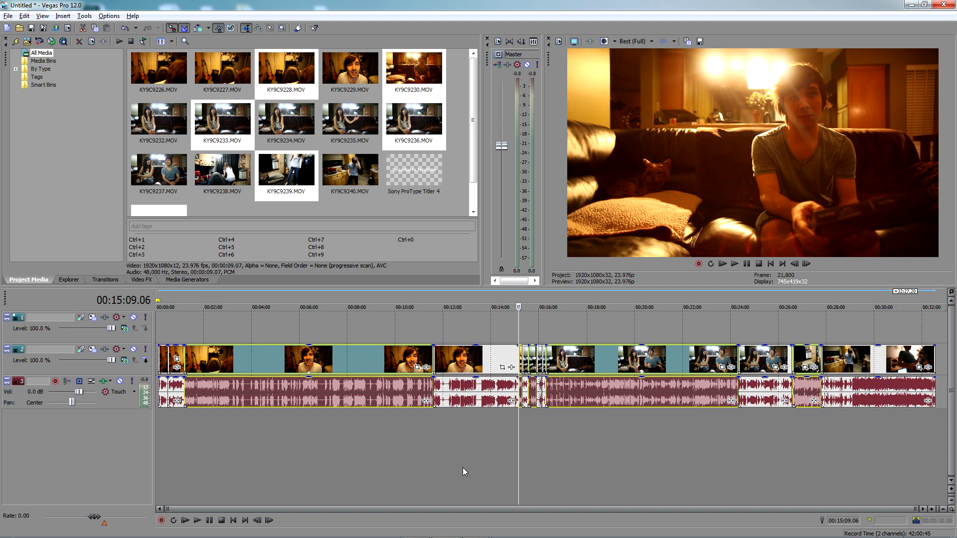
{"action": "key", "text": "ctrl+alt+Right"}
{"action": "key", "text": "bracketleft"}
{"action": "key", "text": "bracketleft"}
{"action": "key", "text": "bracketleft"}
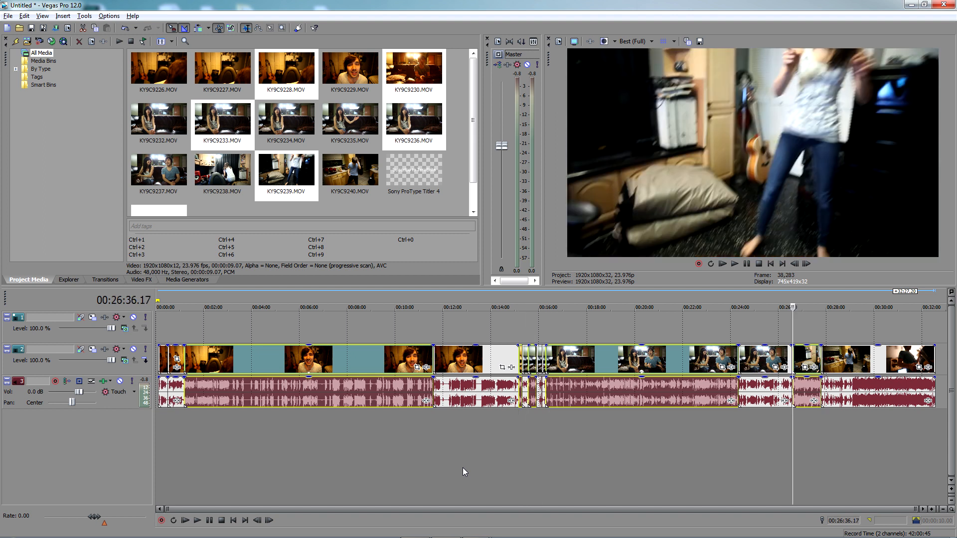
{"action": "key", "text": "ctrl+alt+Right"}
{"action": "key", "text": "ctrl+alt+Right"}
{"action": "key", "text": "ctrl+alt+Right"}
{"action": "key", "text": "ctrl+alt+Right"}
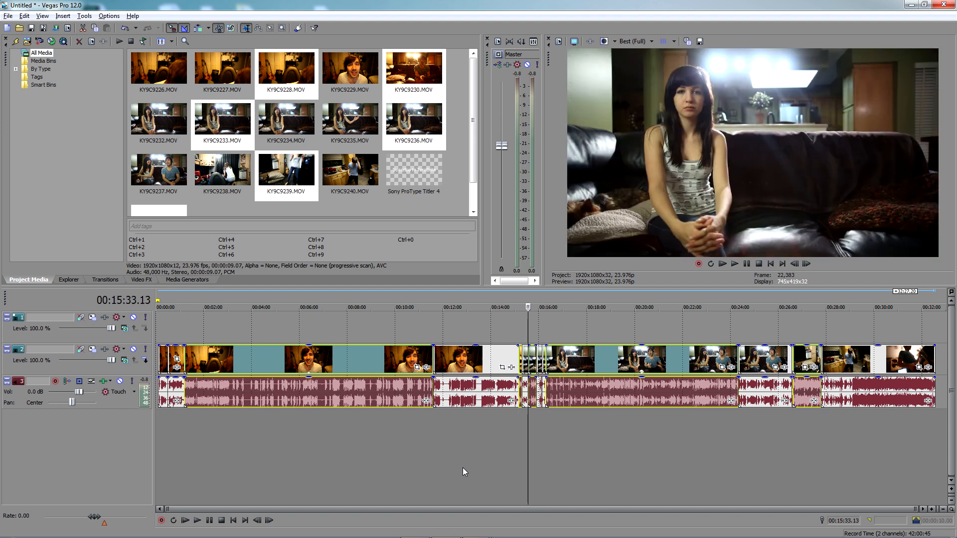
{"action": "key", "text": "ctrl+alt+Left"}
{"action": "key", "text": "ctrl+alt+Left"}
{"action": "key", "text": "ctrl+alt+Left"}
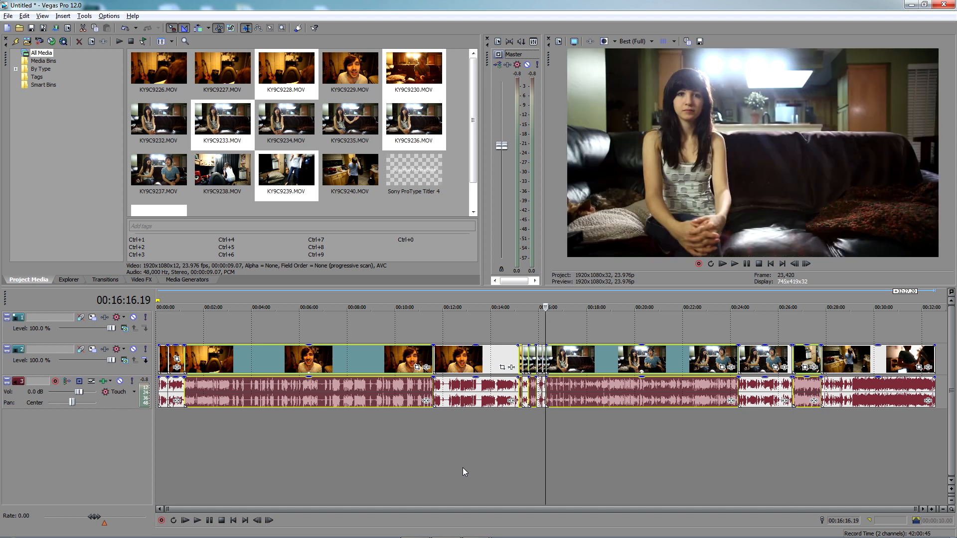
{"action": "key", "text": "ctrl+alt+Right"}
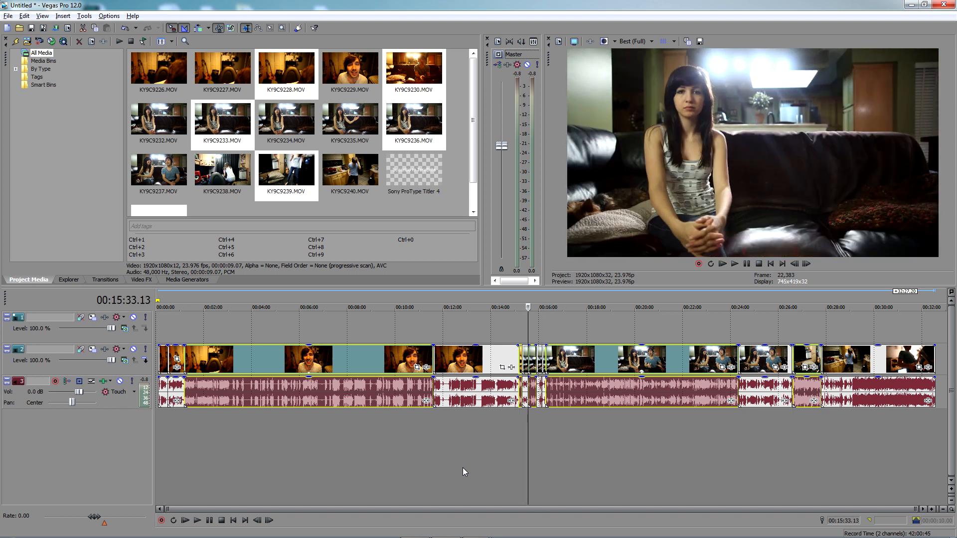
{"action": "key", "text": "ctrl+alt+Right"}
{"action": "key", "text": "ctrl+alt+Right"}
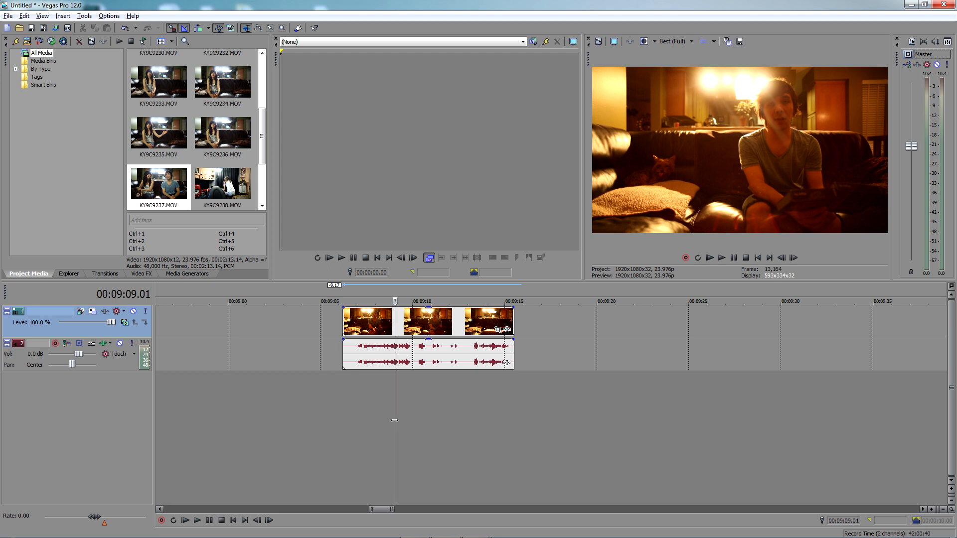
Place the timeline cursor at 00:09:11.18 in the orange-tinted clip and open KY9C9237.MOV in the Trimmer
{"action": "left_click_drag", "start_coordinate": [263, 136], "coordinate": [263, 148]}
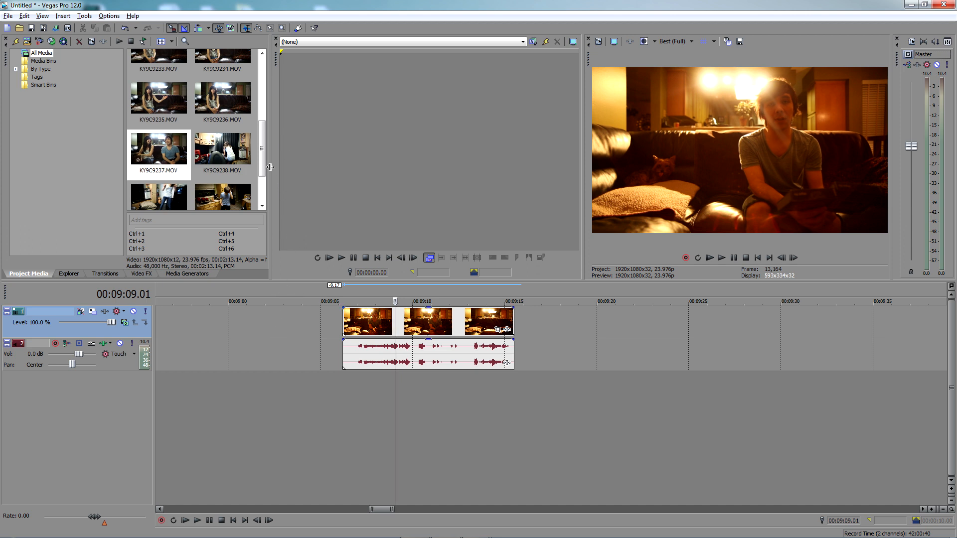
{"action": "mouse_move", "coordinate": [262, 140]}
{"action": "left_mouse_down"}
{"action": "mouse_move", "coordinate": [262, 130]}
{"action": "mouse_move", "coordinate": [262, 143]}
{"action": "left_mouse_up"}
{"action": "scroll", "coordinate": [268, 205], "scroll_direction": "down", "scroll_amount": 2}
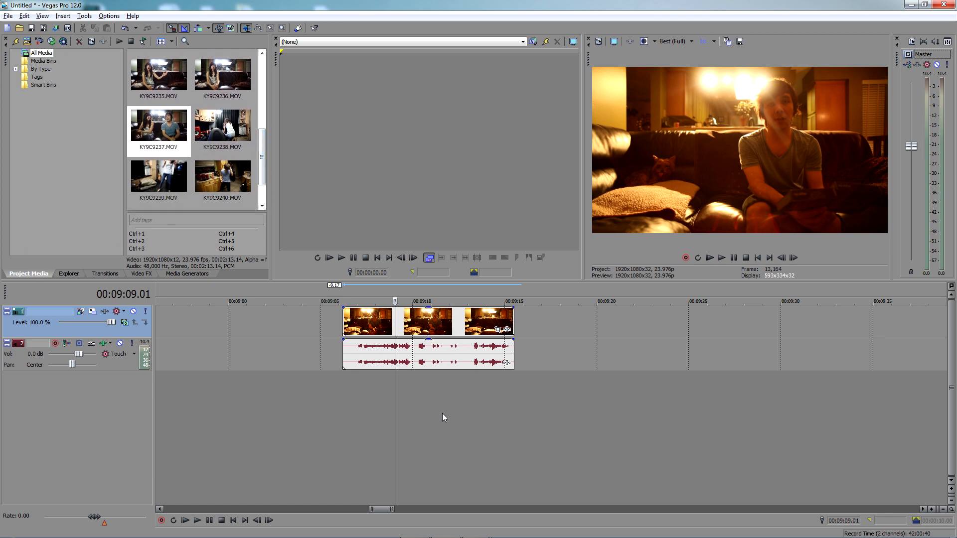
{"action": "left_click", "coordinate": [459, 399]}
{"action": "left_click", "coordinate": [411, 384]}
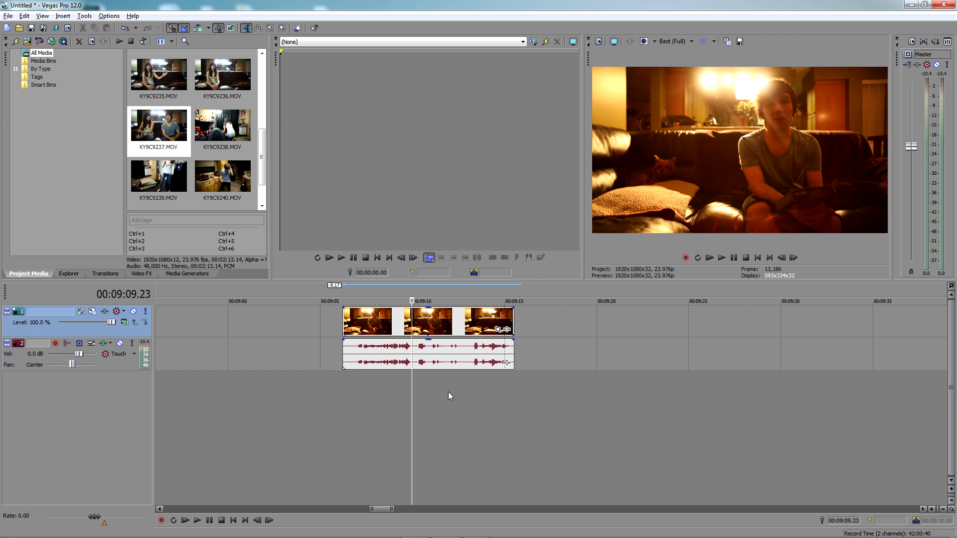
{"action": "left_click", "coordinate": [461, 389]}
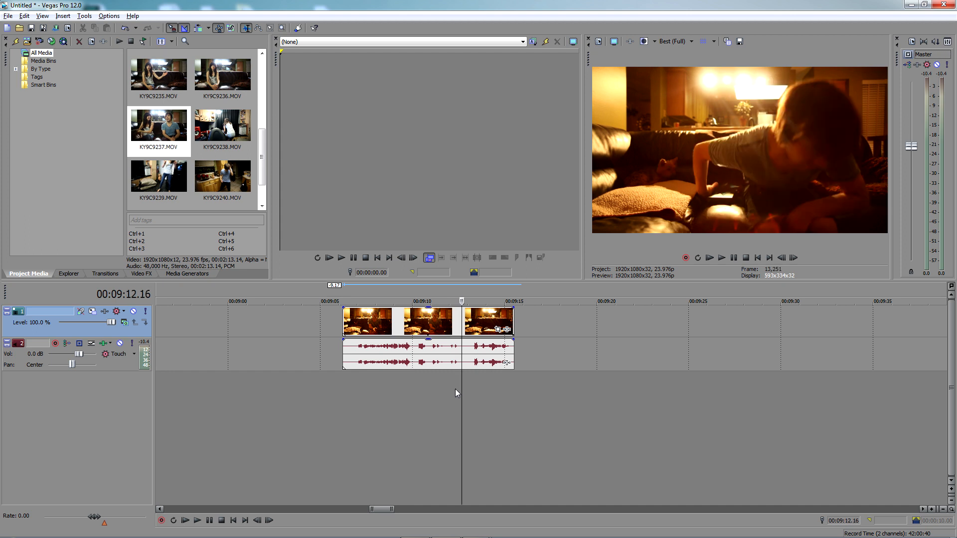
{"action": "left_click", "coordinate": [437, 385]}
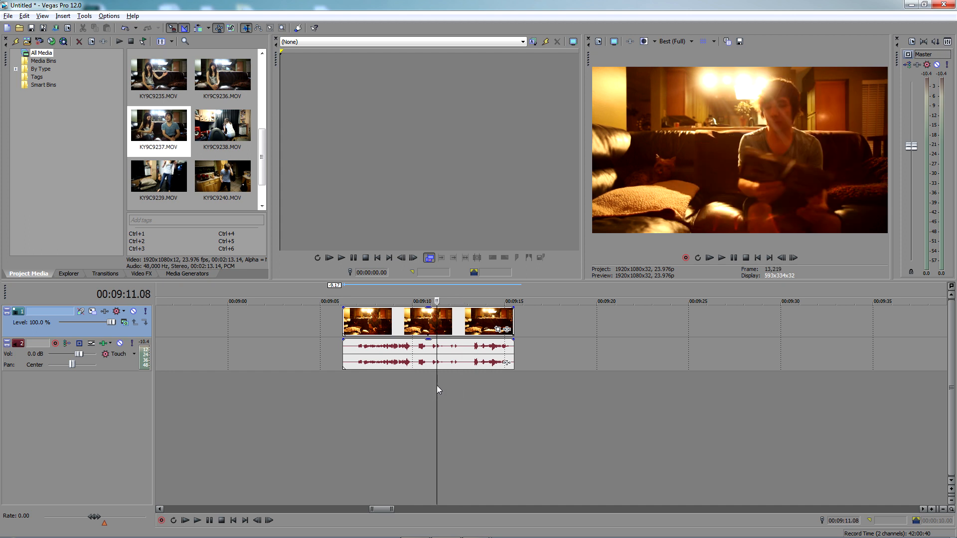
{"action": "left_click", "coordinate": [409, 381]}
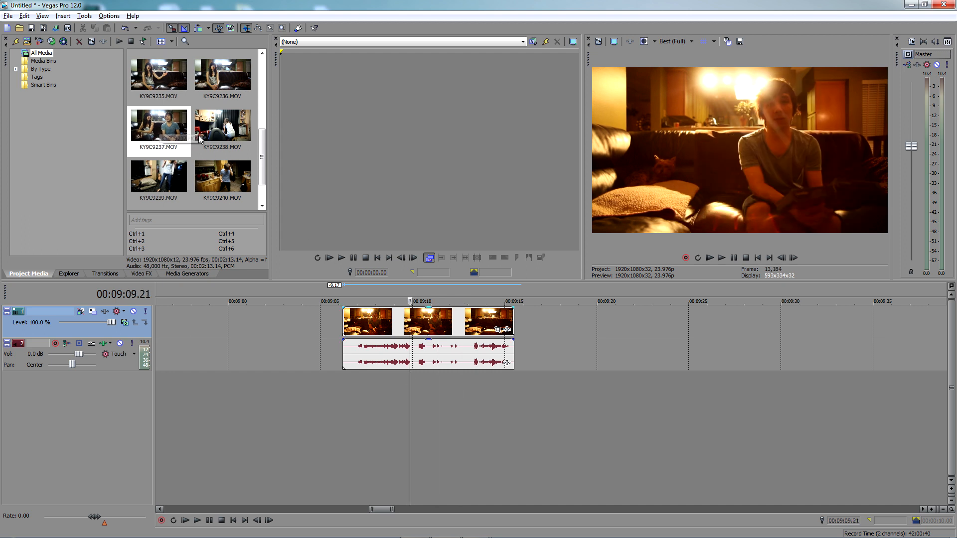
{"action": "left_click", "coordinate": [444, 373]}
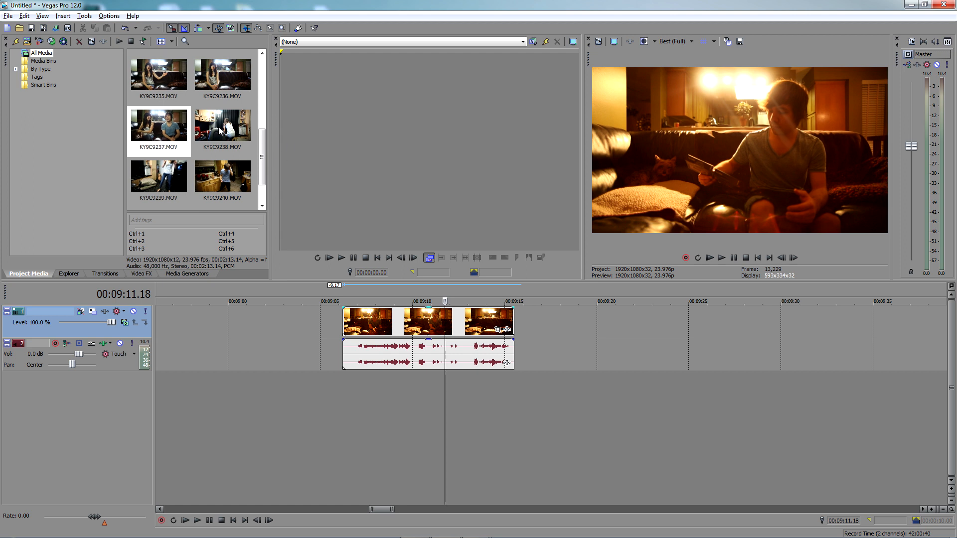
{"action": "right_click", "coordinate": [155, 122]}
{"action": "left_click", "coordinate": [178, 130]}
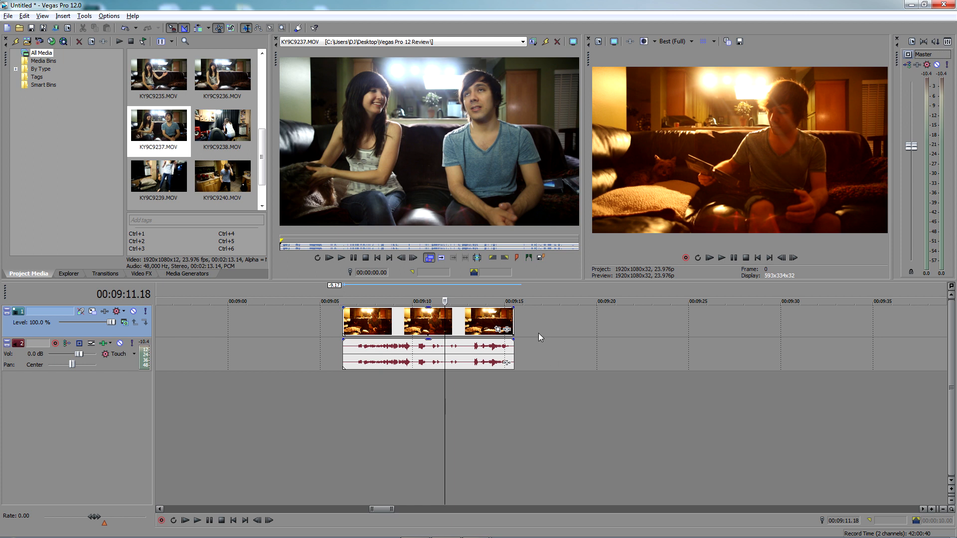
Add the Sony Color Match effect to the timeline's video event and move its settings window clear of the two previews
{"action": "left_click", "coordinate": [506, 329]}
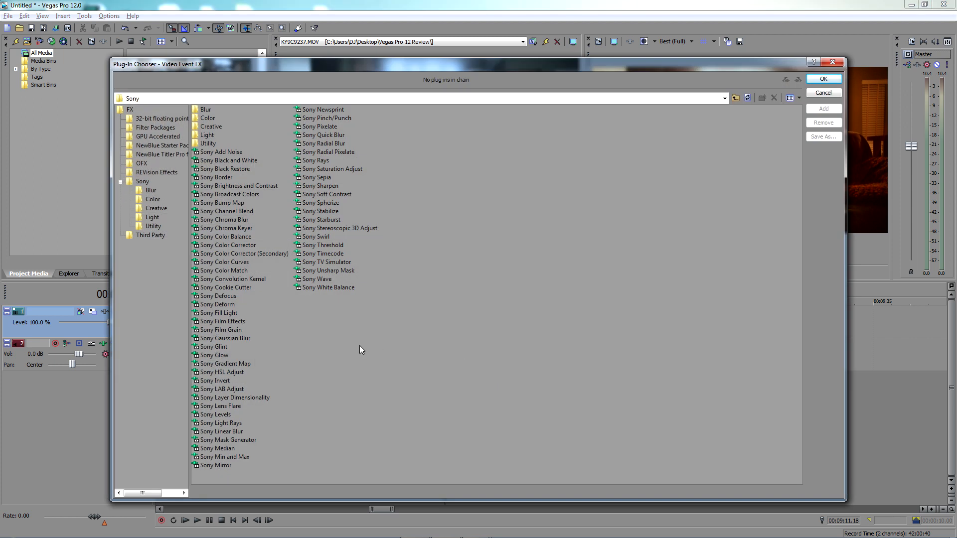
{"action": "left_click", "coordinate": [239, 271]}
{"action": "double_click", "coordinate": [244, 272]}
{"action": "left_click", "coordinate": [823, 78]}
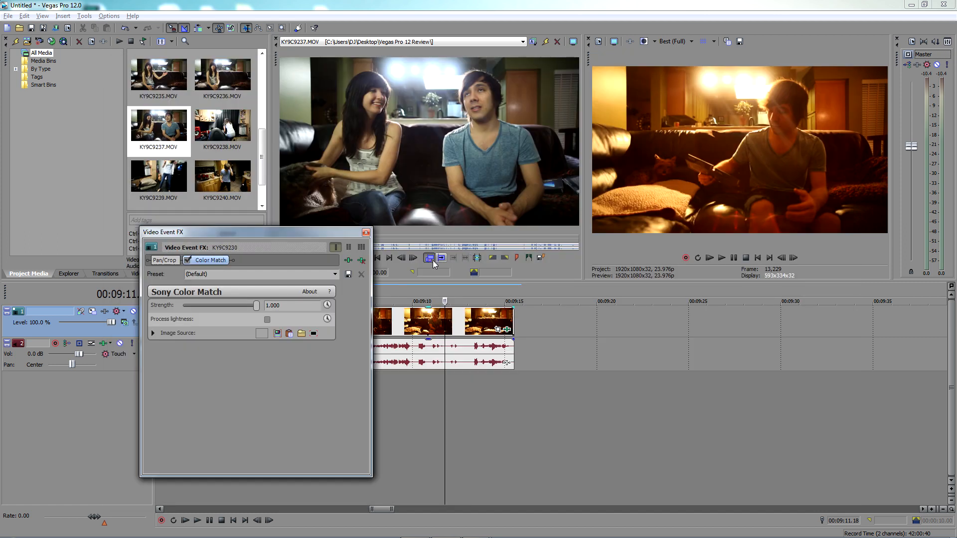
{"action": "left_click_drag", "start_coordinate": [278, 236], "coordinate": [295, 241]}
{"action": "left_click_drag", "start_coordinate": [558, 299], "coordinate": [265, 291]}
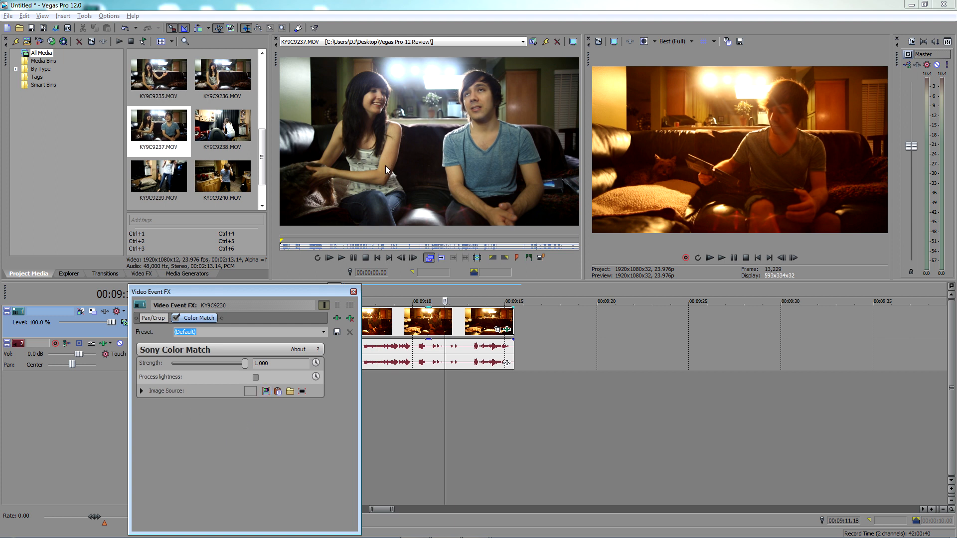
Cancel browsing for an image file and use the KY9C9237.MOV frame from the Trimmer as the Color Match image source
{"action": "left_click", "coordinate": [290, 392]}
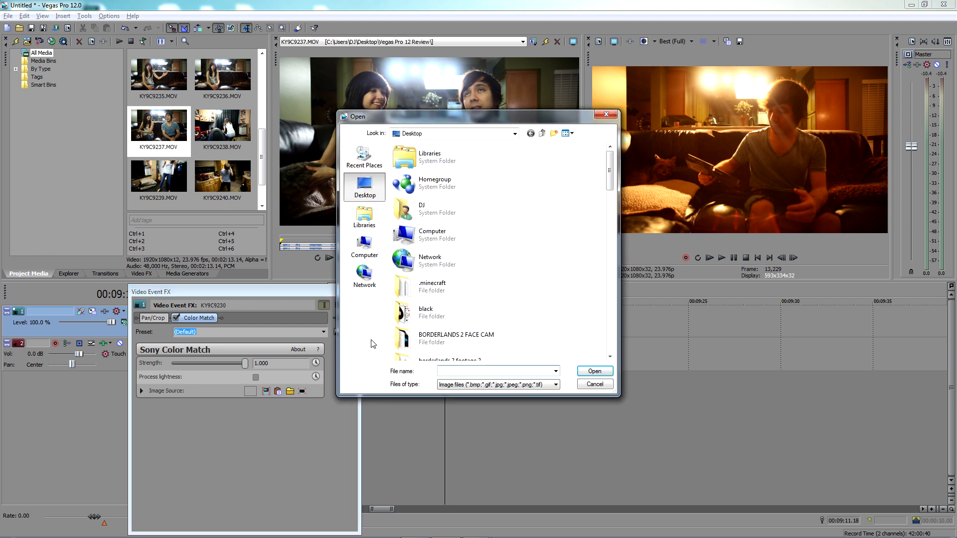
{"action": "left_click", "coordinate": [612, 119]}
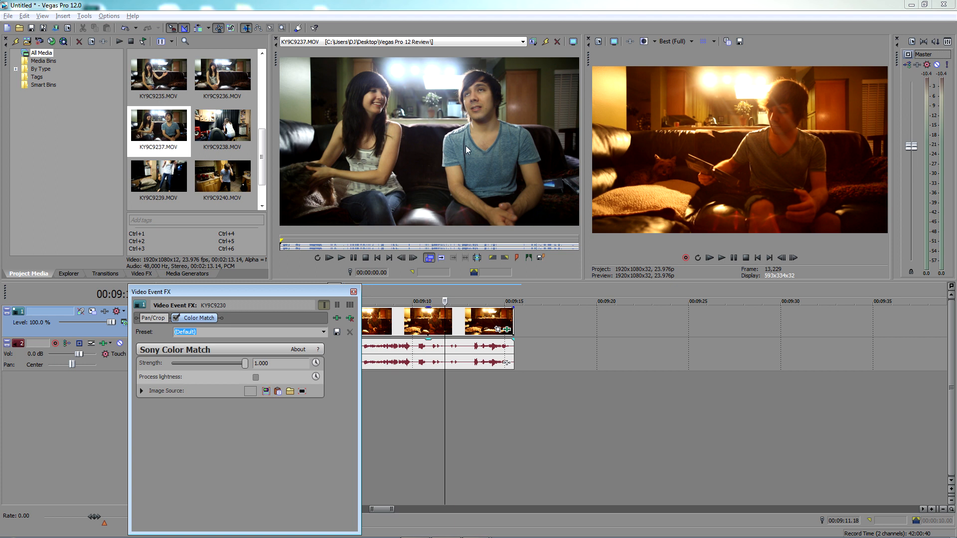
{"action": "left_click", "coordinate": [267, 391]}
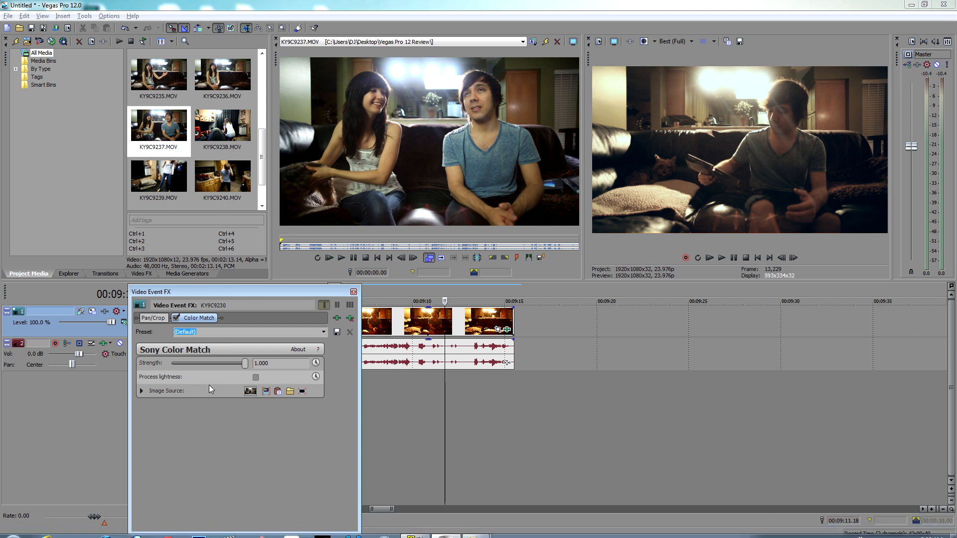
Vary the Color Match strength, return it to 1.000, and enable Process lightness after comparing it on and off
{"action": "mouse_move", "coordinate": [231, 362]}
{"action": "left_mouse_down"}
{"action": "mouse_move", "coordinate": [193, 354]}
{"action": "mouse_move", "coordinate": [229, 351]}
{"action": "mouse_move", "coordinate": [175, 337]}
{"action": "mouse_move", "coordinate": [346, 366]}
{"action": "left_mouse_up"}
{"action": "left_click_drag", "start_coordinate": [250, 349], "coordinate": [284, 361]}
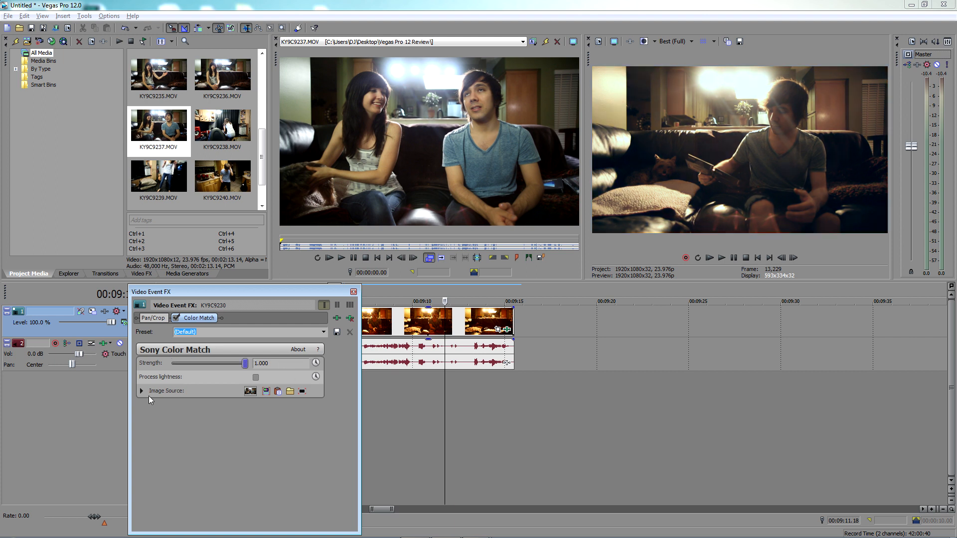
{"action": "left_click", "coordinate": [256, 378]}
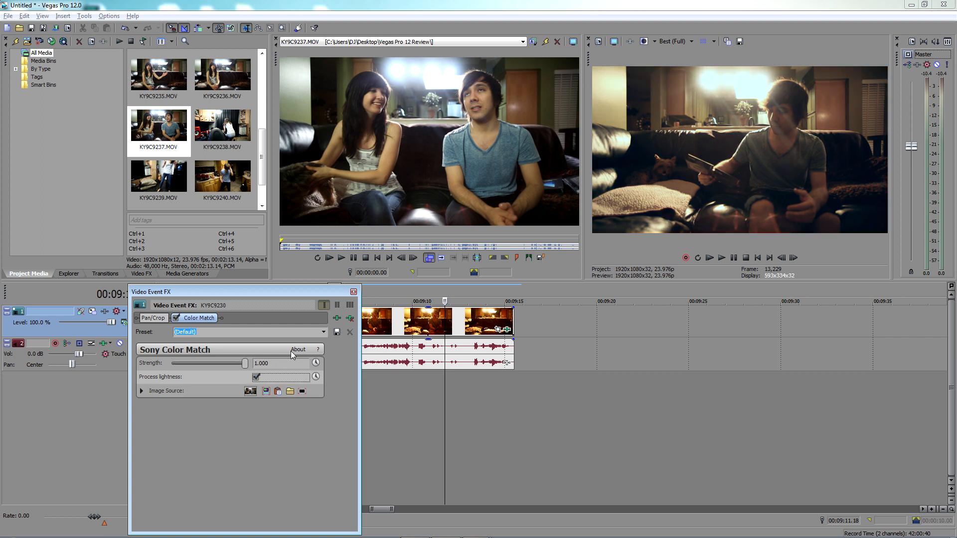
{"action": "left_click", "coordinate": [257, 376]}
{"action": "left_click", "coordinate": [258, 376]}
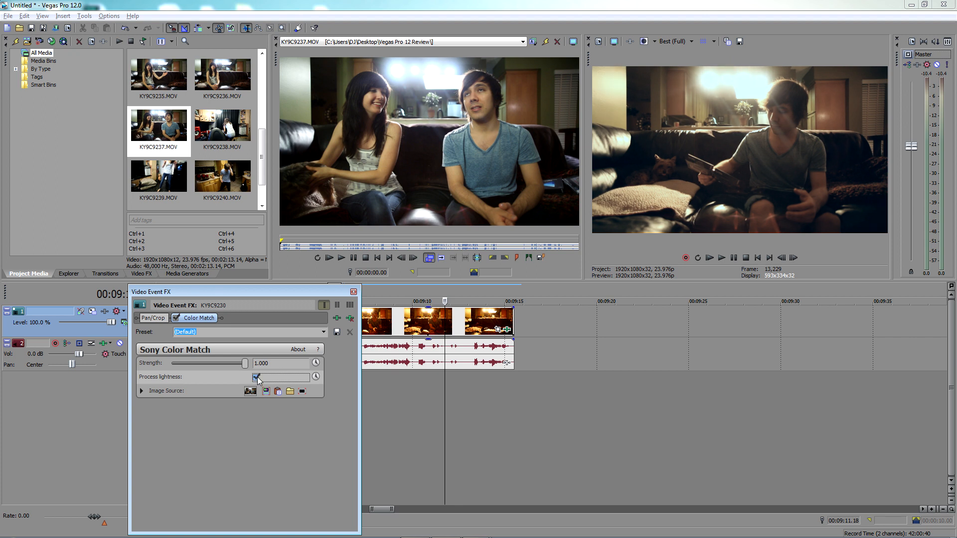
Expand the Image Source preview to inspect the matched frame, and close the Color Match settings
{"action": "left_click", "coordinate": [142, 392]}
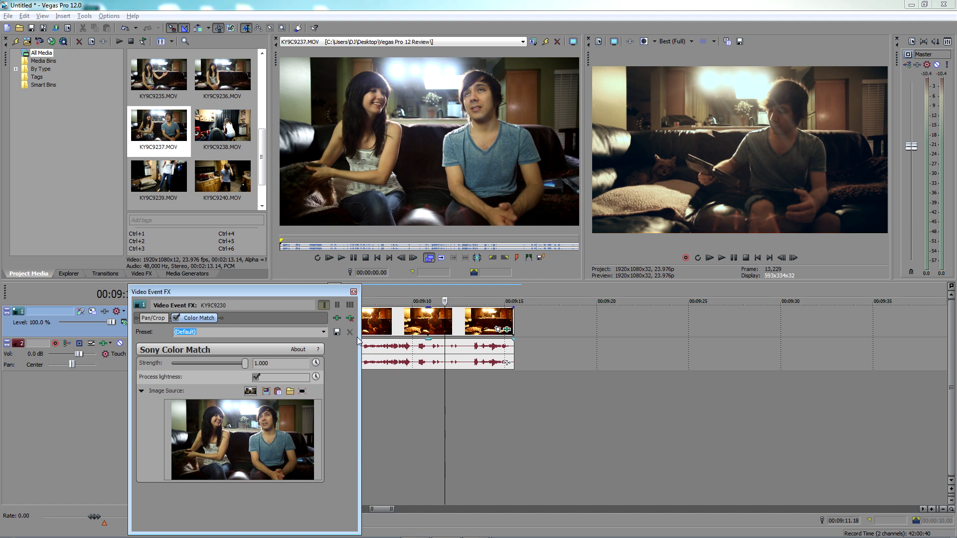
{"action": "left_click_drag", "start_coordinate": [341, 295], "coordinate": [339, 263]}
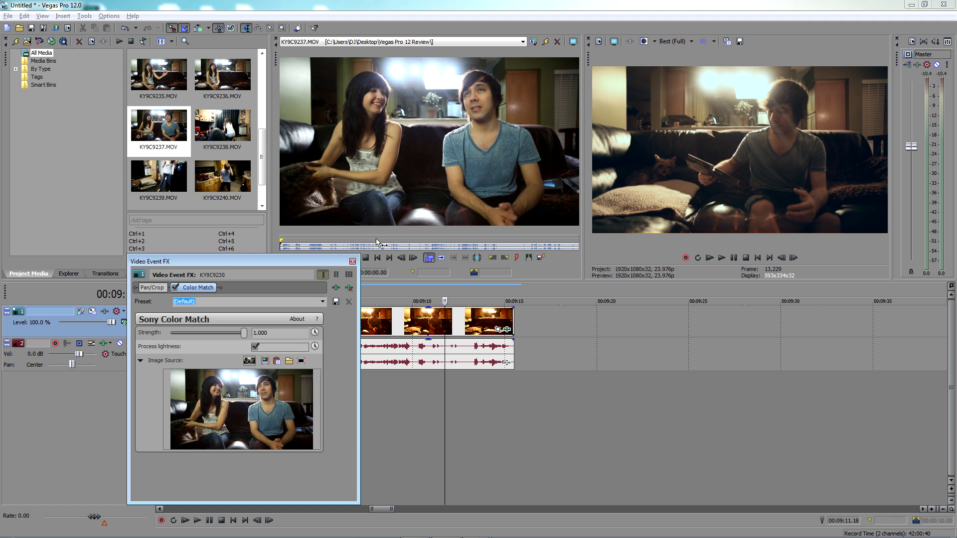
{"action": "left_click", "coordinate": [352, 261]}
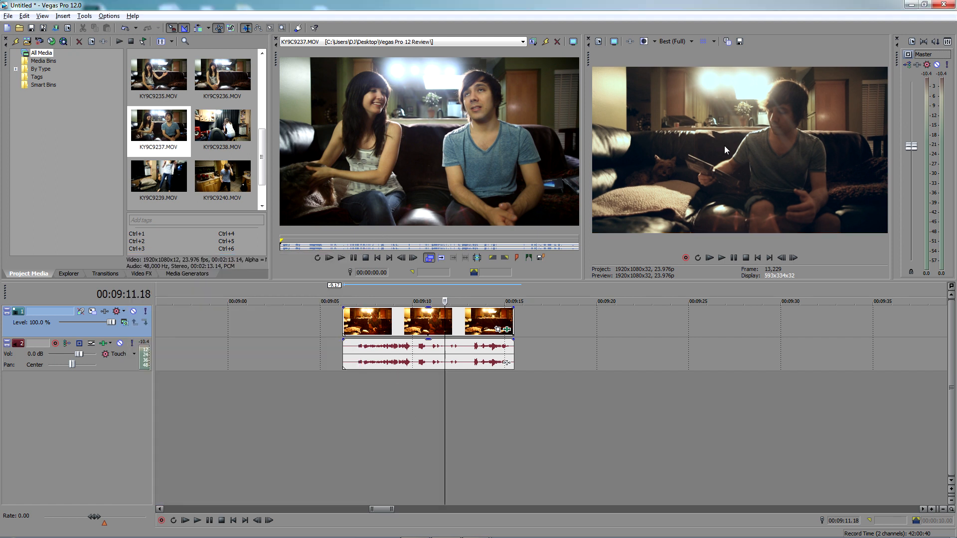
Add the Sony LAB Adjust effect to the KY9C9230 video event and move its settings window clear of the clip
{"action": "left_click", "coordinate": [420, 376]}
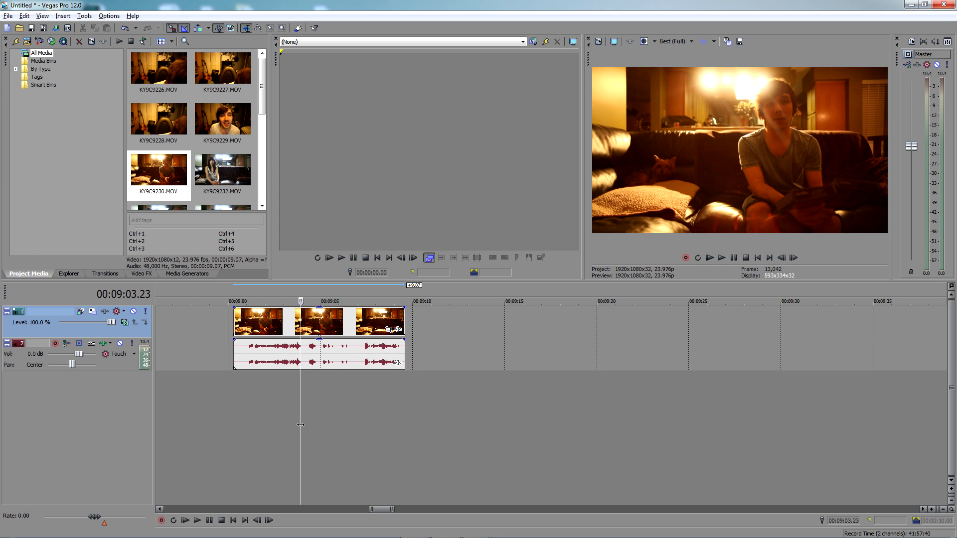
{"action": "left_click", "coordinate": [398, 329]}
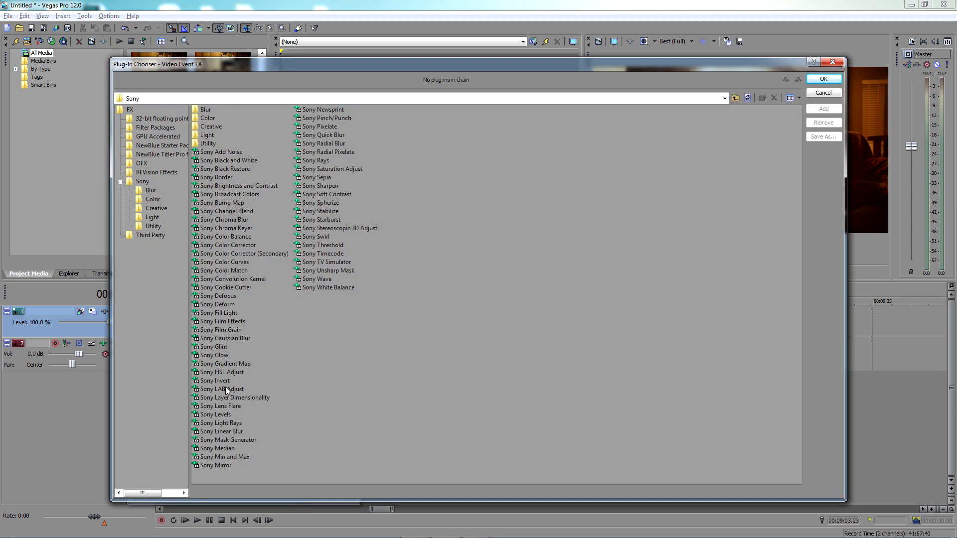
{"action": "left_click", "coordinate": [227, 390]}
{"action": "double_click", "coordinate": [226, 390]}
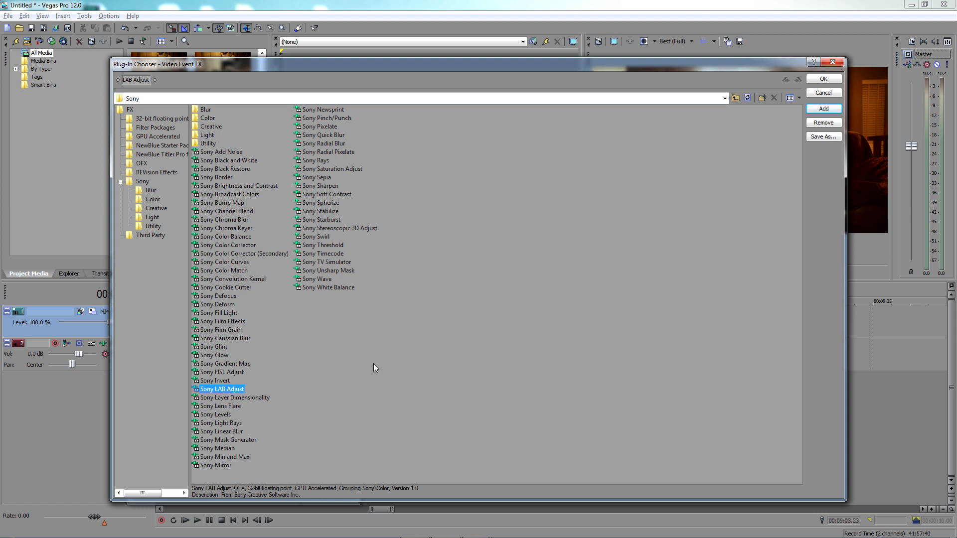
{"action": "left_click", "coordinate": [811, 80]}
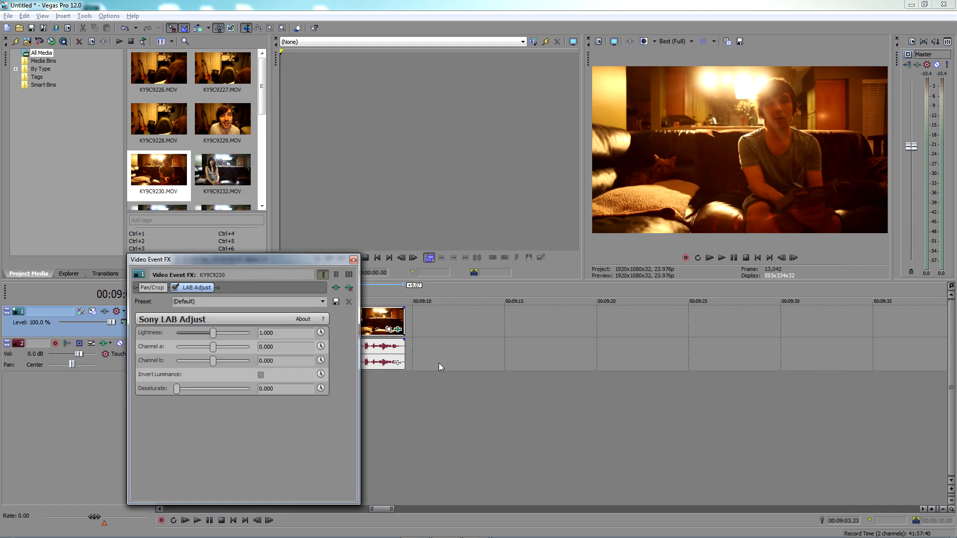
{"action": "left_click_drag", "start_coordinate": [293, 262], "coordinate": [591, 260]}
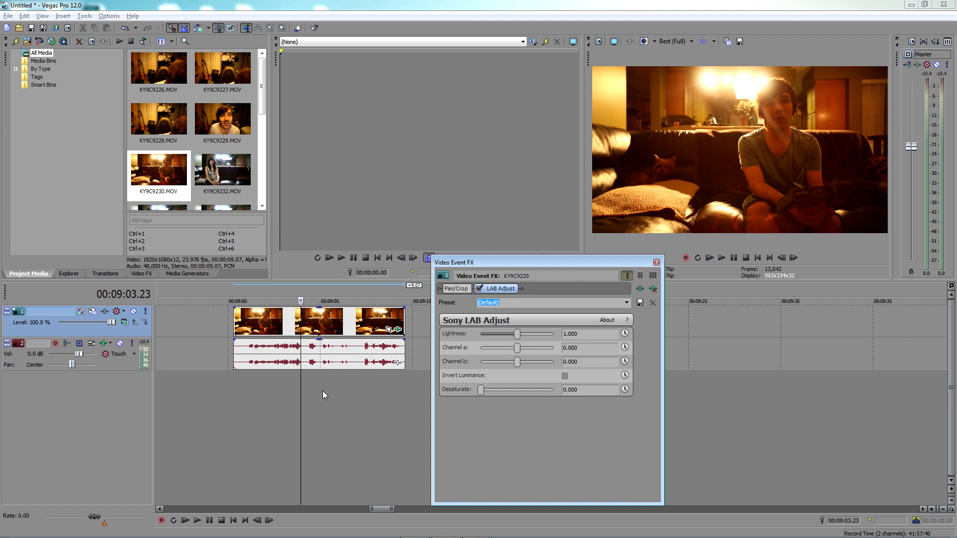
{"action": "left_click_drag", "start_coordinate": [530, 261], "coordinate": [510, 252]}
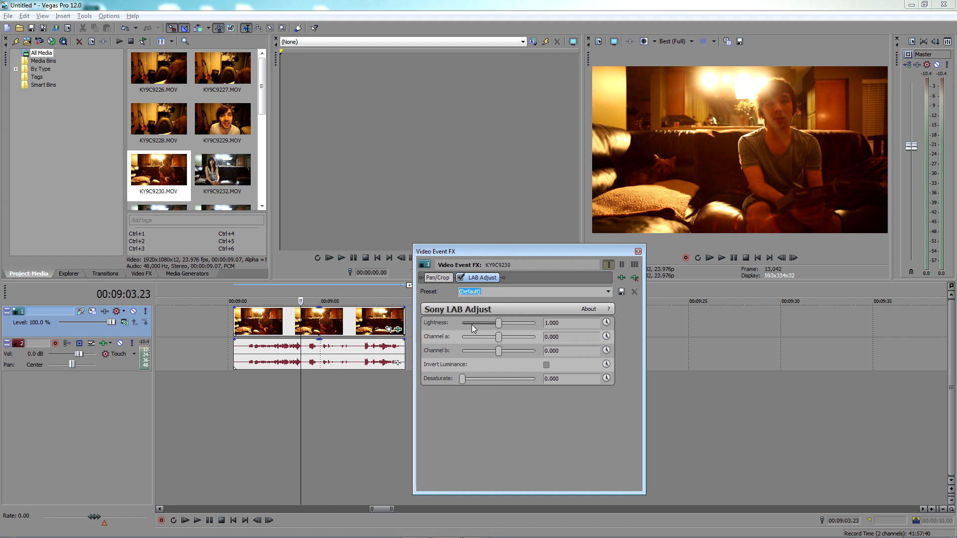
Try Lightness 0.844, Channel a -0.211 and Channel b -0.102, toggle Invert Luminance on and off, and vary Desaturate
{"action": "left_click_drag", "start_coordinate": [497, 324], "coordinate": [494, 351]}
{"action": "left_click", "coordinate": [546, 364]}
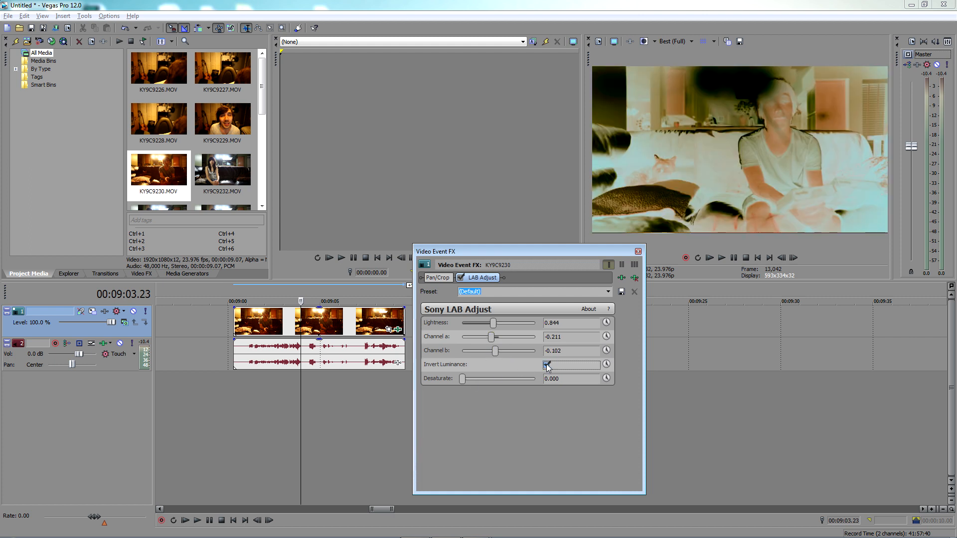
{"action": "left_click", "coordinate": [545, 364]}
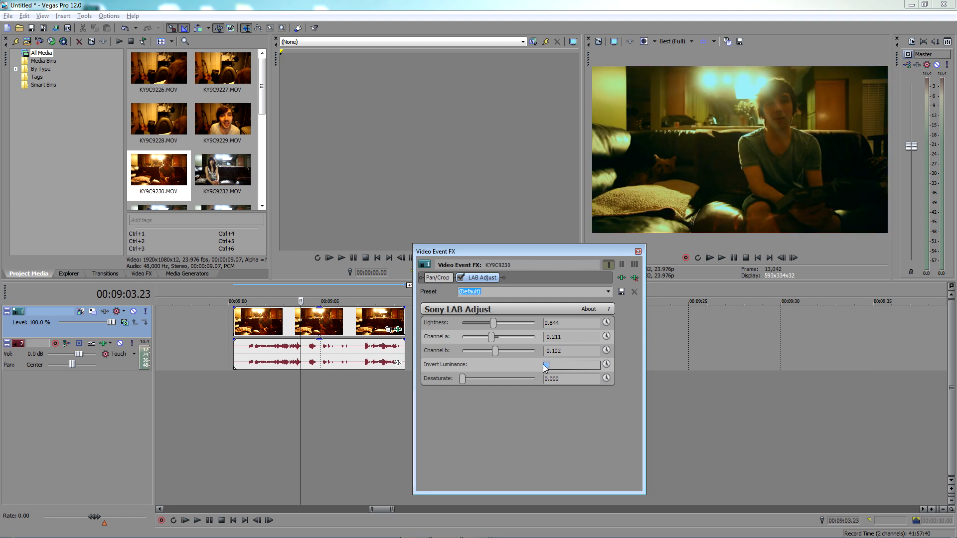
{"action": "left_click_drag", "start_coordinate": [462, 379], "coordinate": [513, 366]}
Try the LAB Adjust presets, including Lighter, More Green, Desaturate and Invert Luminosity, and return to the (Default) preset
{"action": "left_click", "coordinate": [609, 292]}
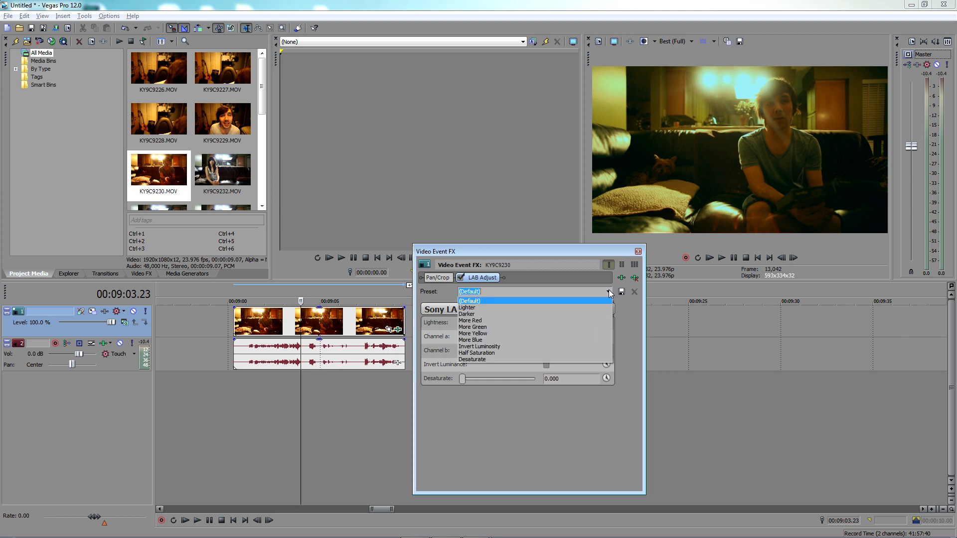
{"action": "left_click", "coordinate": [508, 307]}
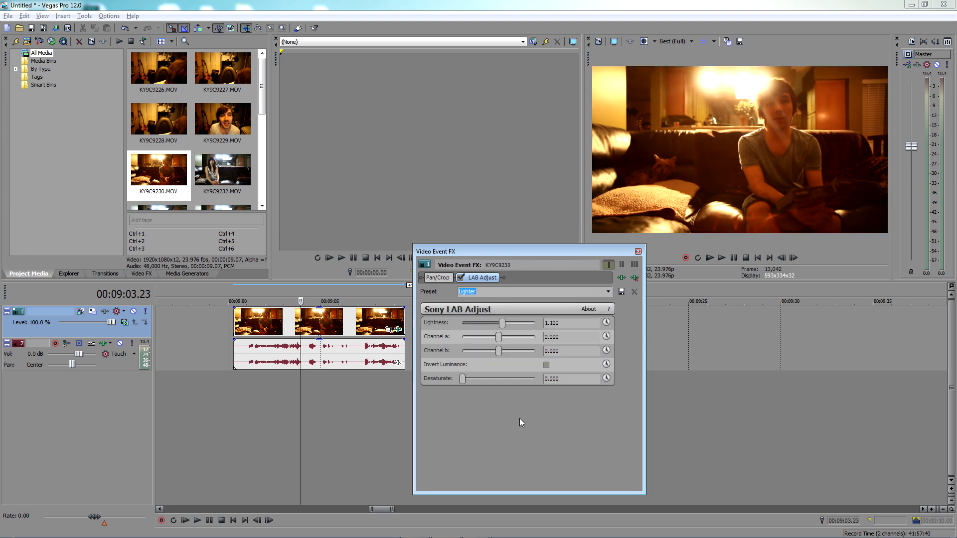
{"action": "key", "text": "Down"}
{"action": "key", "text": "Down"}
{"action": "key", "text": "Down"}
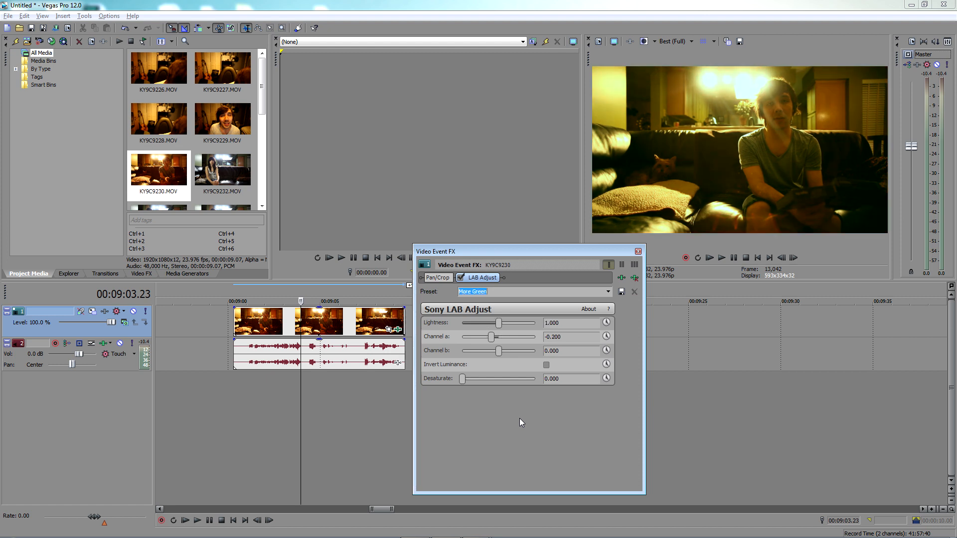
{"action": "key", "text": "Down"}
{"action": "key", "text": "Down"}
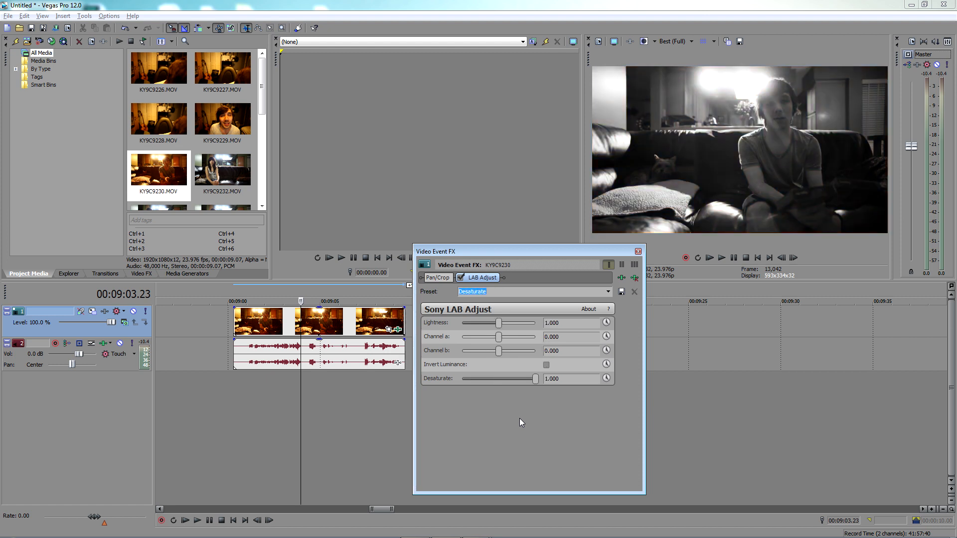
{"action": "key", "text": "Down"}
{"action": "key", "text": "Down"}
{"action": "key", "text": "Down"}
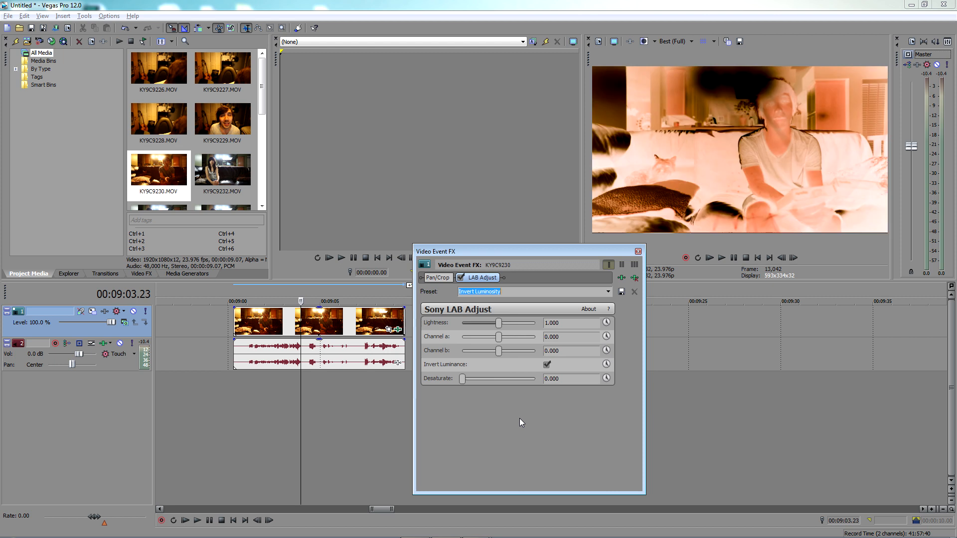
{"action": "key", "text": "Up"}
{"action": "key", "text": "Up"}
{"action": "key", "text": "Up"}
{"action": "key", "text": "Up"}
{"action": "key", "text": "Up"}
{"action": "key", "text": "Up"}
{"action": "key", "text": "Up"}
{"action": "key", "text": "Up"}
{"action": "key", "text": "Up"}
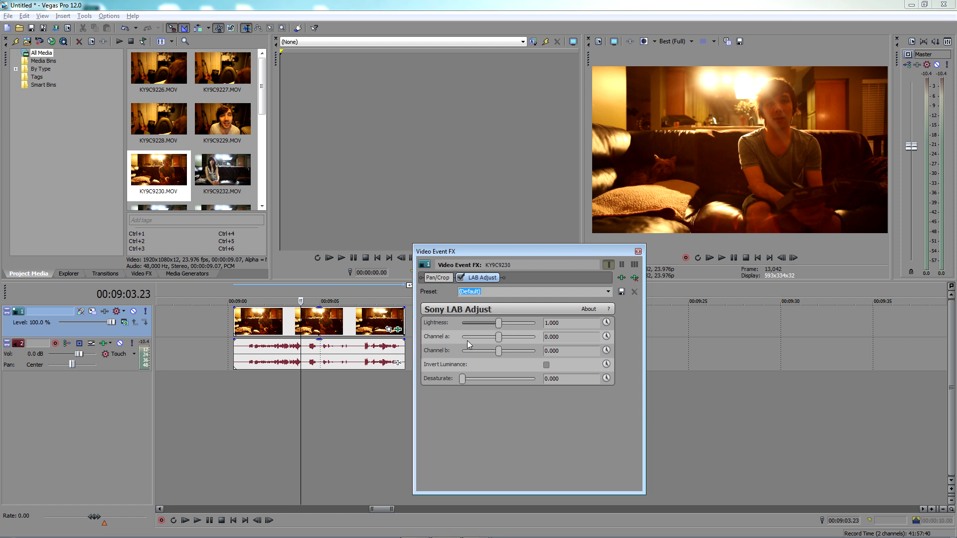
Try turning on keyframe animation for the LAB Adjust Lightness parameter and switch it off again
{"action": "left_click", "coordinate": [607, 323]}
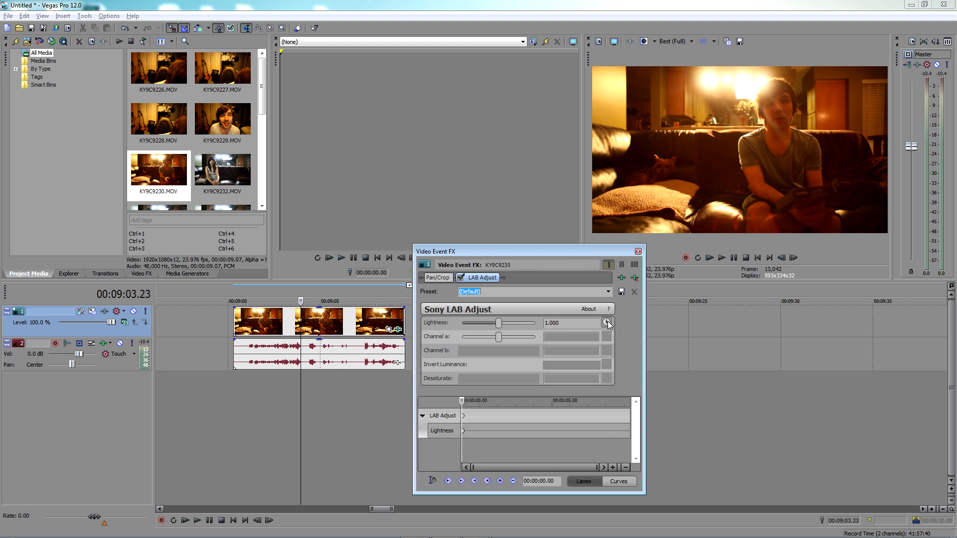
{"action": "left_click", "coordinate": [606, 323]}
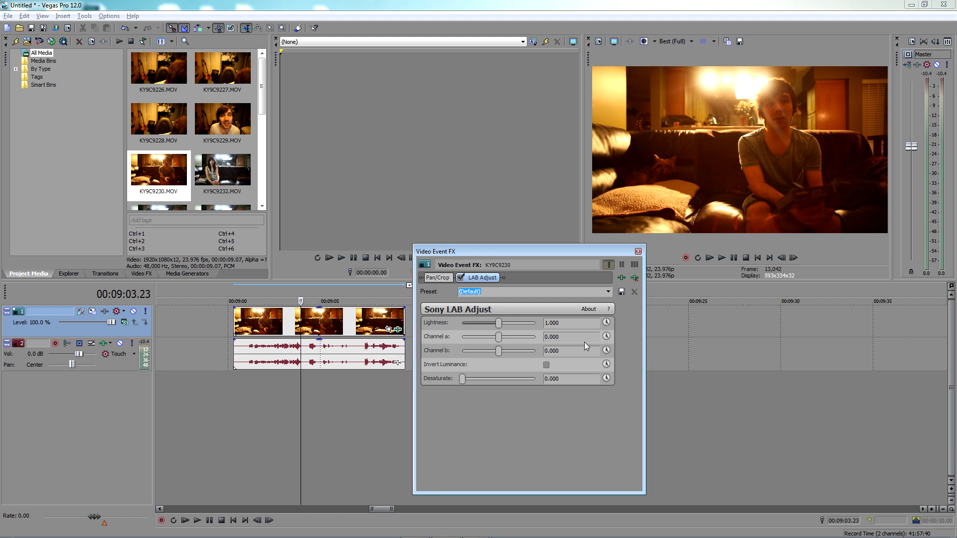
{"action": "left_click", "coordinate": [606, 323]}
{"action": "left_click", "coordinate": [607, 323]}
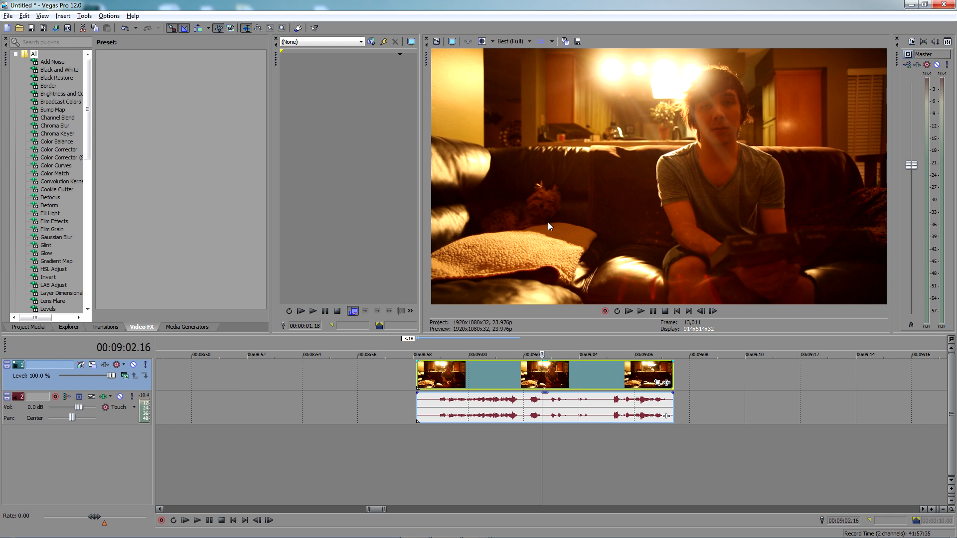
Open Event Pan/Crop for the KY9C9230 event, enable Mask, and draw an oval mask around the man's face
{"action": "left_click", "coordinate": [658, 382]}
{"action": "left_click_drag", "start_coordinate": [82, 116], "coordinate": [157, 100]}
{"action": "left_click", "coordinate": [98, 312]}
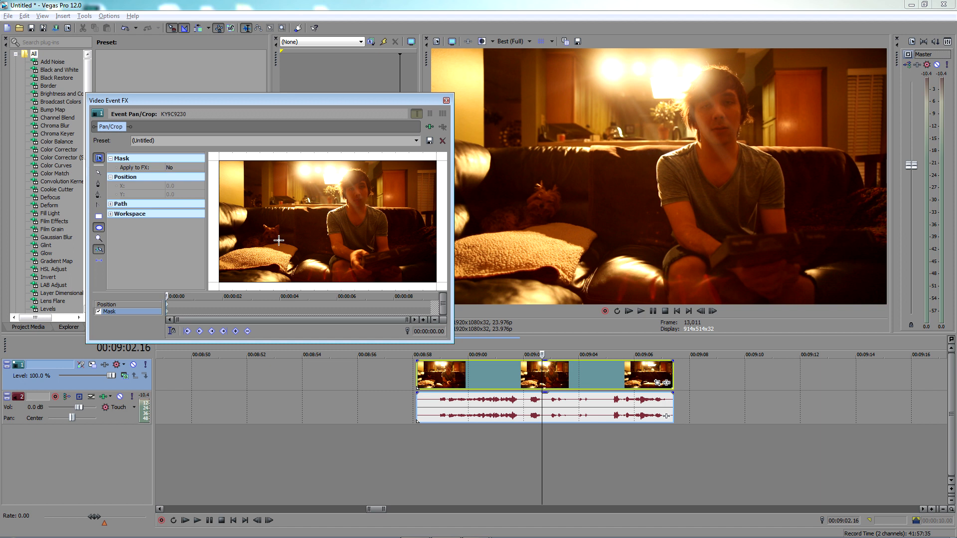
{"action": "mouse_move", "coordinate": [345, 174]}
{"action": "left_mouse_down"}
{"action": "mouse_move", "coordinate": [375, 213]}
{"action": "mouse_move", "coordinate": [360, 194]}
{"action": "left_mouse_up"}
Add the Sony Gaussian Blur effect to the event and set the mask's Apply to FX option to Yes
{"action": "left_click", "coordinate": [429, 127]}
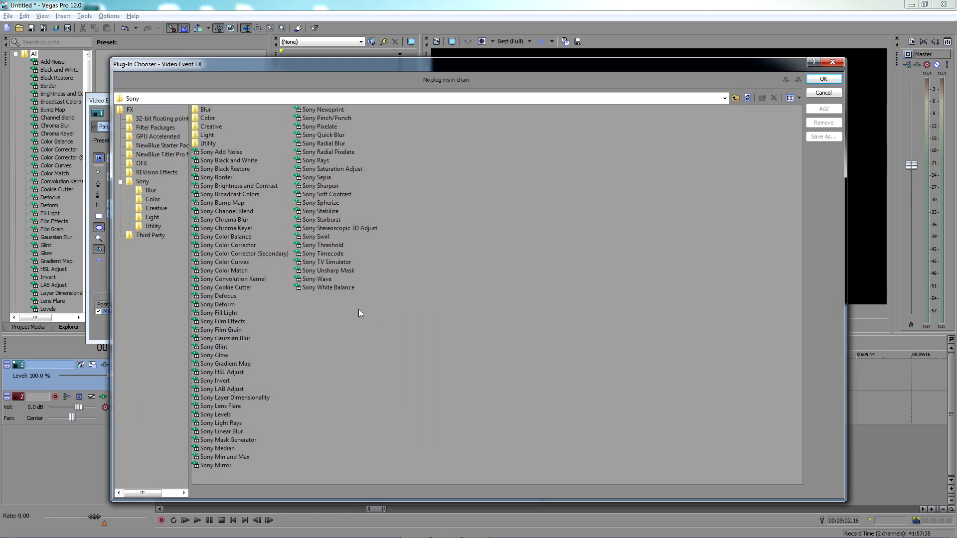
{"action": "left_click", "coordinate": [827, 78]}
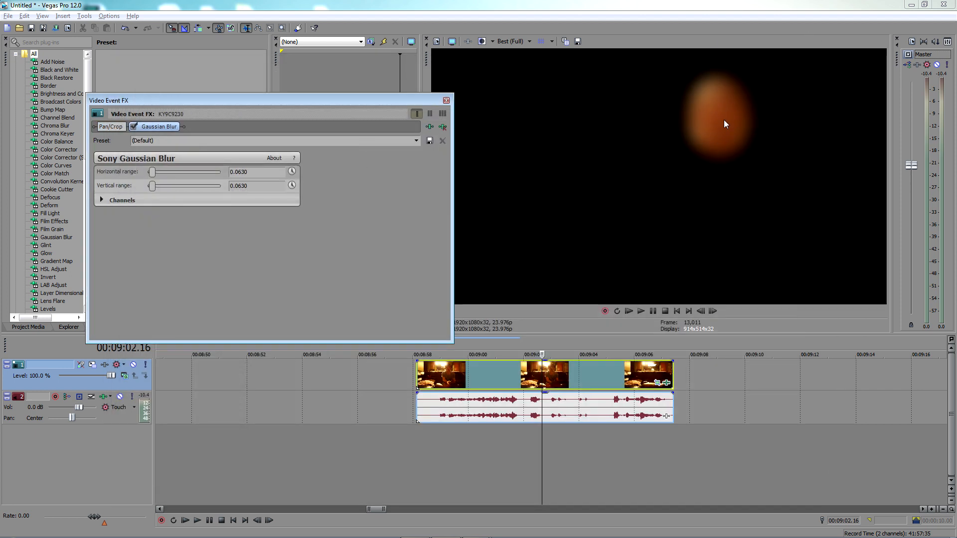
{"action": "left_click", "coordinate": [116, 128]}
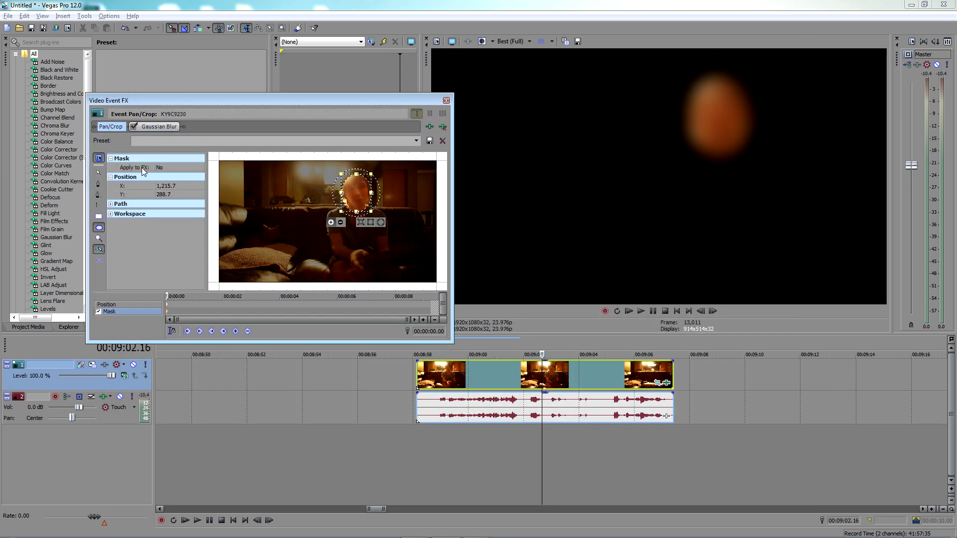
{"action": "left_click", "coordinate": [165, 169]}
{"action": "left_click", "coordinate": [163, 174]}
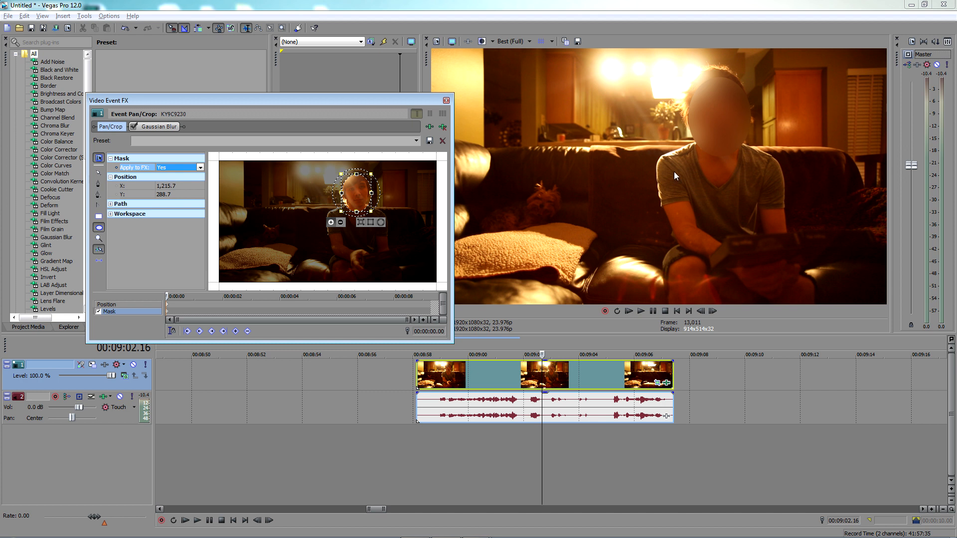
Feather the face mask, trying the first two feather types and switching to outward feathering with an increased amount
{"action": "left_click", "coordinate": [360, 223]}
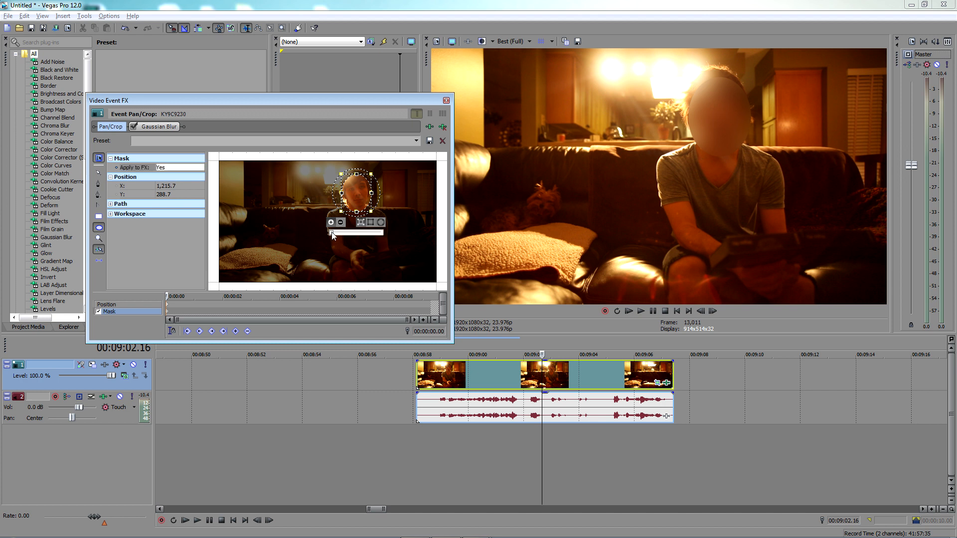
{"action": "left_click_drag", "start_coordinate": [332, 234], "coordinate": [336, 233]}
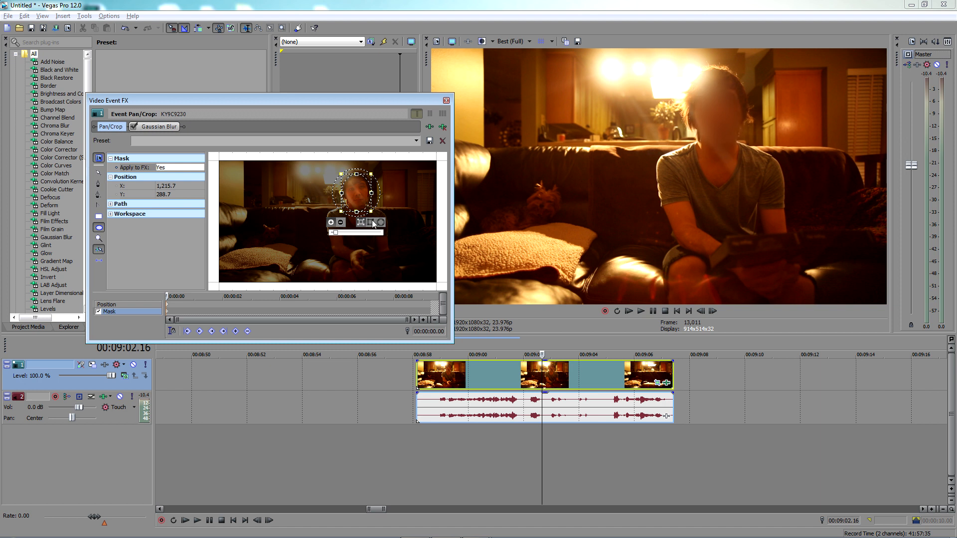
{"action": "left_click", "coordinate": [371, 223]}
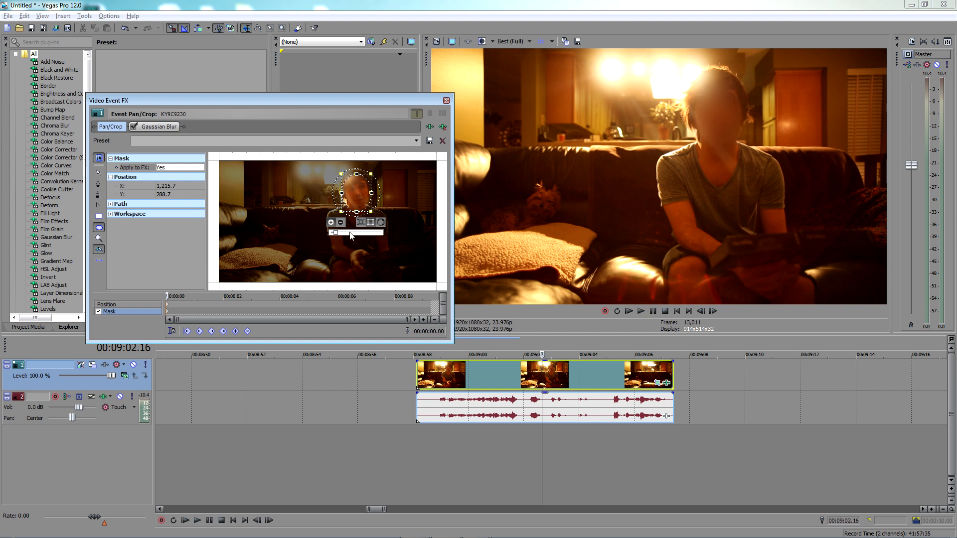
{"action": "left_click_drag", "start_coordinate": [338, 234], "coordinate": [348, 233]}
{"action": "left_click", "coordinate": [381, 224]}
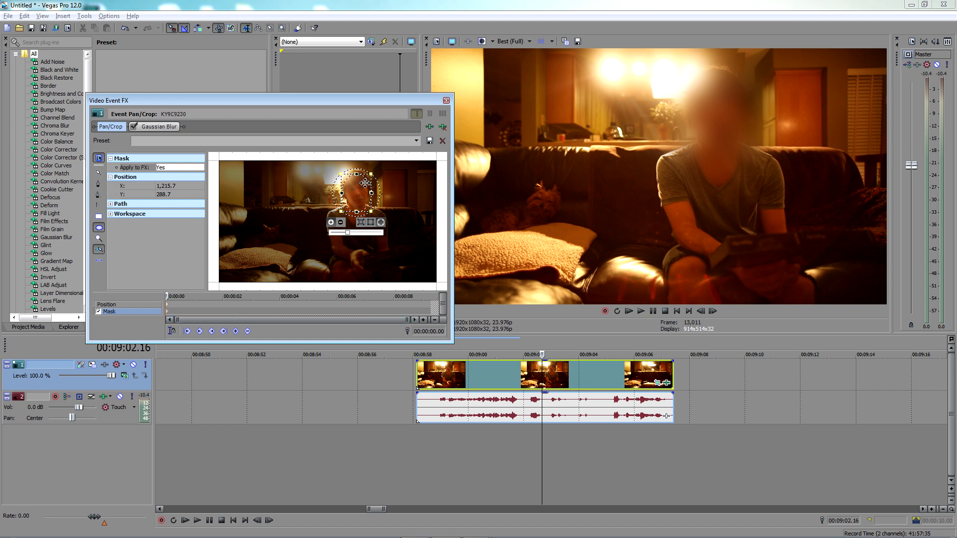
Reposition the oval mask over the sofa and pillow at about X 446.3, Y 645.3, and switch it to negative mode
{"action": "left_click_drag", "start_coordinate": [359, 199], "coordinate": [277, 236]}
{"action": "left_click", "coordinate": [163, 195]}
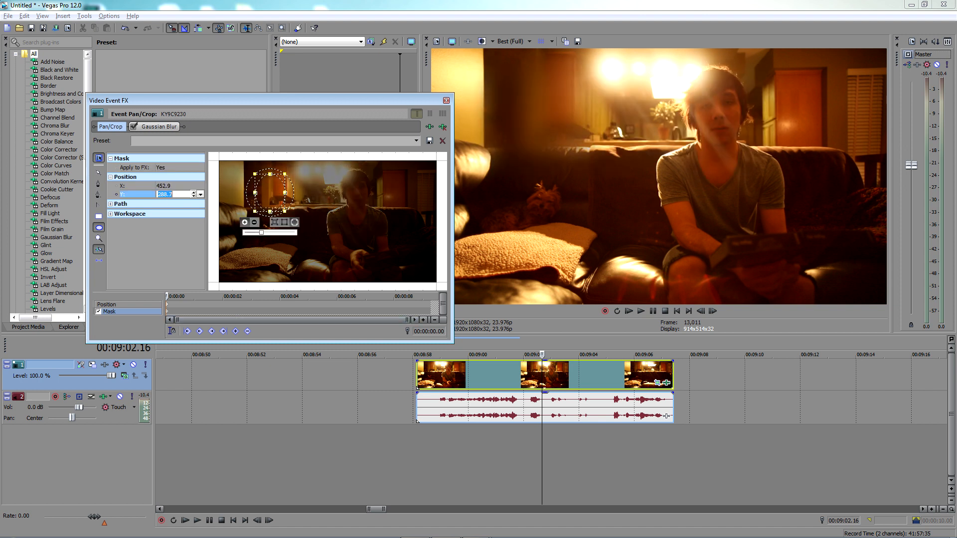
{"action": "left_click", "coordinate": [201, 195]}
{"action": "left_click_drag", "start_coordinate": [177, 203], "coordinate": [183, 206]}
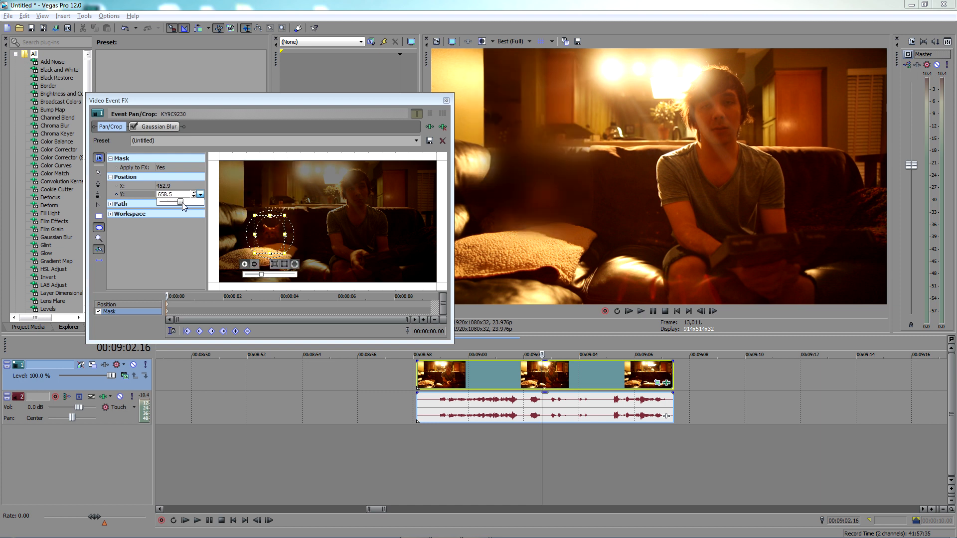
{"action": "left_click", "coordinate": [255, 265]}
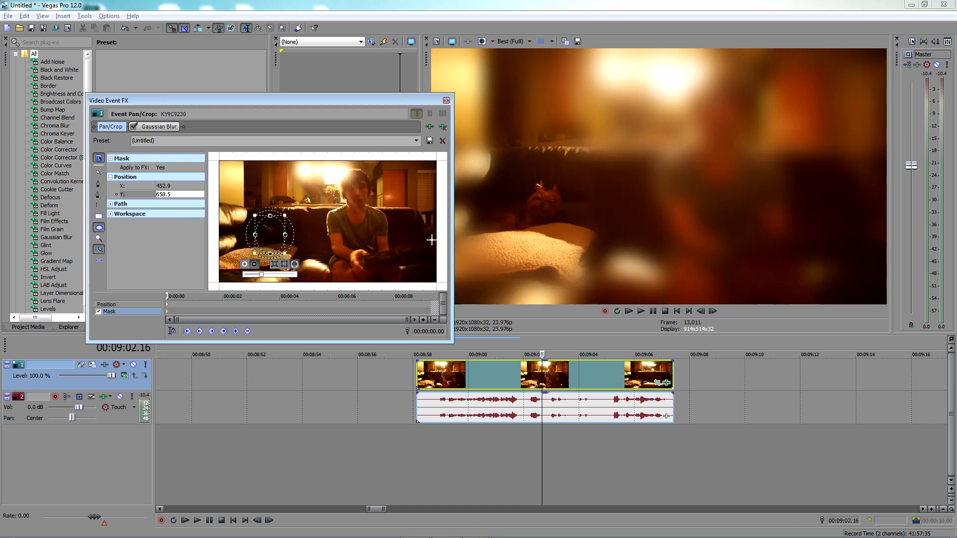
{"action": "left_click_drag", "start_coordinate": [285, 253], "coordinate": [283, 250]}
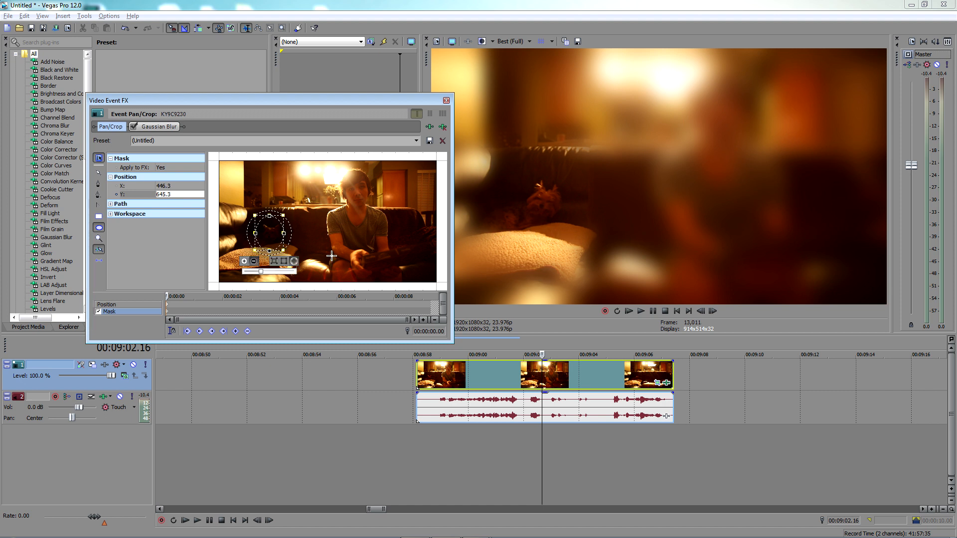
Lower the negative mask's feather amount, switch it to the second feather type, and readjust the amount slightly upward
{"action": "left_click_drag", "start_coordinate": [260, 272], "coordinate": [247, 274]}
{"action": "left_click", "coordinate": [284, 261]}
{"action": "left_click_drag", "start_coordinate": [249, 272], "coordinate": [253, 272]}
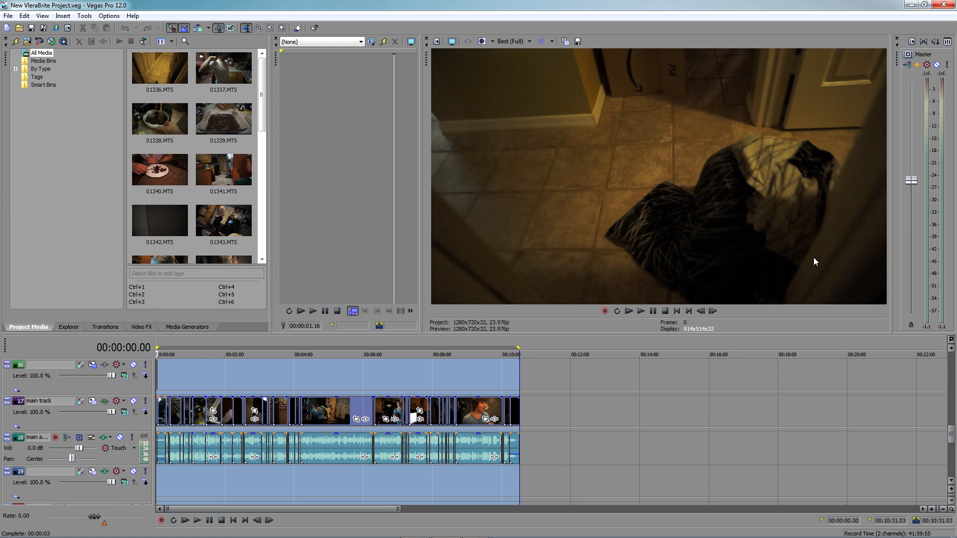
Enlarge the timeline area and preview New VleraBrite Project at several points from beginning to end
{"action": "left_click_drag", "start_coordinate": [435, 340], "coordinate": [425, 267]}
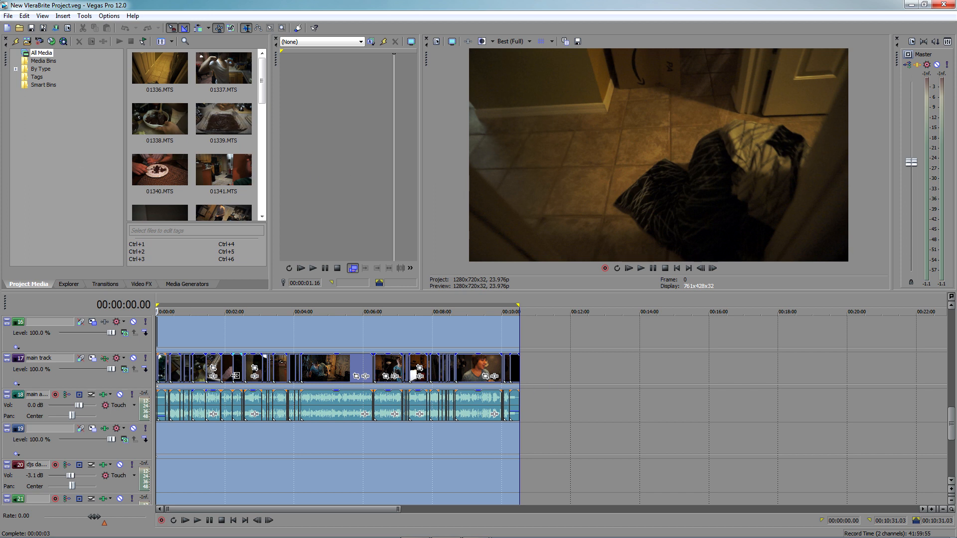
{"action": "left_click", "coordinate": [207, 330]}
{"action": "left_click", "coordinate": [261, 330]}
{"action": "left_click", "coordinate": [344, 329]}
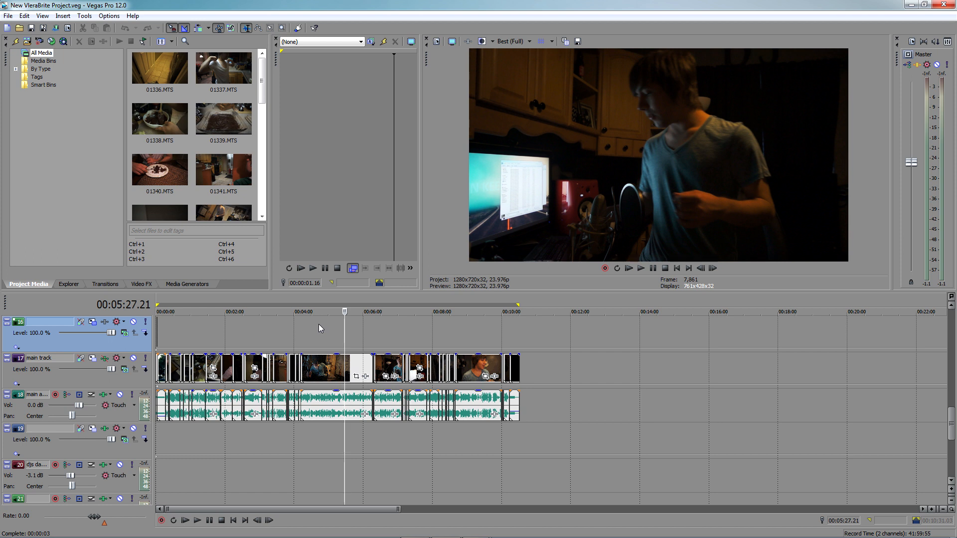
{"action": "left_click", "coordinate": [515, 331]}
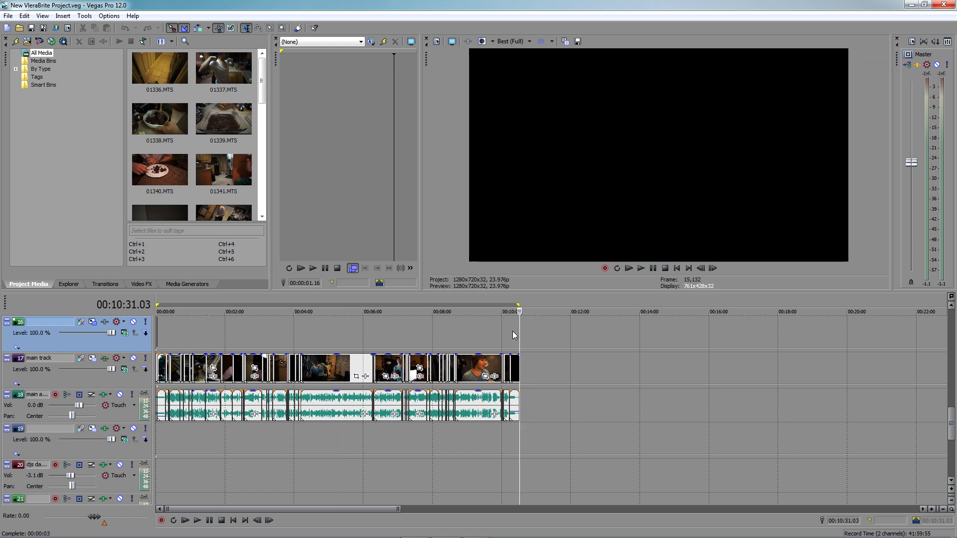
{"action": "left_click", "coordinate": [509, 330]}
{"action": "left_click", "coordinate": [215, 326]}
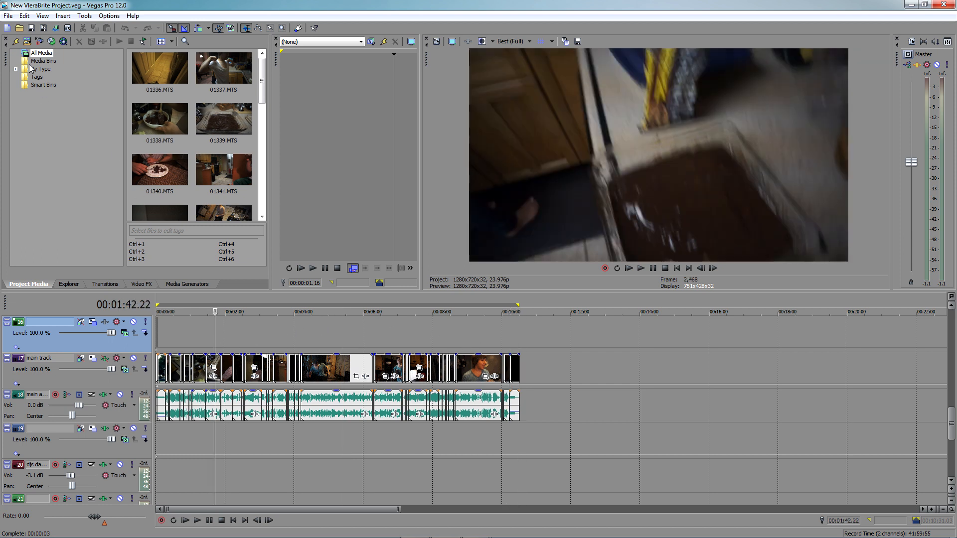
{"action": "left_click", "coordinate": [192, 324]}
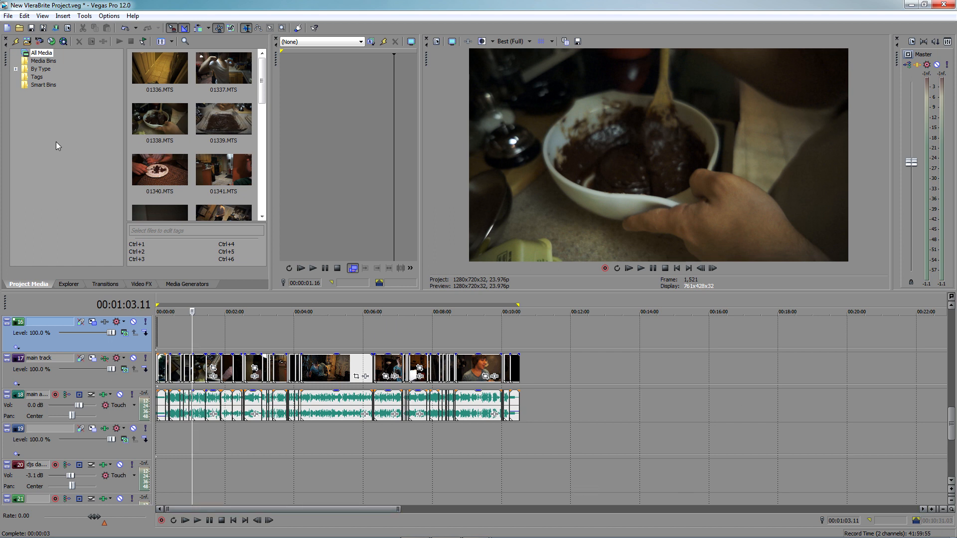
Start exporting the project as a Premiere/After Effects (*.prproj) file, with the Desktop as the save location
{"action": "left_click", "coordinate": [9, 16]}
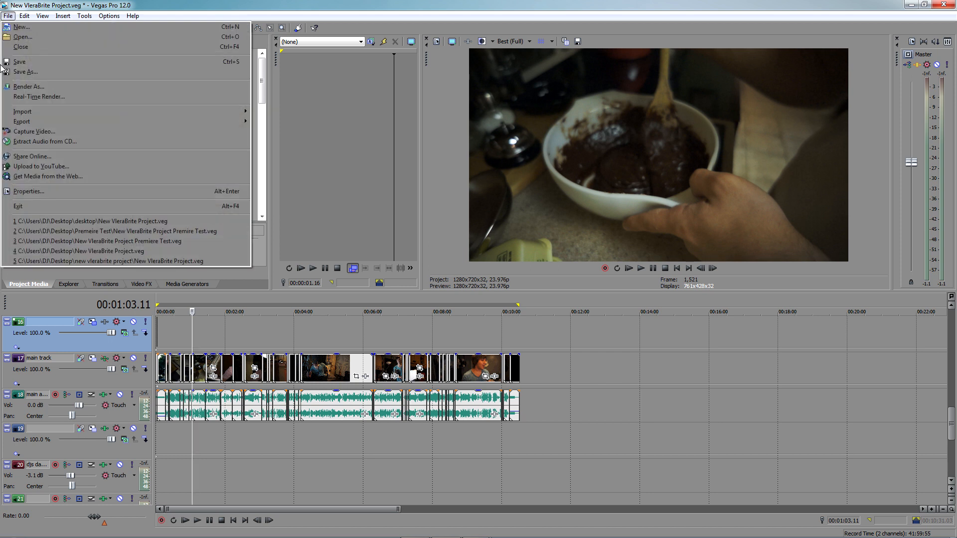
{"action": "mouse_move", "coordinate": [216, 122]}
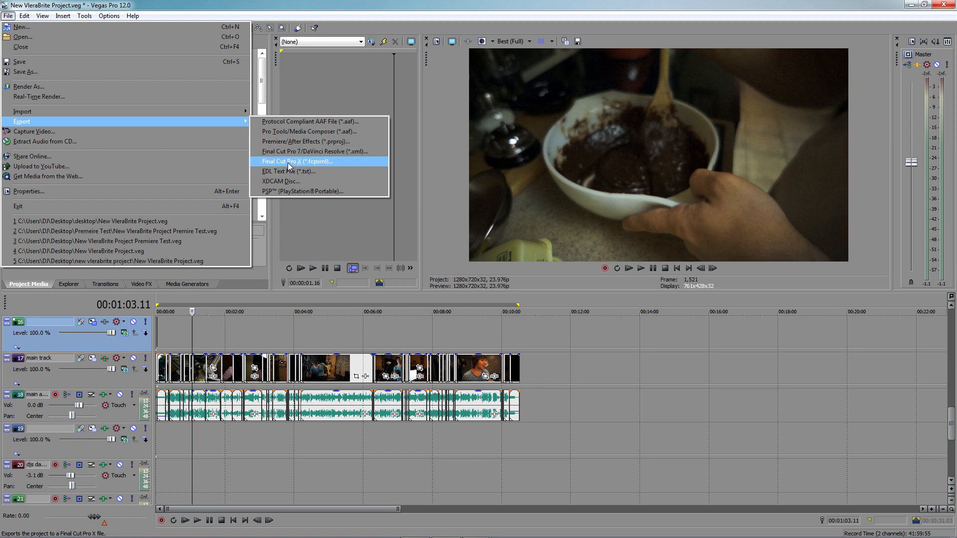
{"action": "left_click", "coordinate": [310, 140]}
{"action": "left_click", "coordinate": [364, 186]}
Create a new folder named Vegas to Premiere Test on the Desktop for the export
{"action": "right_click", "coordinate": [399, 266]}
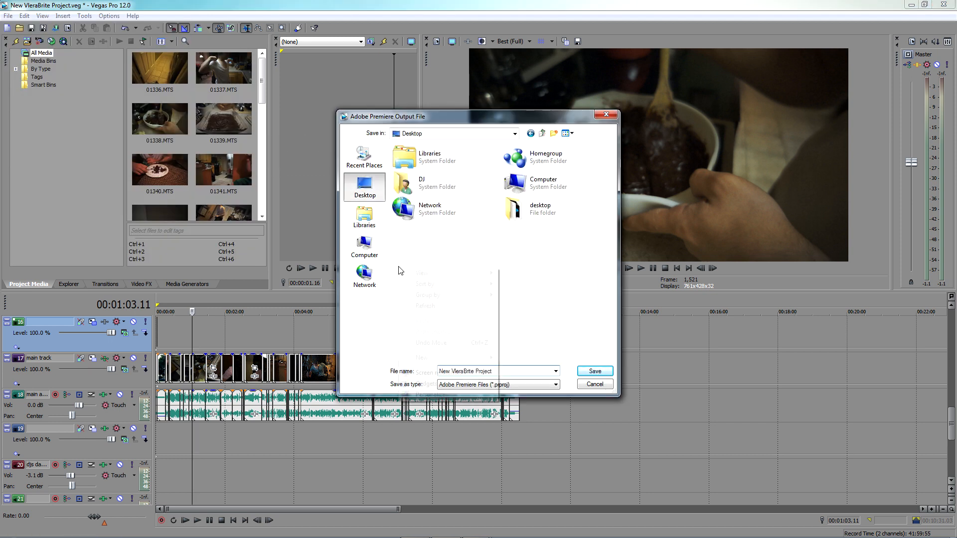
{"action": "mouse_move", "coordinate": [481, 357]}
{"action": "left_click", "coordinate": [514, 357]}
{"action": "key", "text": "BackSpace"}
{"action": "type", "text": "Vegas "}
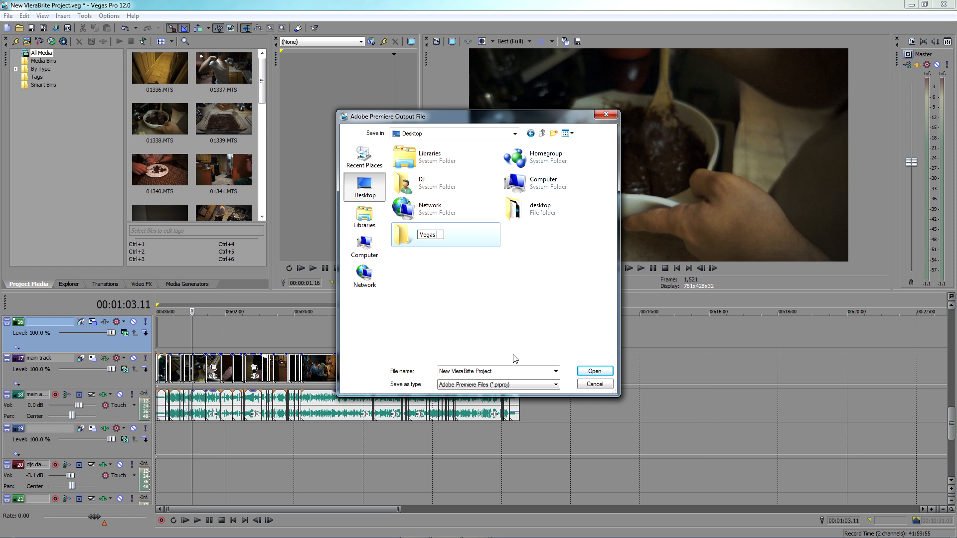
{"action": "type", "text": "to Premiere Test"}
{"action": "key", "text": "Return"}
Save New VleraBrite Project as an Adobe Premiere file in the Vegas to Premiere Test folder
{"action": "left_click", "coordinate": [595, 372]}
{"action": "left_click", "coordinate": [595, 372]}
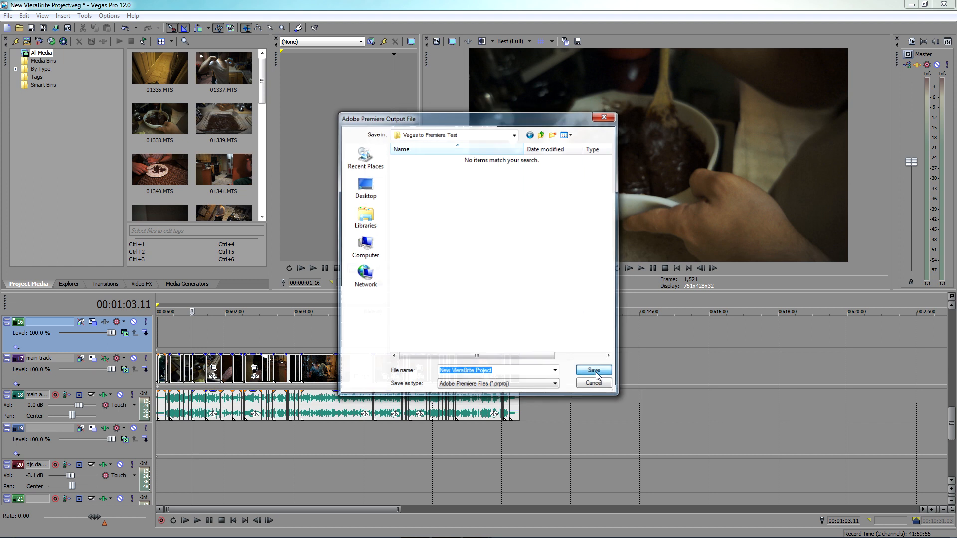
{"action": "left_click", "coordinate": [467, 310]}
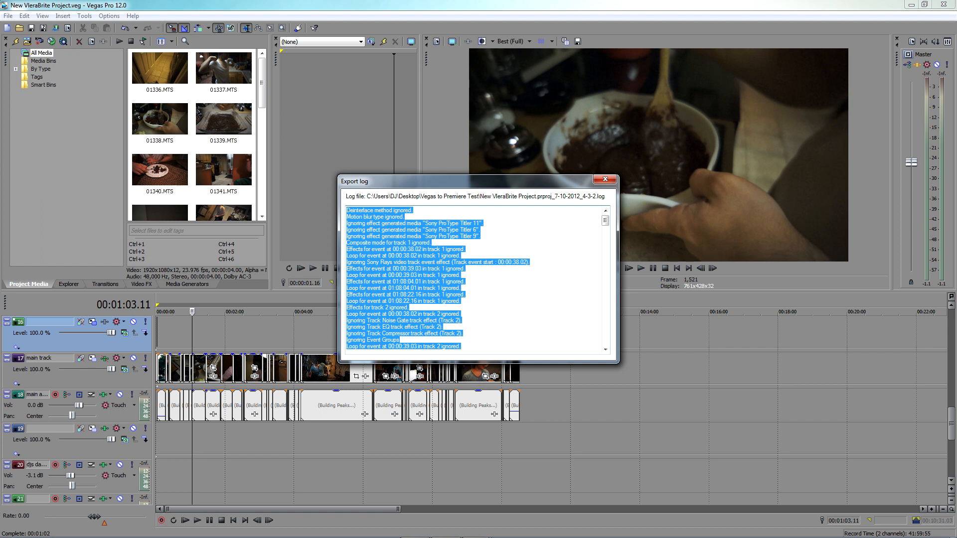
Look through the export log from start to end for ignored items, and close it
{"action": "left_click_drag", "start_coordinate": [606, 225], "coordinate": [606, 357]}
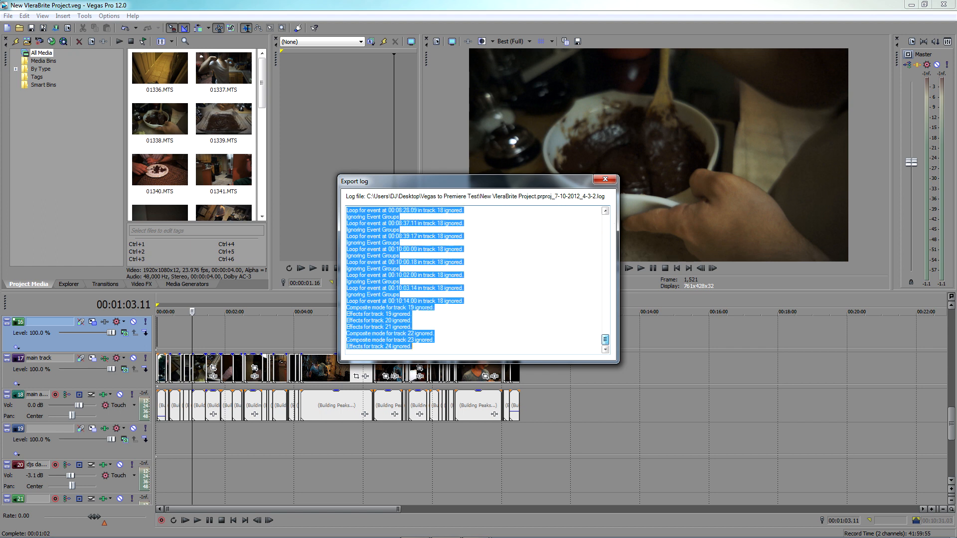
{"action": "left_click", "coordinate": [528, 314]}
{"action": "left_click_drag", "start_coordinate": [605, 341], "coordinate": [606, 180]}
{"action": "left_click", "coordinate": [606, 180]}
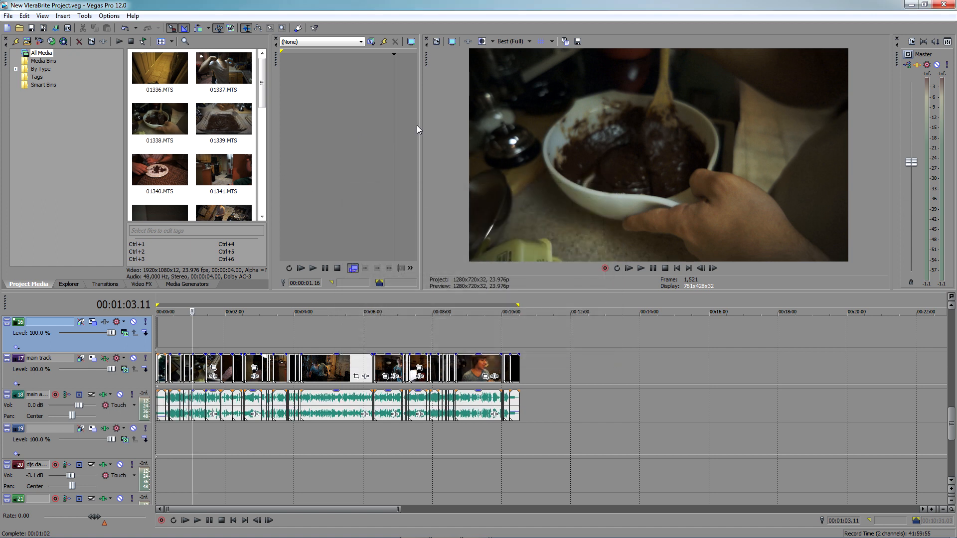
Minimize Vegas Pro, open the Vegas to Premiere Test folder on the desktop, and open the exported New VleraBrite Project in Premiere Pro
{"action": "left_click", "coordinate": [910, 4]}
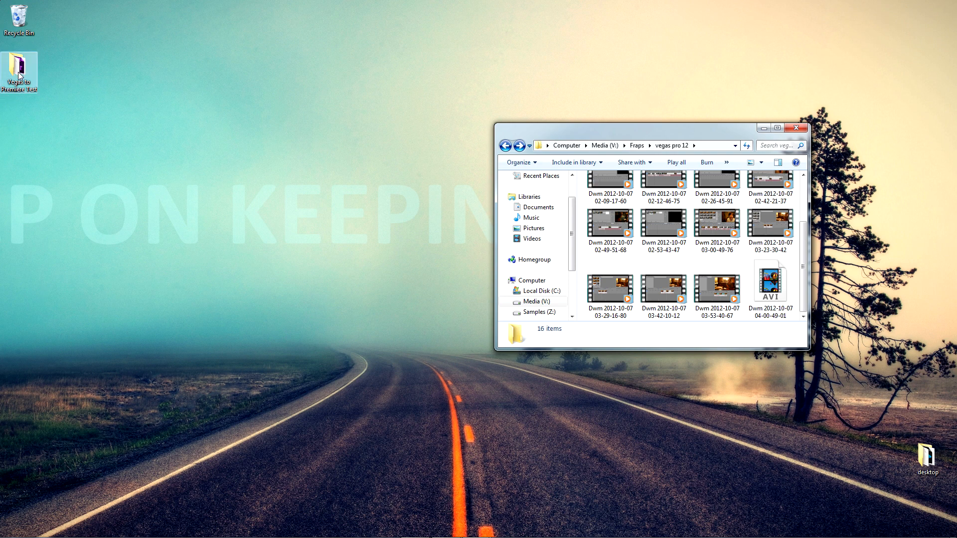
{"action": "double_click", "coordinate": [19, 75]}
{"action": "left_click", "coordinate": [790, 140]}
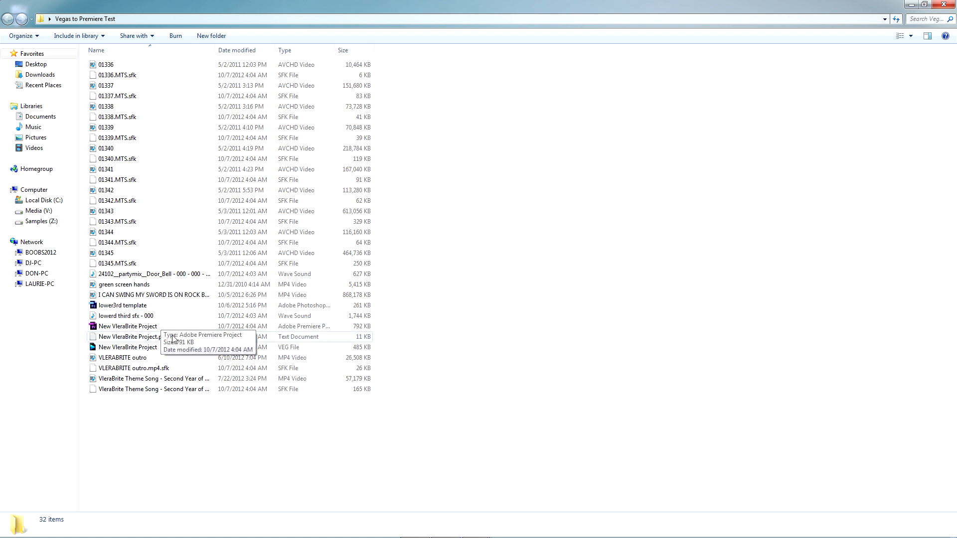
{"action": "left_click", "coordinate": [115, 327]}
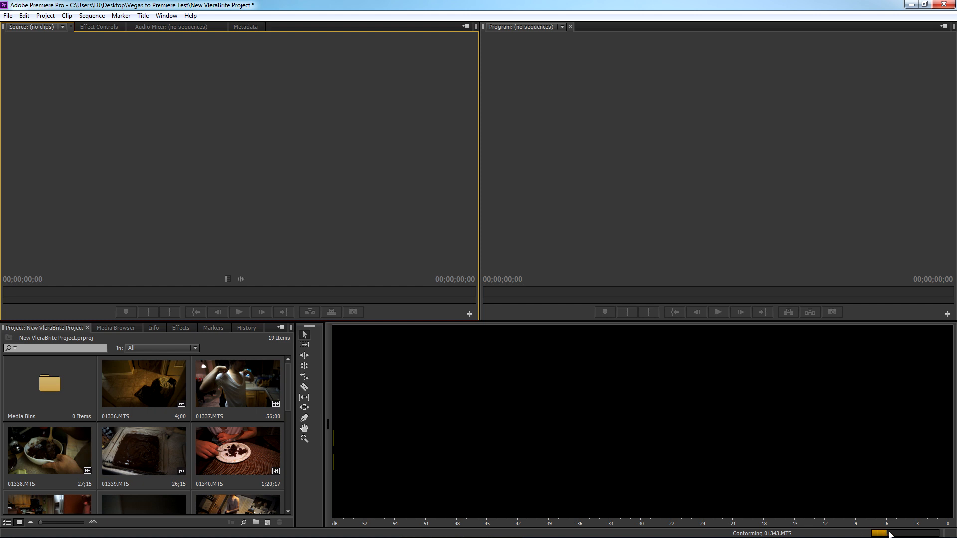
Open Sequence 1 from the project's items and scrub through its opening clips to 00;00;25;09
{"action": "left_click_drag", "start_coordinate": [289, 372], "coordinate": [286, 500]}
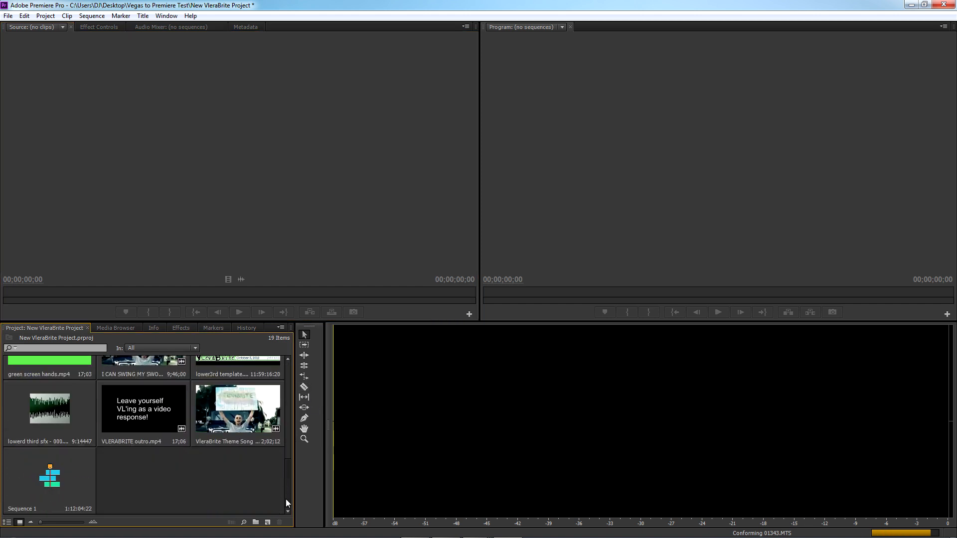
{"action": "double_click", "coordinate": [55, 480]}
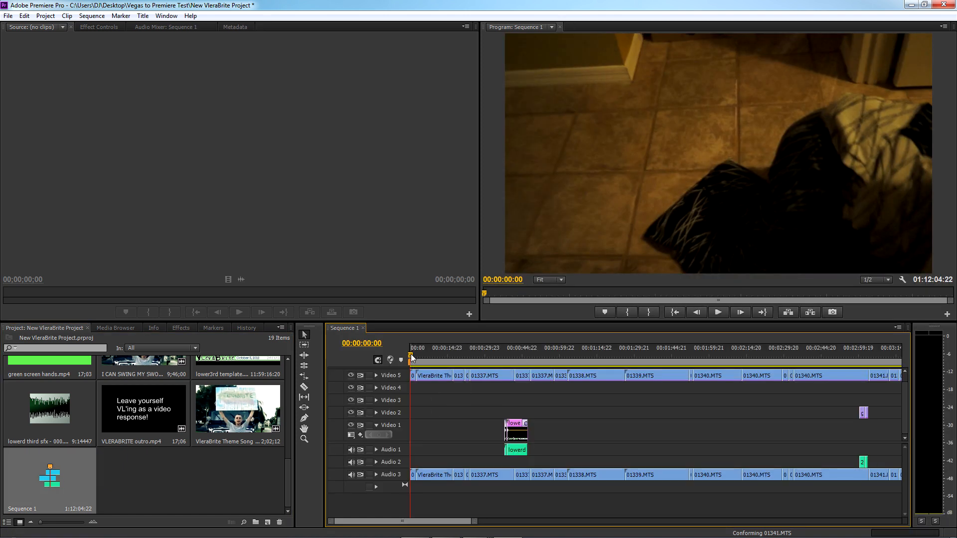
{"action": "left_click", "coordinate": [451, 351]}
{"action": "left_click_drag", "start_coordinate": [451, 349], "coordinate": [465, 467]}
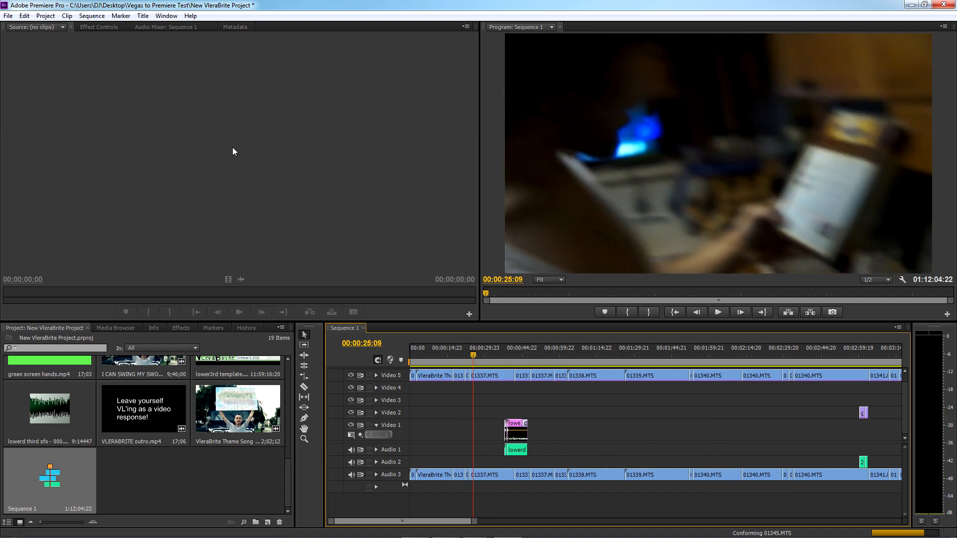
Close Premiere Pro without saving changes to the project and switch back to Vegas Pro
{"action": "left_click", "coordinate": [944, 5]}
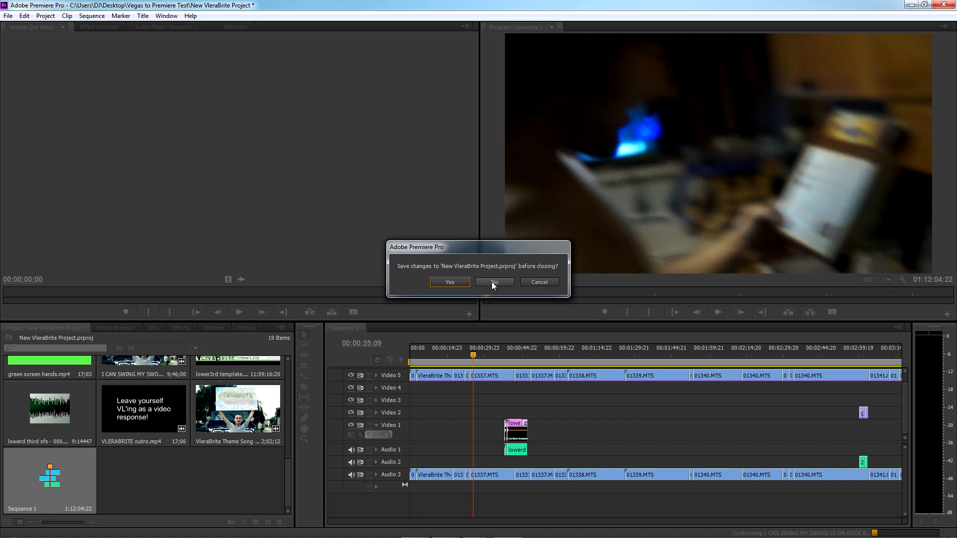
{"action": "left_click", "coordinate": [493, 282]}
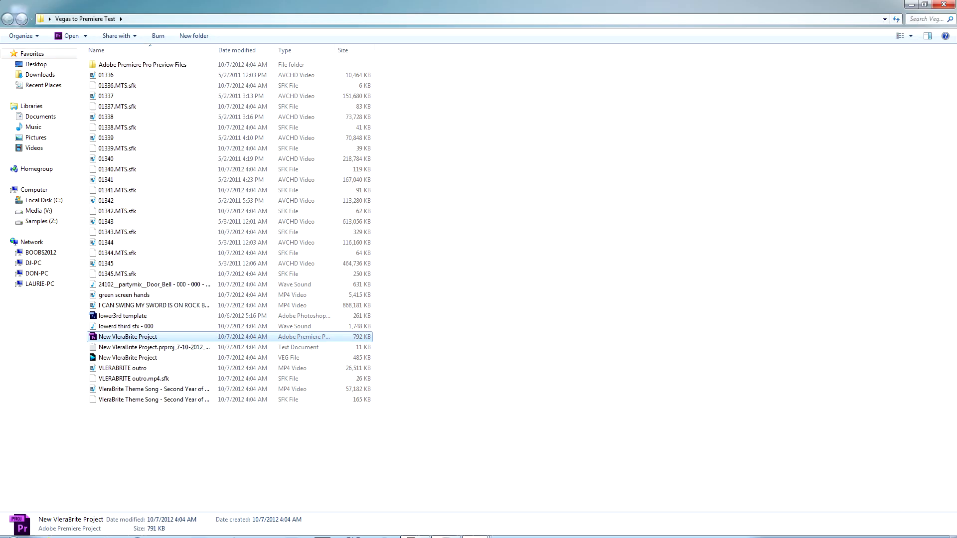
{"action": "left_click", "coordinate": [446, 528]}
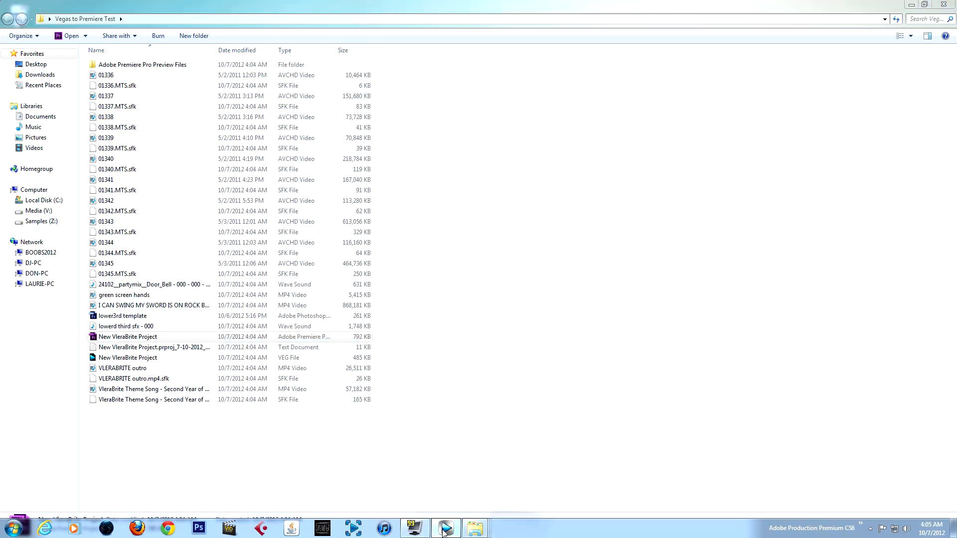
Create a new empty project with the offered default settings
{"action": "left_click", "coordinate": [8, 15]}
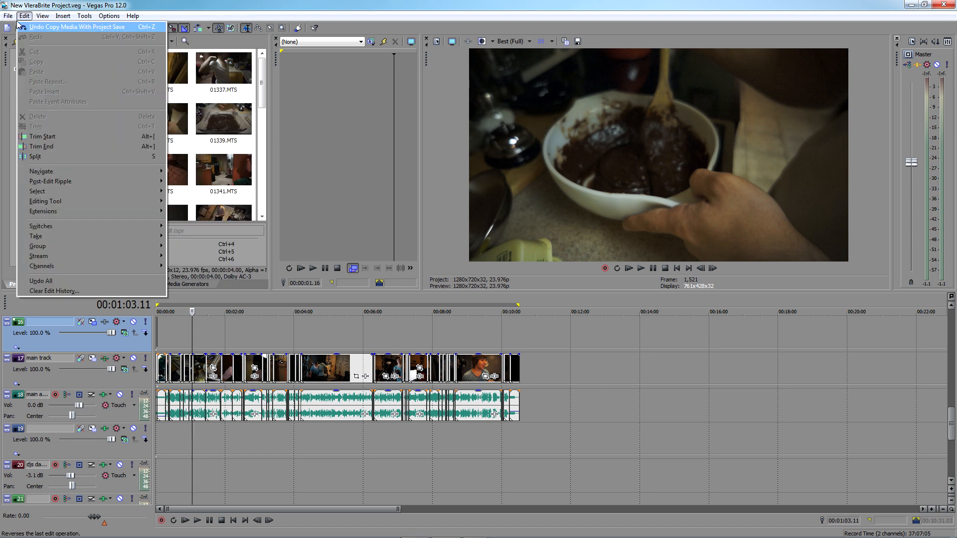
{"action": "left_click", "coordinate": [20, 27]}
{"action": "key", "text": "Return"}
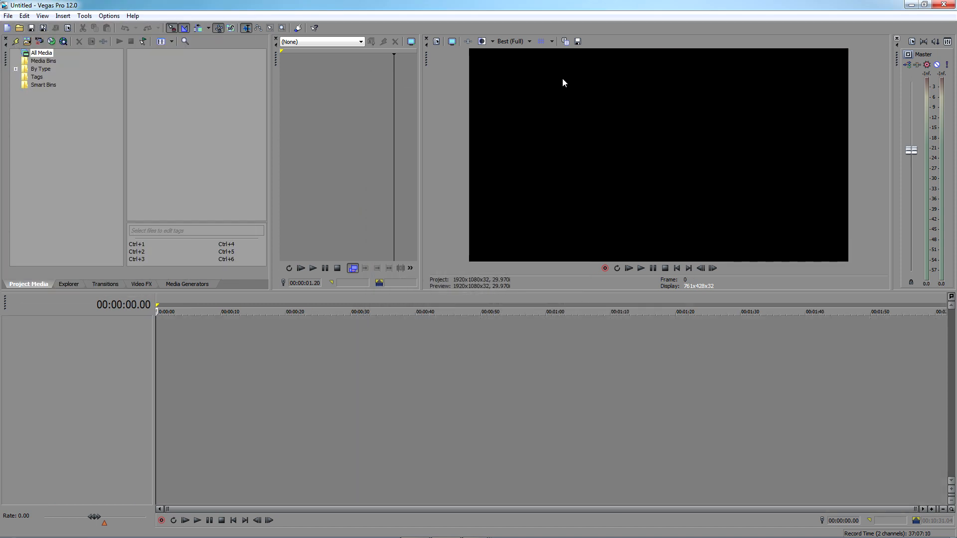
Import the Premiere project New VleraBrite Project from the Vegas to Premiere Test folder
{"action": "left_click", "coordinate": [9, 16]}
{"action": "mouse_move", "coordinate": [235, 111]}
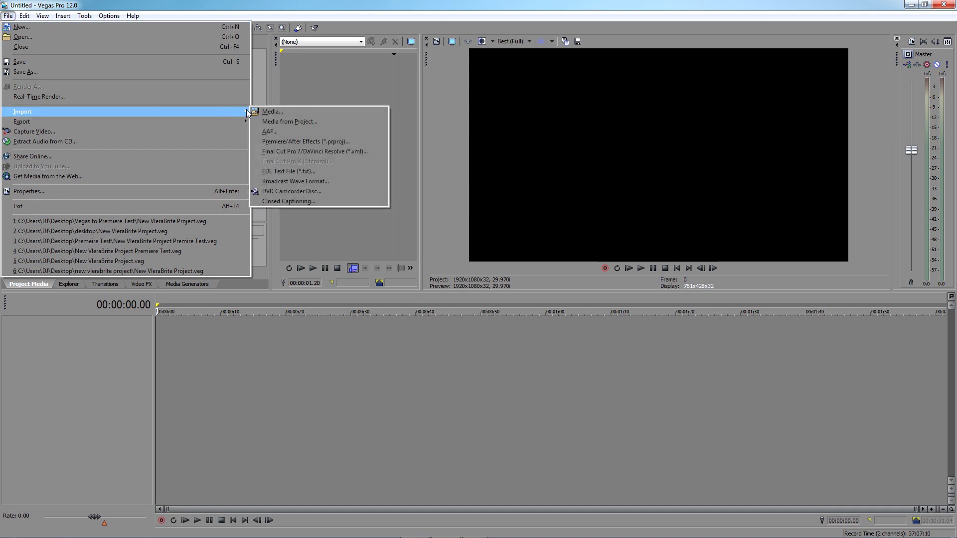
{"action": "left_click", "coordinate": [315, 141]}
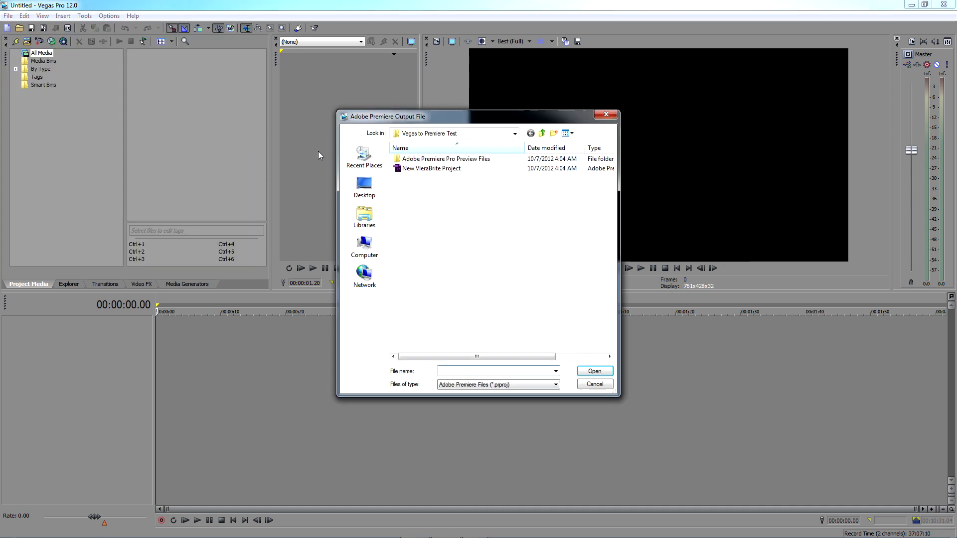
{"action": "left_click", "coordinate": [450, 170]}
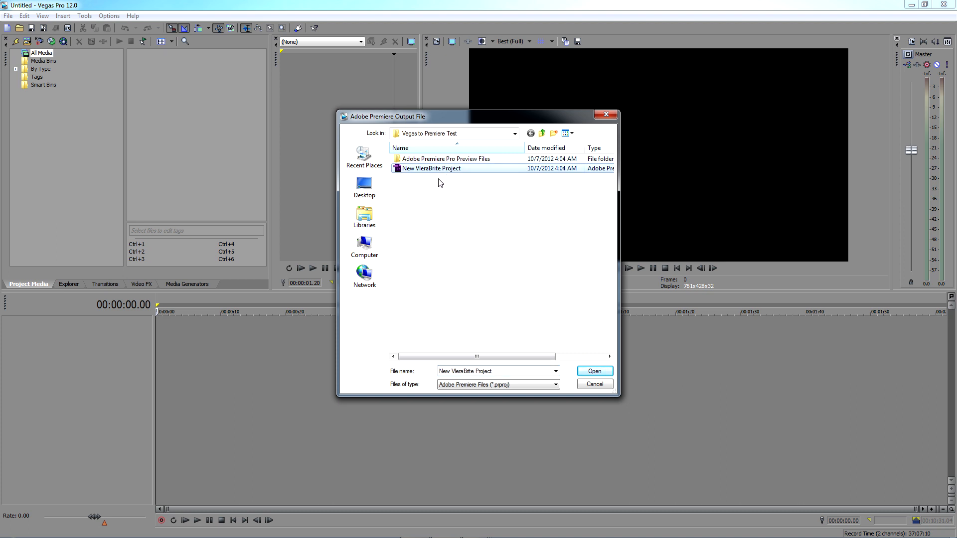
{"action": "double_click", "coordinate": [413, 172]}
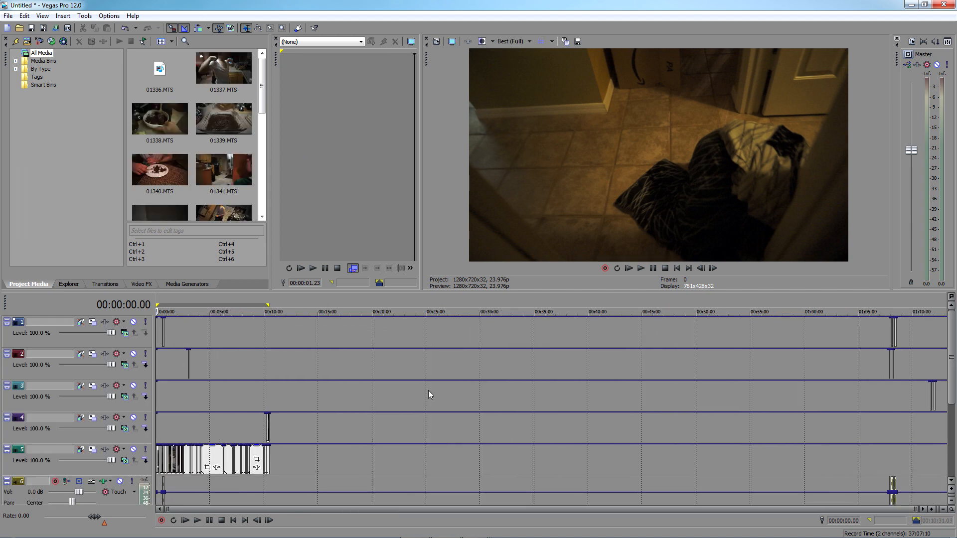
Examine the imported project's video and audio tracks, previewing several timeline points up close and across the full length
{"action": "scroll", "coordinate": [927, 379], "scroll_direction": "down", "scroll_amount": 4}
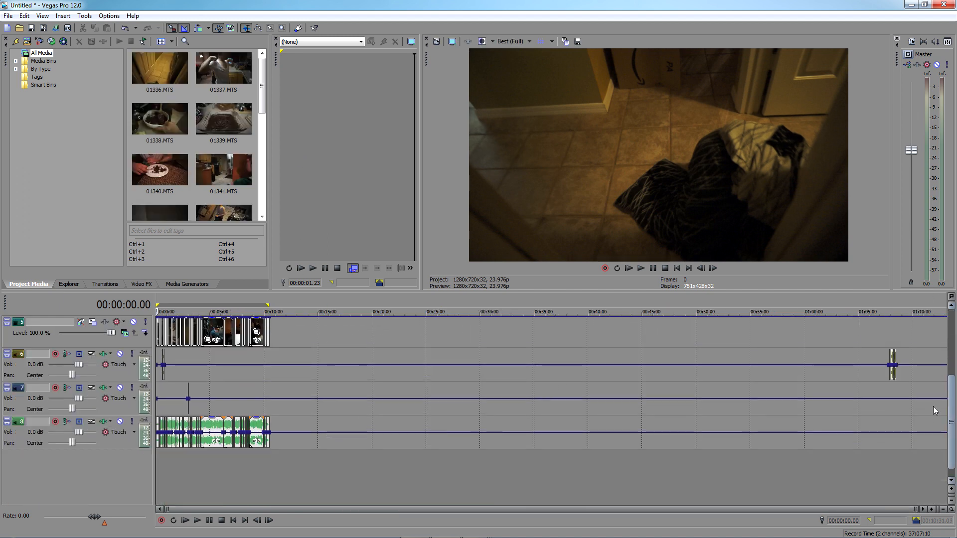
{"action": "scroll", "coordinate": [935, 394], "scroll_direction": "up", "scroll_amount": 2}
{"action": "scroll", "coordinate": [933, 399], "scroll_direction": "down", "scroll_amount": 2}
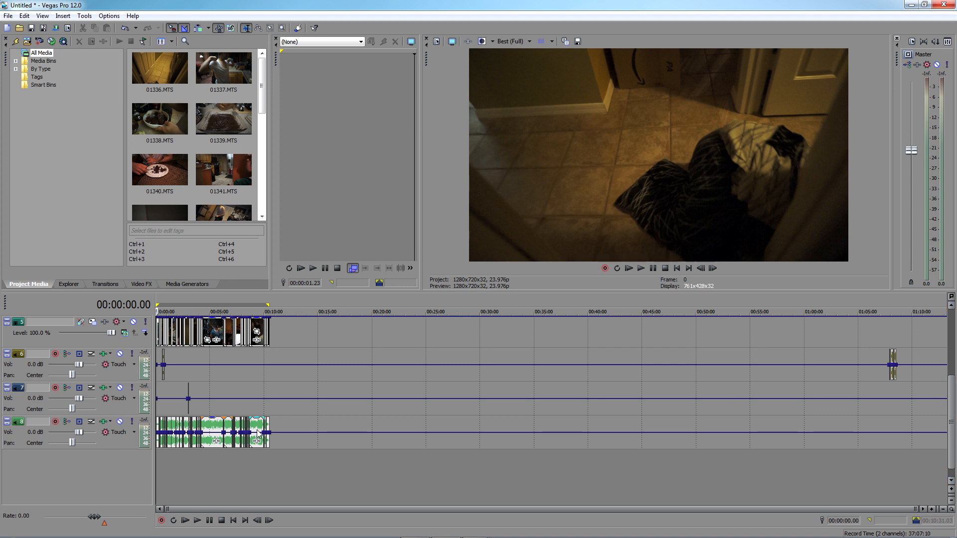
{"action": "left_click", "coordinate": [191, 352]}
{"action": "scroll", "coordinate": [191, 353], "scroll_direction": "up", "scroll_amount": 7}
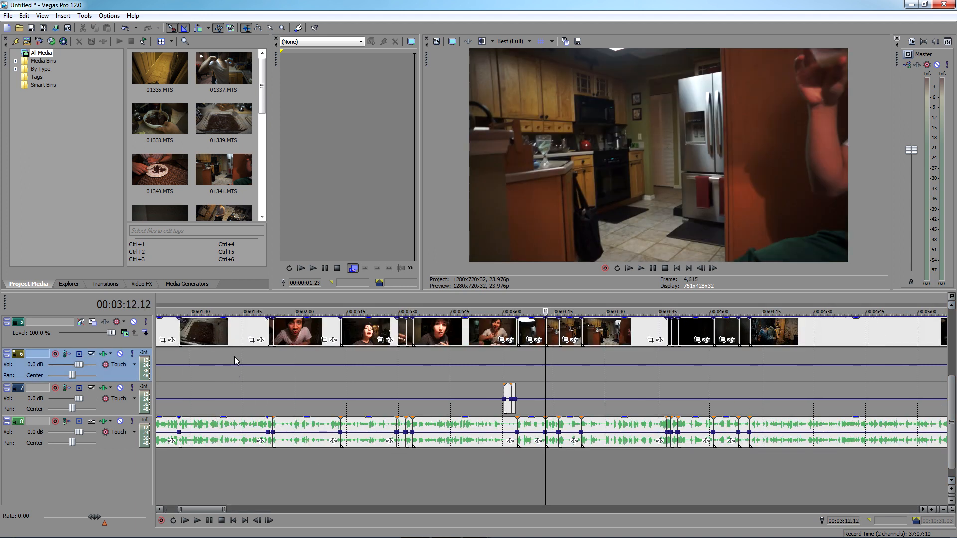
{"action": "left_click", "coordinate": [234, 356]}
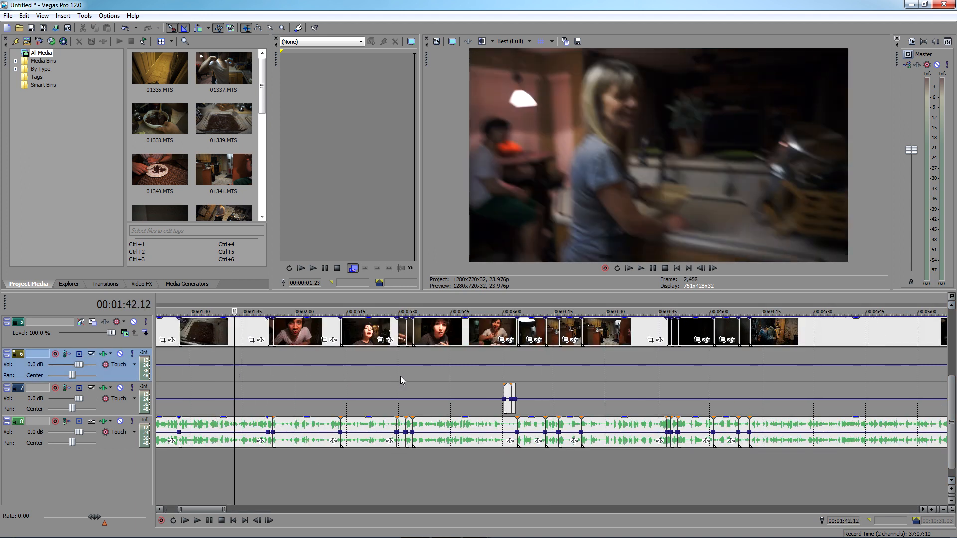
{"action": "left_click", "coordinate": [439, 358]}
{"action": "left_click", "coordinate": [582, 389]}
{"action": "scroll", "coordinate": [590, 392], "scroll_direction": "down", "scroll_amount": 3}
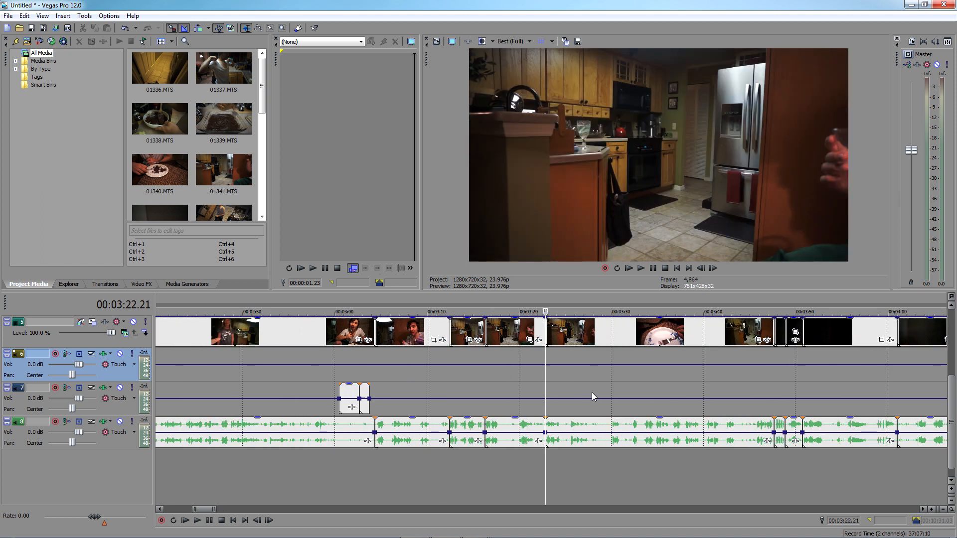
{"action": "scroll", "coordinate": [611, 389], "scroll_direction": "down", "scroll_amount": 4}
{"action": "left_click_drag", "start_coordinate": [951, 408], "coordinate": [953, 343]}
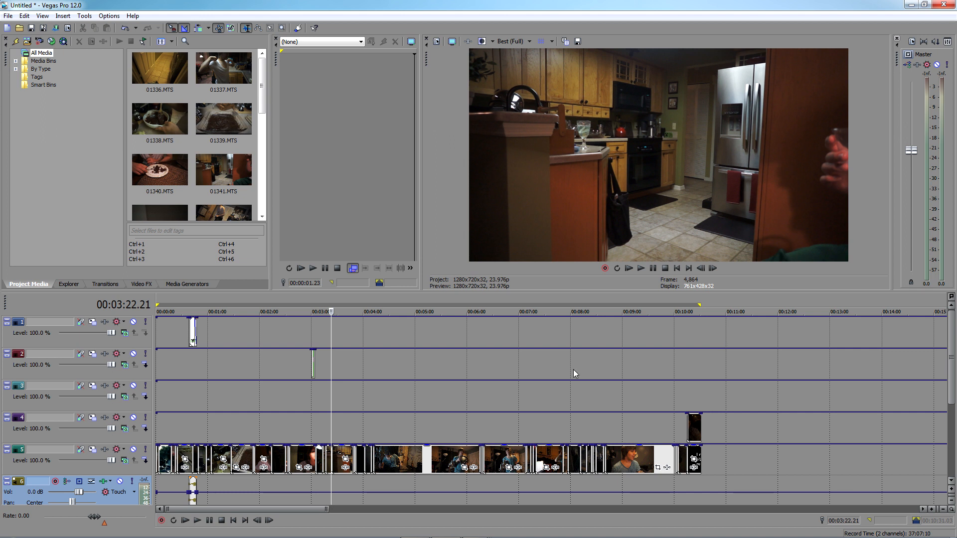
Preview the title graphic around 42 seconds and another point slightly further along in the imported project
{"action": "left_click", "coordinate": [192, 358]}
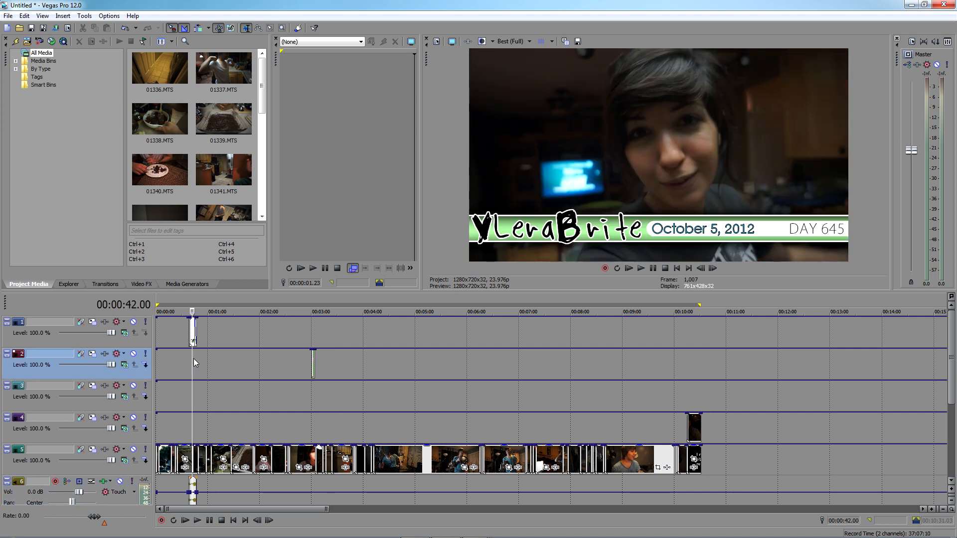
{"action": "left_click", "coordinate": [241, 362]}
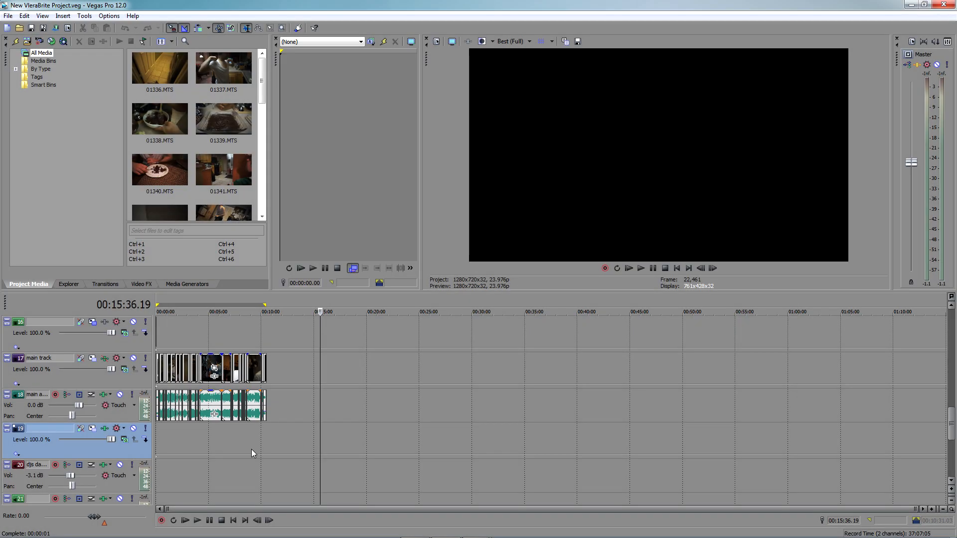
Examine the main video and audio tracks of the original New VleraBrite Project, previewing points across the timeline's full length
{"action": "scroll", "coordinate": [253, 452], "scroll_direction": "up", "scroll_amount": 5}
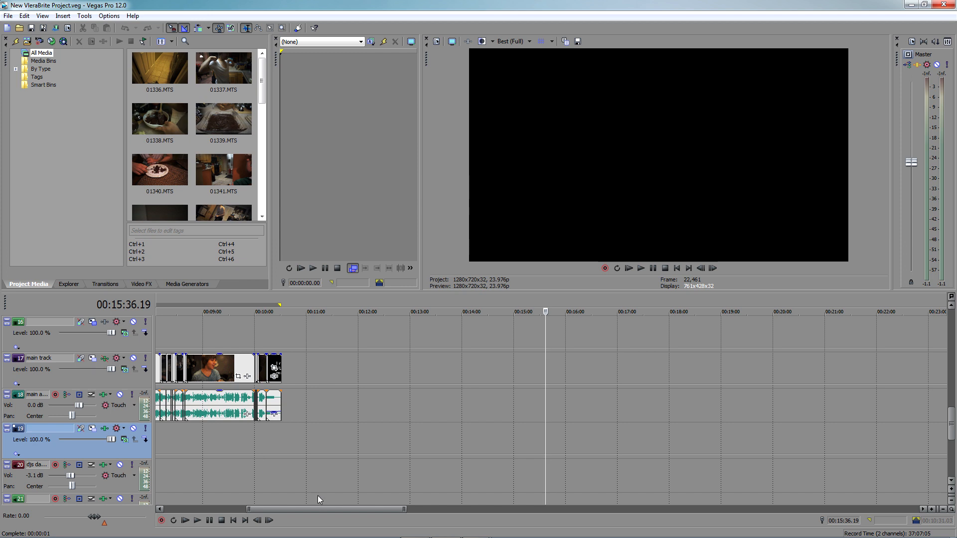
{"action": "left_click_drag", "start_coordinate": [317, 508], "coordinate": [219, 498]}
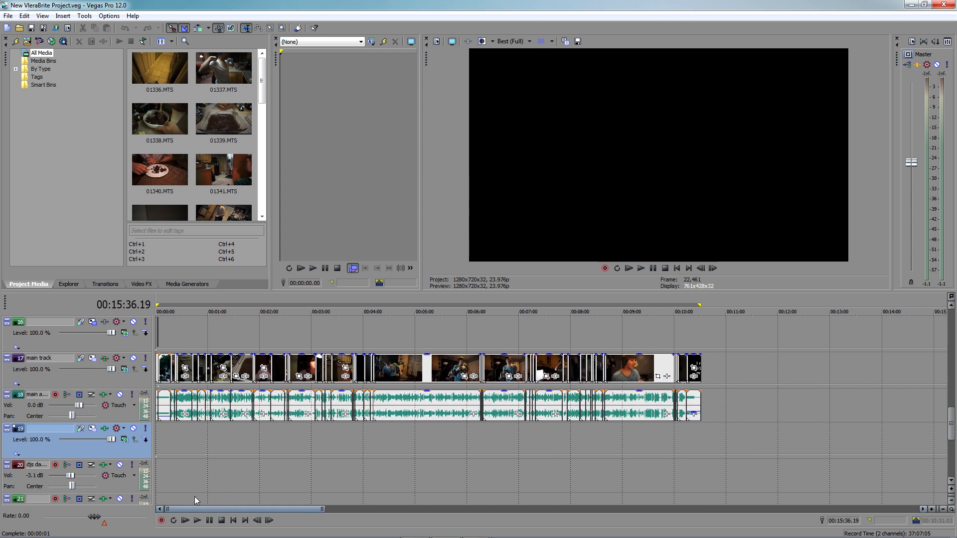
{"action": "left_click", "coordinate": [248, 471]}
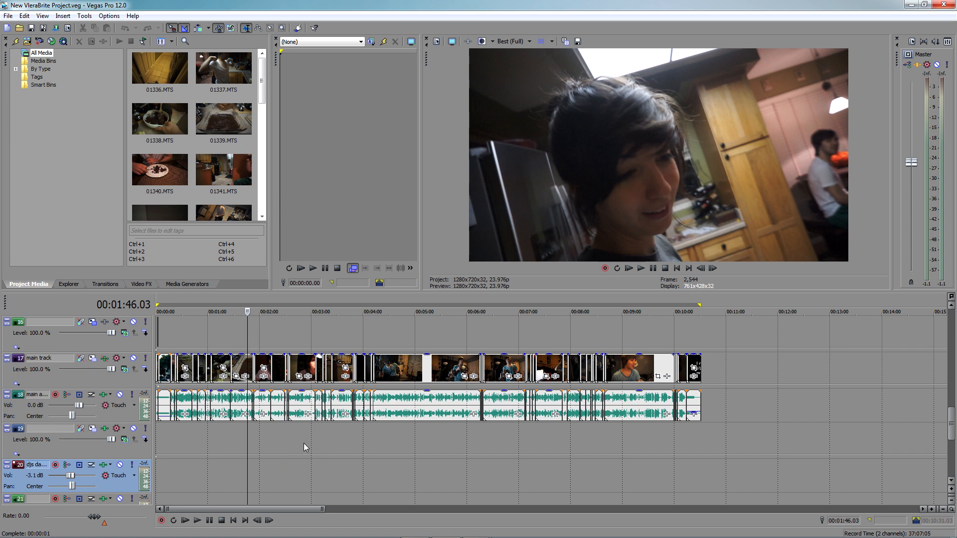
{"action": "left_click", "coordinate": [316, 445]}
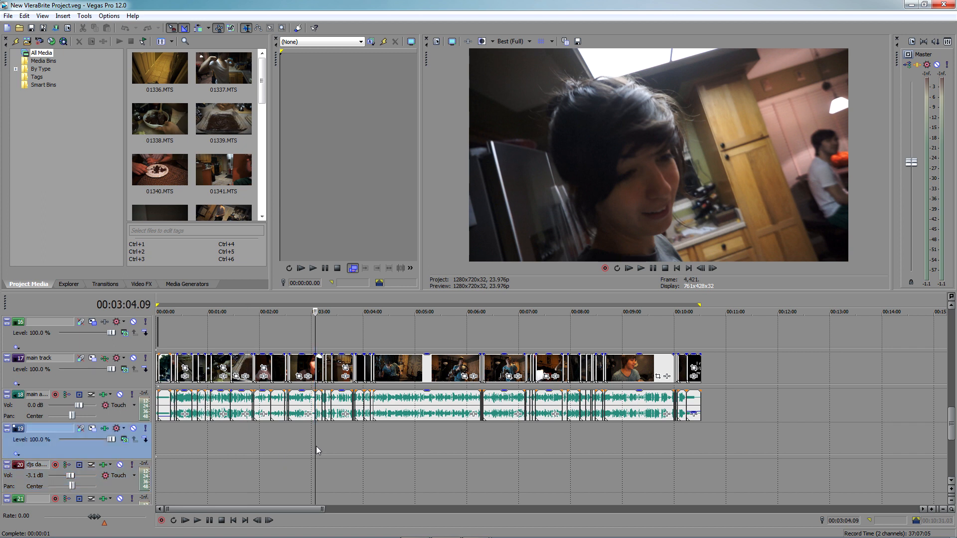
{"action": "left_click", "coordinate": [421, 334]}
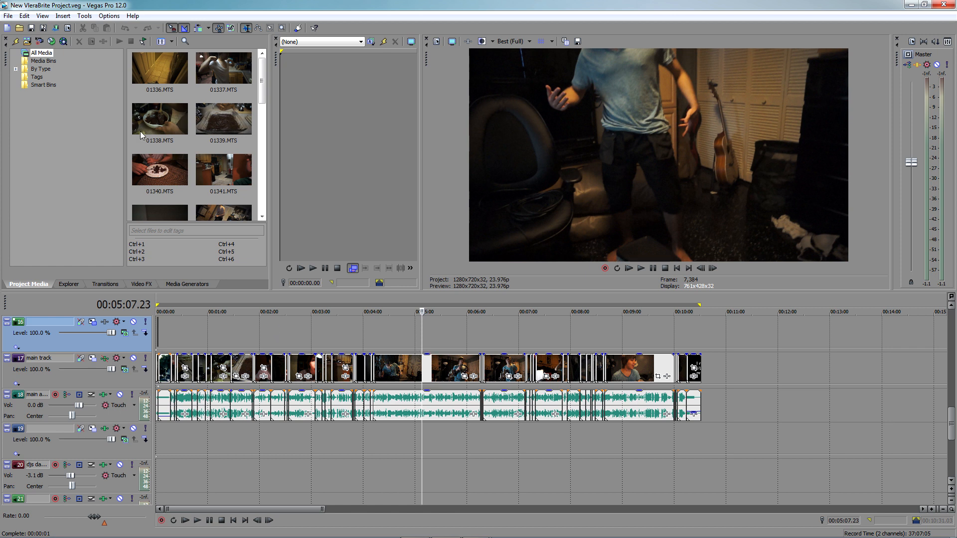
Set up a render of the project with the VleraBrite Export template under MainConcept AVC/AAC
{"action": "left_click", "coordinate": [9, 16]}
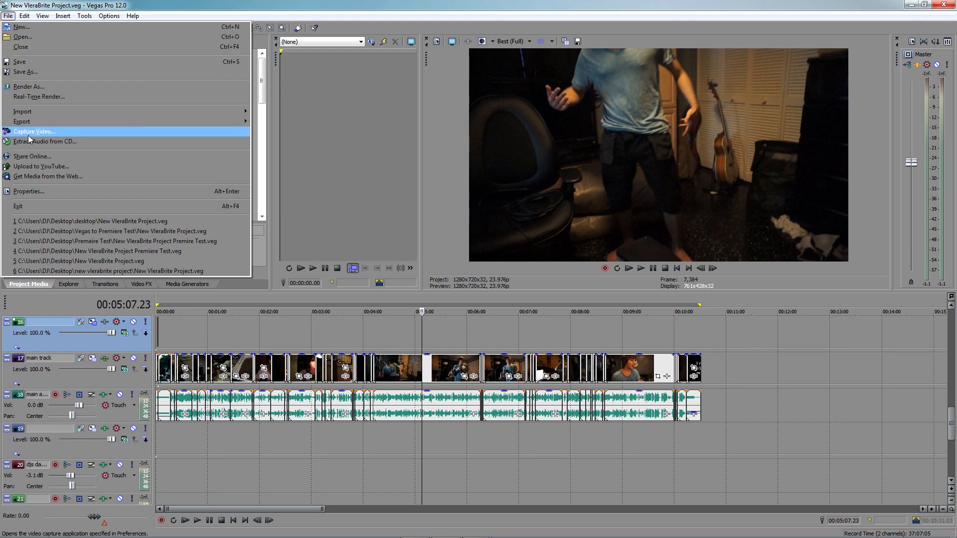
{"action": "left_click", "coordinate": [28, 87]}
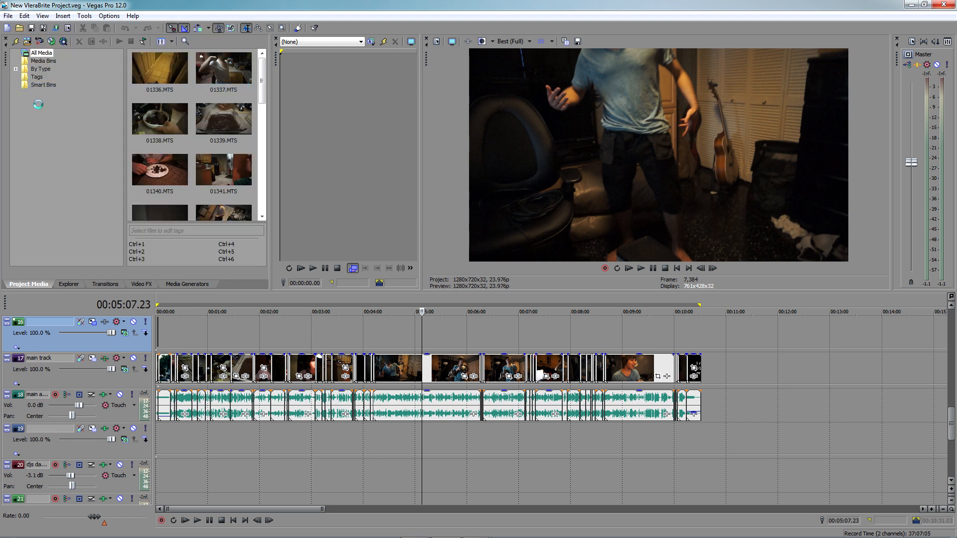
{"action": "left_click_drag", "start_coordinate": [747, 337], "coordinate": [748, 309]}
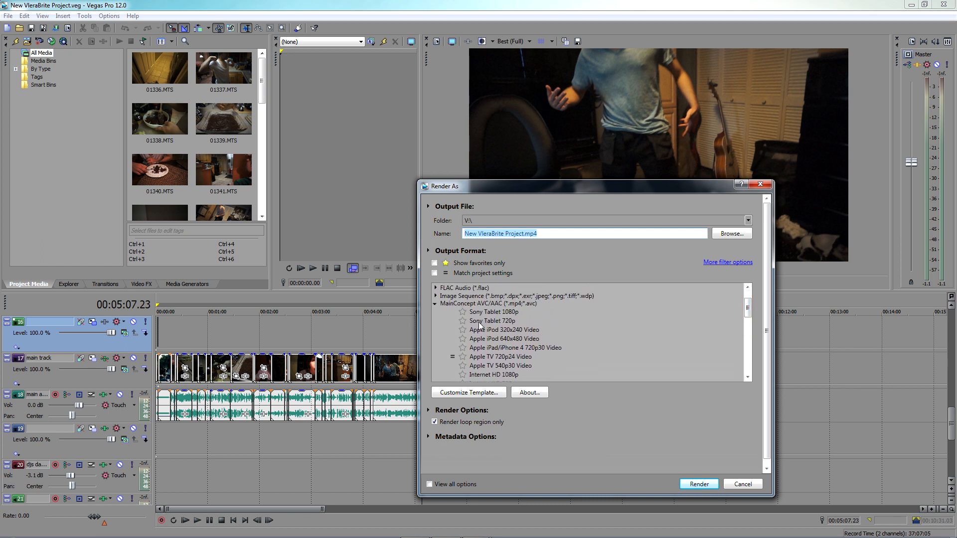
{"action": "left_click", "coordinate": [459, 303]}
{"action": "left_click_drag", "start_coordinate": [748, 310], "coordinate": [748, 322]}
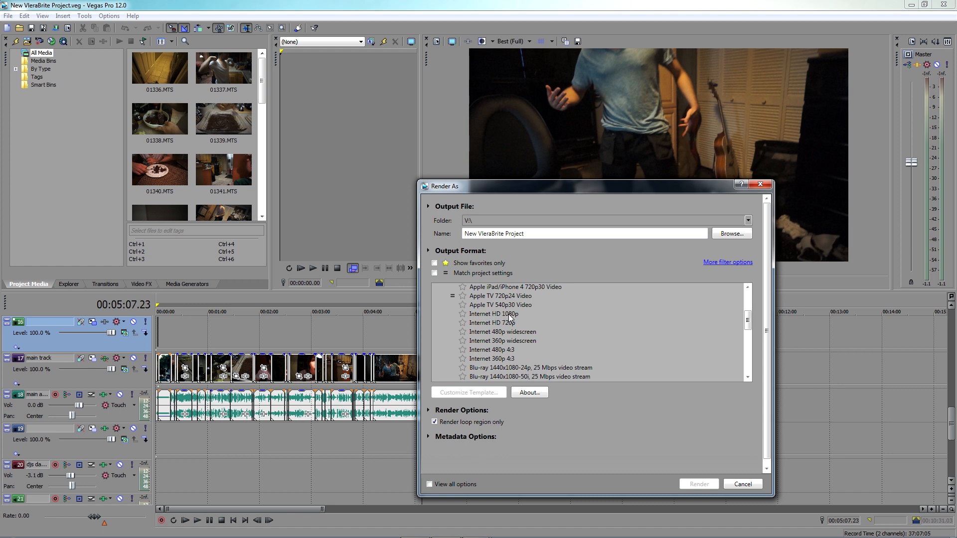
{"action": "left_click_drag", "start_coordinate": [749, 318], "coordinate": [749, 345]}
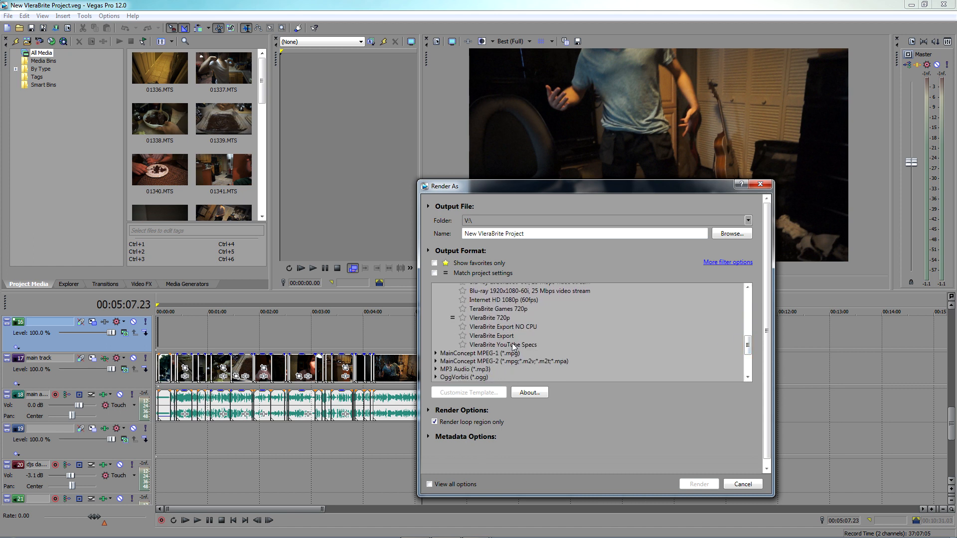
{"action": "left_click", "coordinate": [476, 336]}
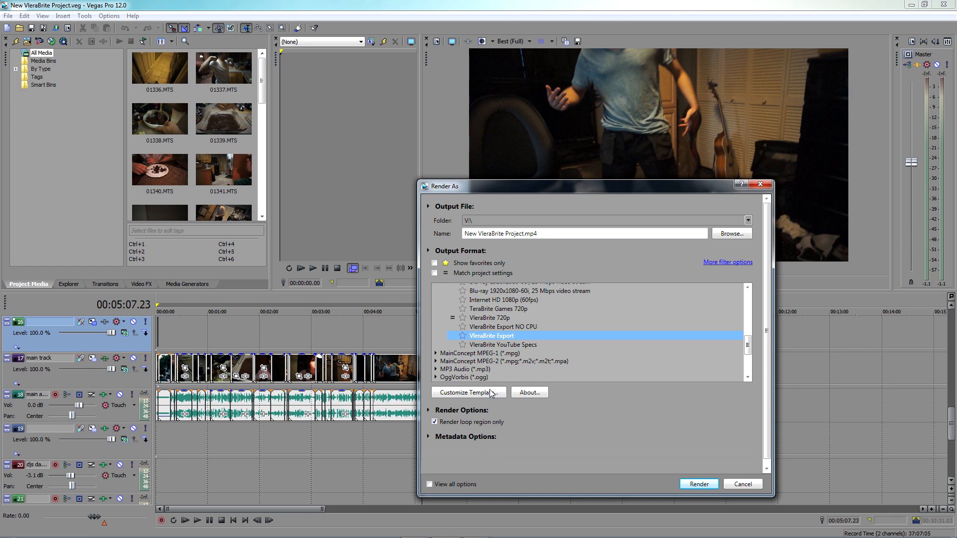
Examine the VleraBrite Export template's custom video settings and its available encode modes
{"action": "left_click", "coordinate": [468, 393]}
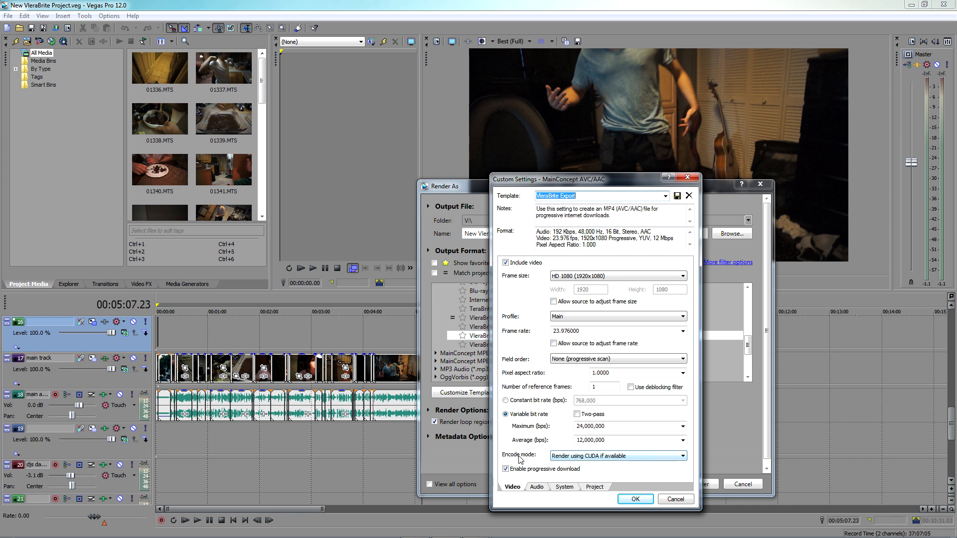
{"action": "left_click", "coordinate": [613, 458]}
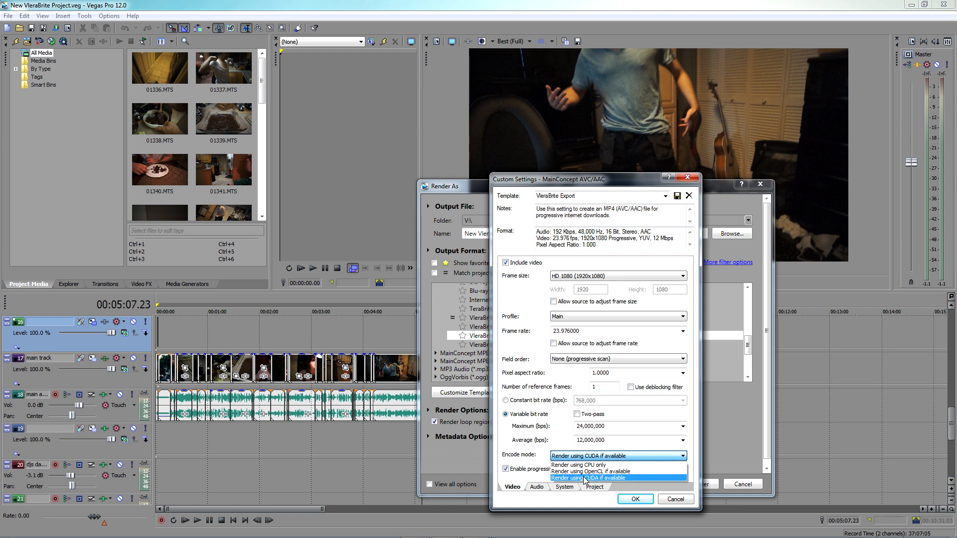
{"action": "left_click", "coordinate": [608, 460]}
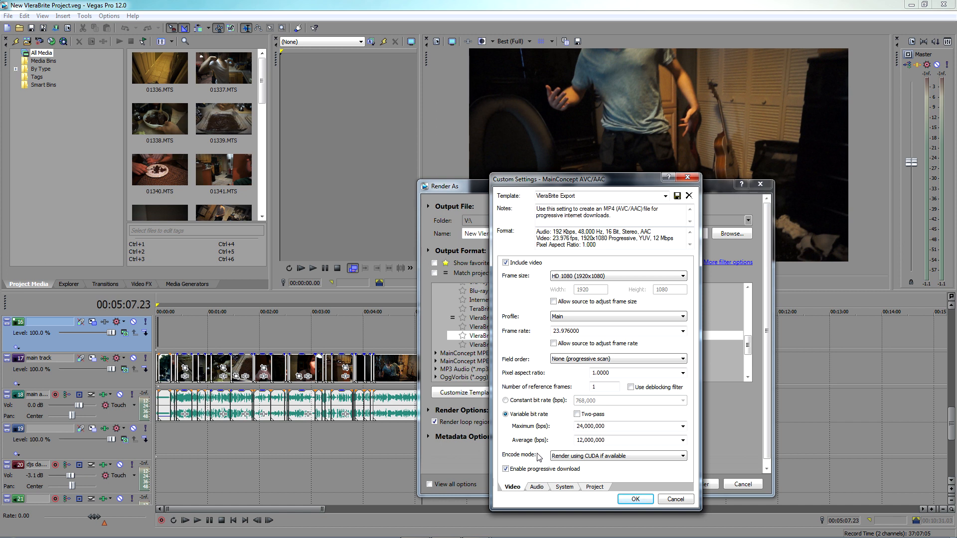
{"action": "left_click", "coordinate": [632, 456]}
{"action": "left_click", "coordinate": [631, 456]}
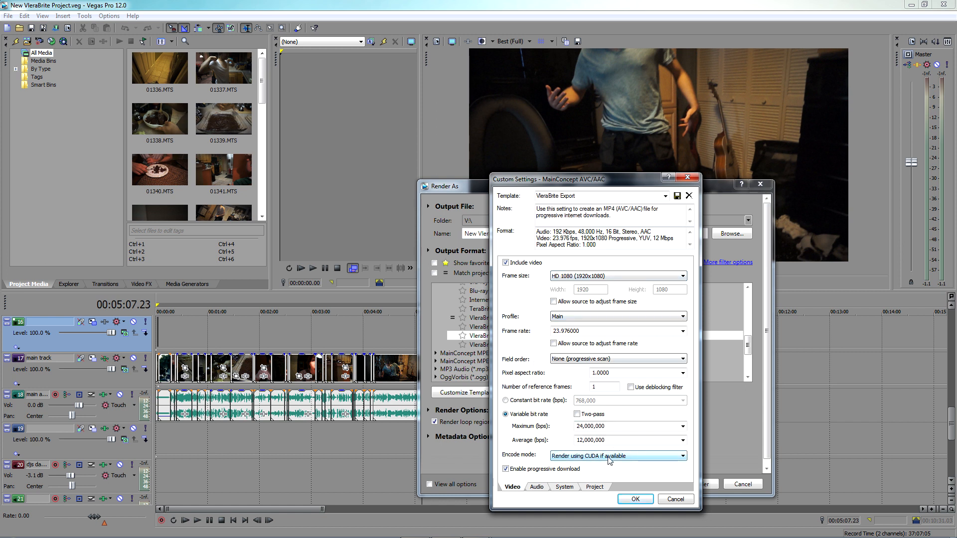
Review the template's audio, system and project settings, checking whether the GPU supports accelerated rendering
{"action": "left_click", "coordinate": [537, 487]}
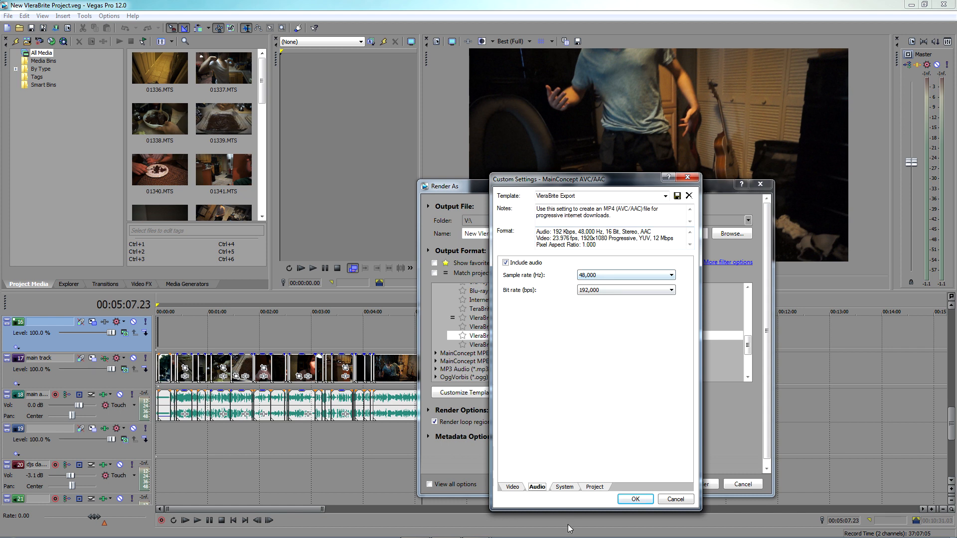
{"action": "left_click", "coordinate": [565, 487]}
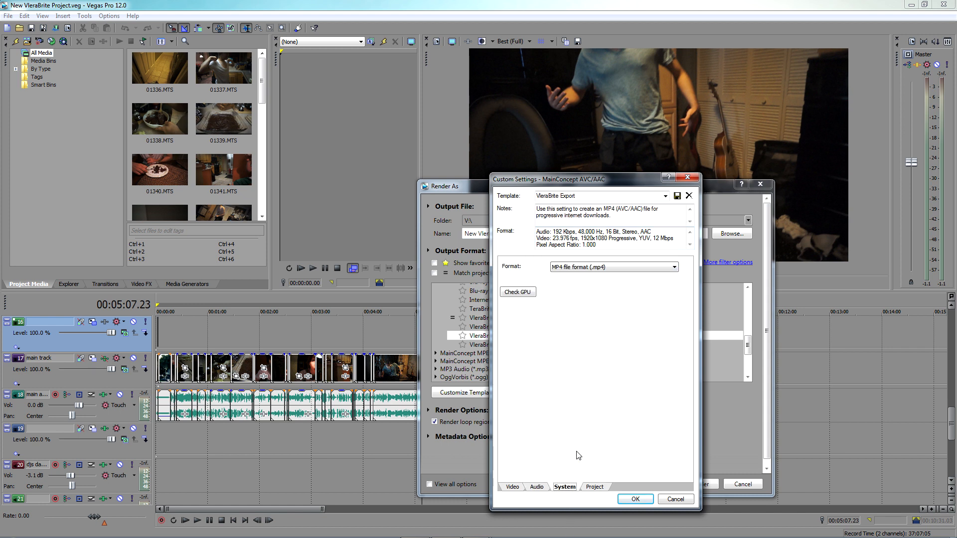
{"action": "left_click", "coordinate": [518, 292]}
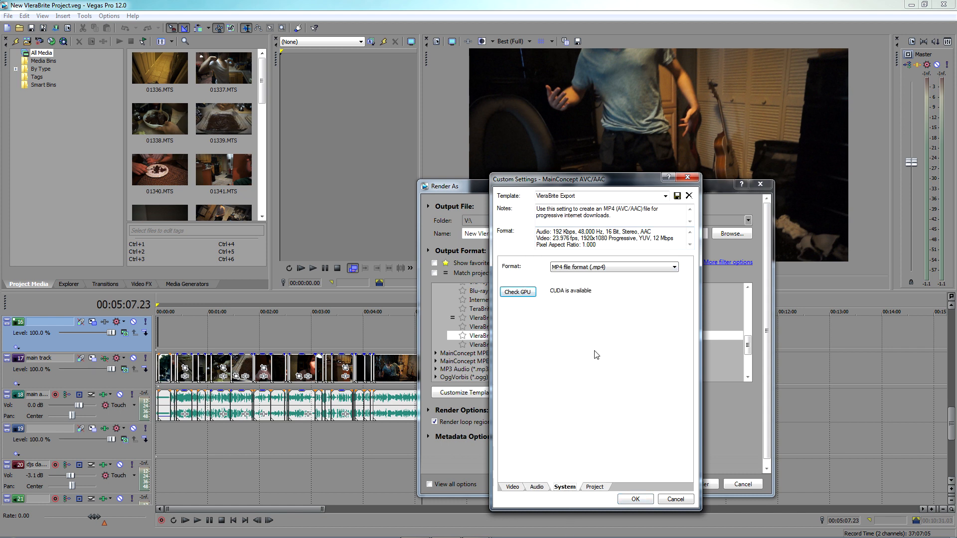
{"action": "left_click", "coordinate": [596, 489]}
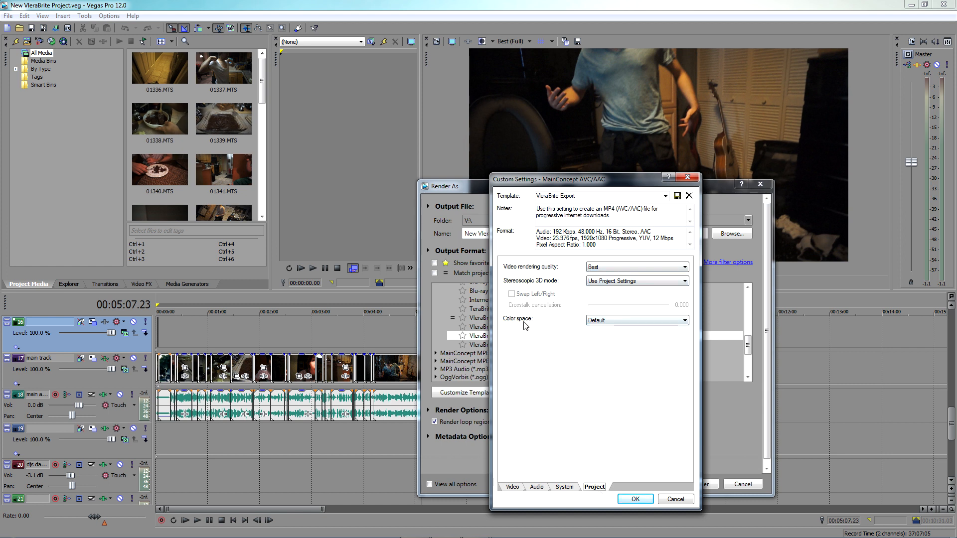
Review the template's color space options, recheck its system and project settings, and accept the custom settings
{"action": "left_click", "coordinate": [683, 322]}
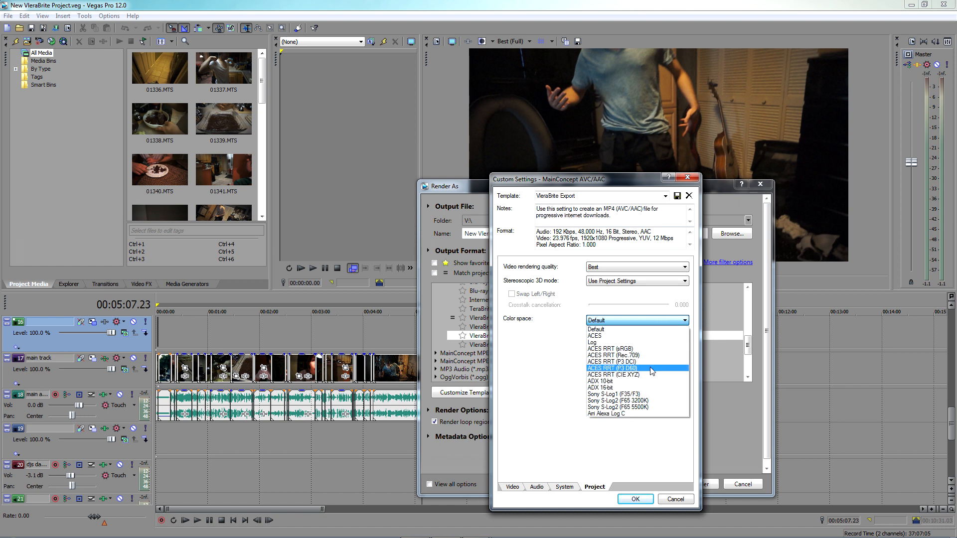
{"action": "left_click", "coordinate": [670, 324]}
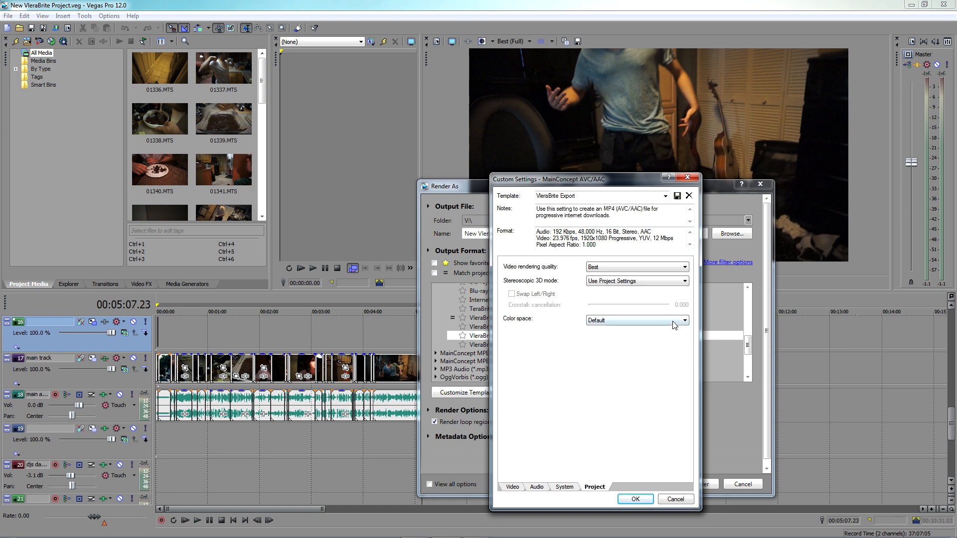
{"action": "left_click", "coordinate": [673, 323]}
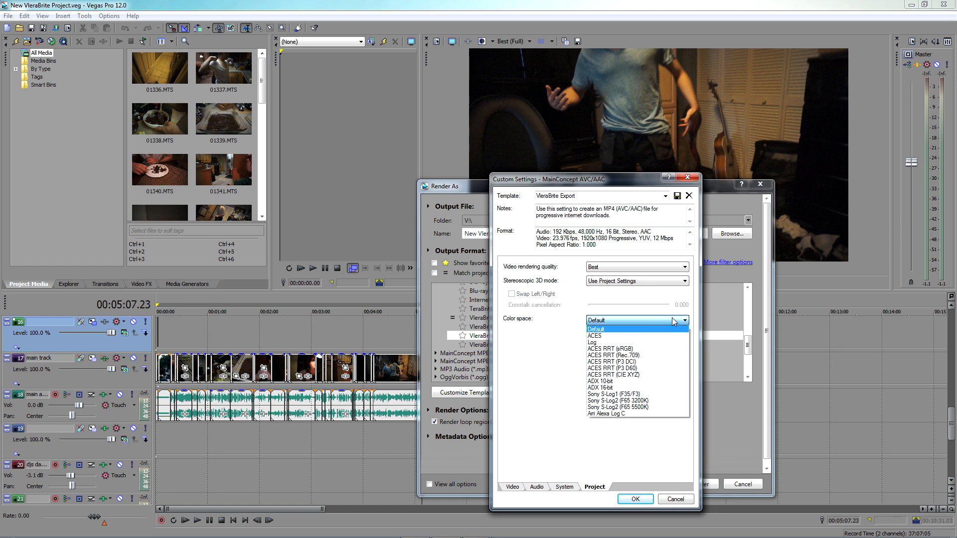
{"action": "left_click", "coordinate": [623, 318]}
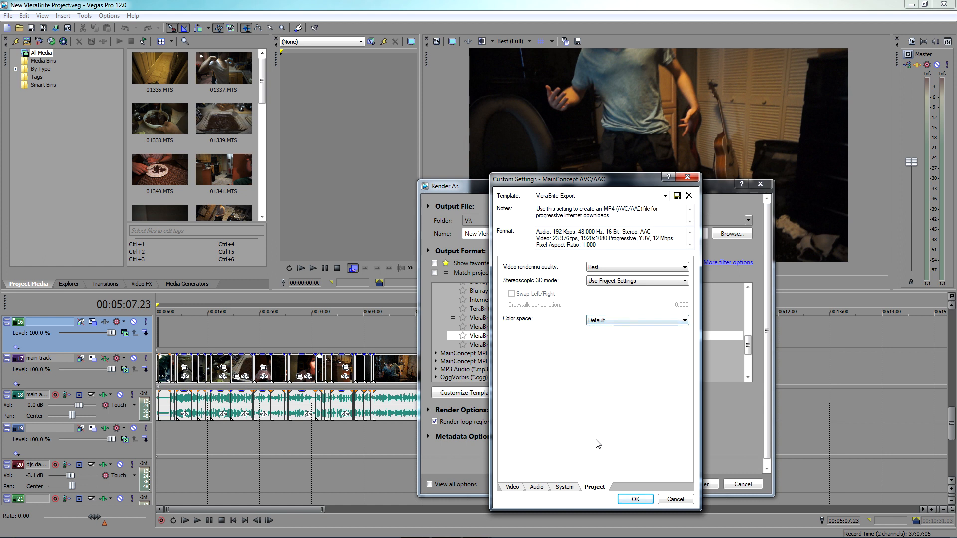
{"action": "left_click", "coordinate": [570, 487]}
{"action": "left_click", "coordinate": [594, 487]}
{"action": "left_click", "coordinate": [636, 498]}
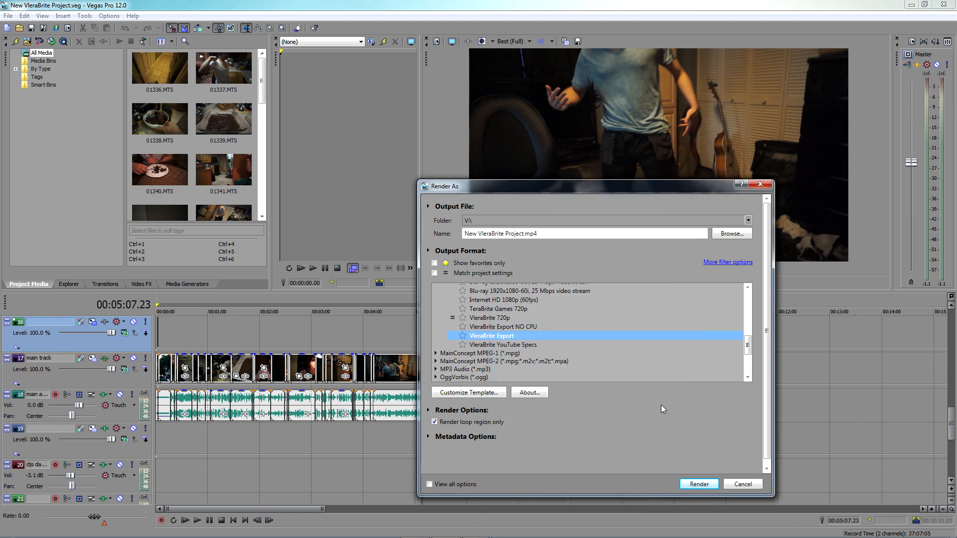
Open the VleraBrite YouTube Specs template for customization and set its frame rate to 23.976 (IVTC Film)
{"action": "left_click", "coordinate": [528, 345]}
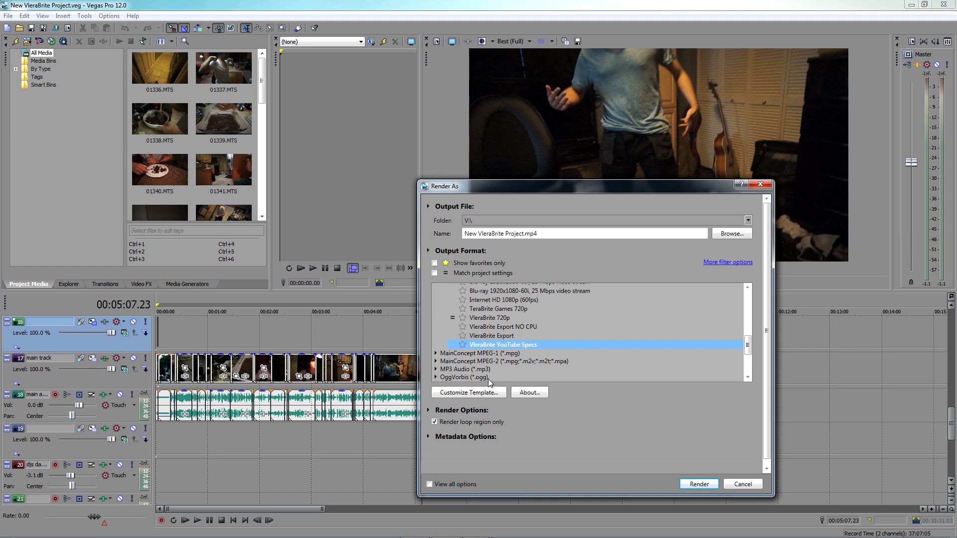
{"action": "left_click", "coordinate": [482, 394]}
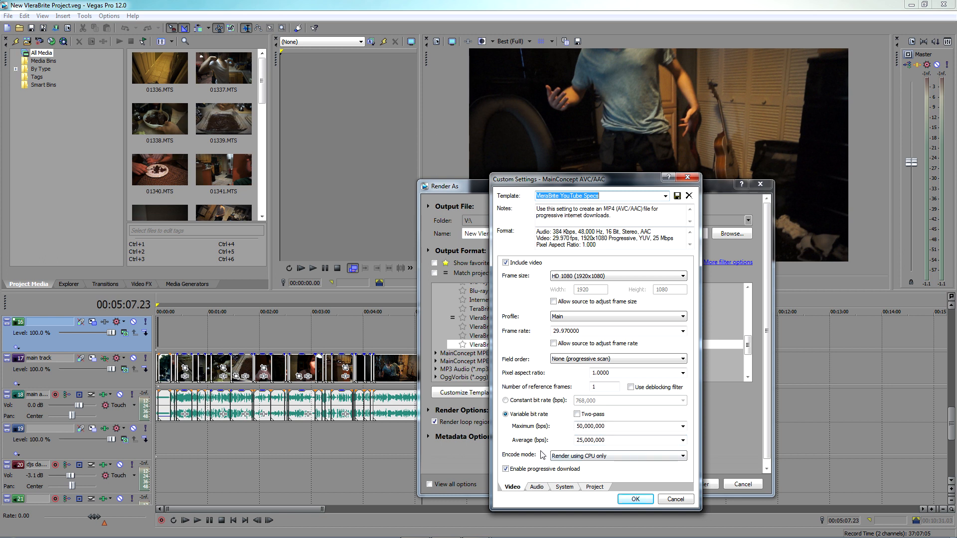
{"action": "left_click", "coordinate": [682, 332]}
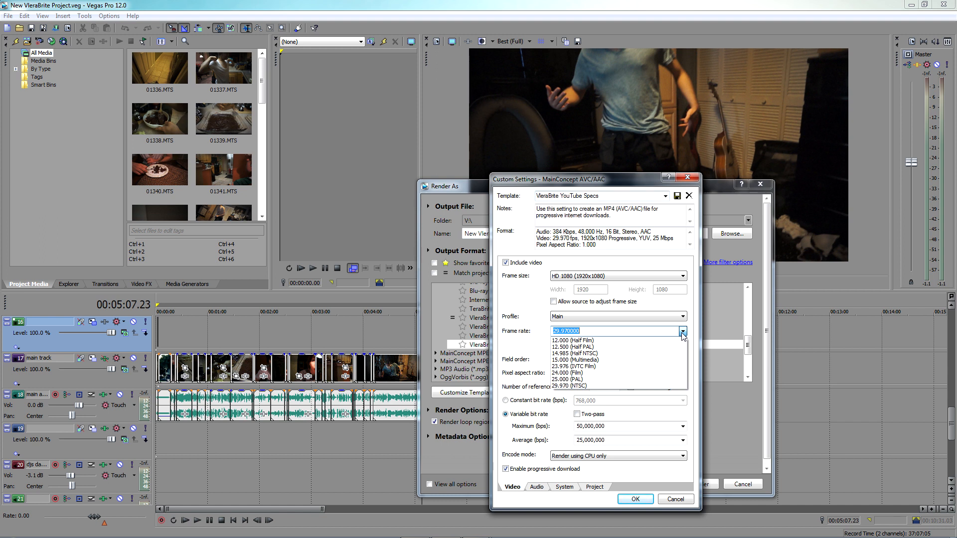
{"action": "left_click", "coordinate": [574, 366]}
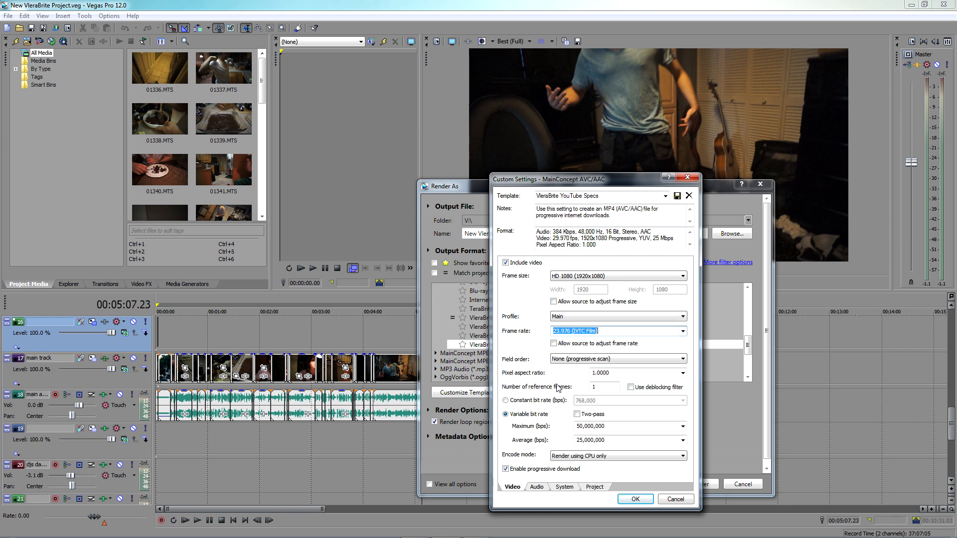
{"action": "left_click", "coordinate": [684, 332]}
{"action": "left_click", "coordinate": [685, 333]}
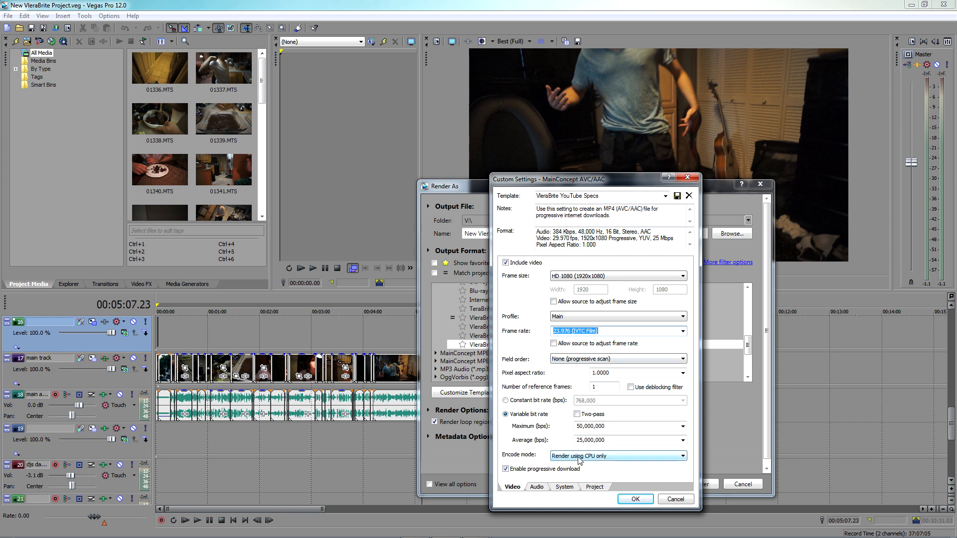
Review the YouTube template's encode modes, audio, system and project settings, check the GPU, and close the custom settings
{"action": "left_click", "coordinate": [630, 459]}
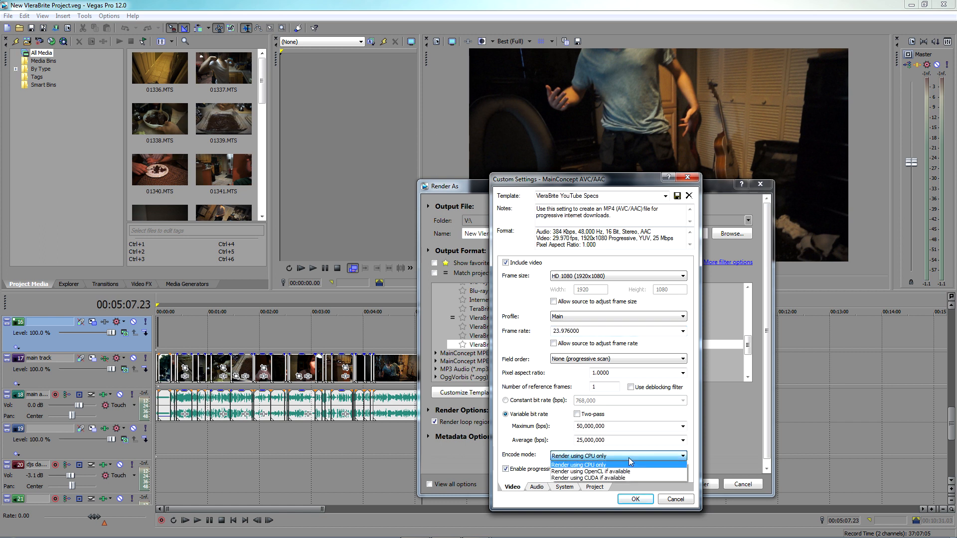
{"action": "left_click", "coordinate": [630, 460]}
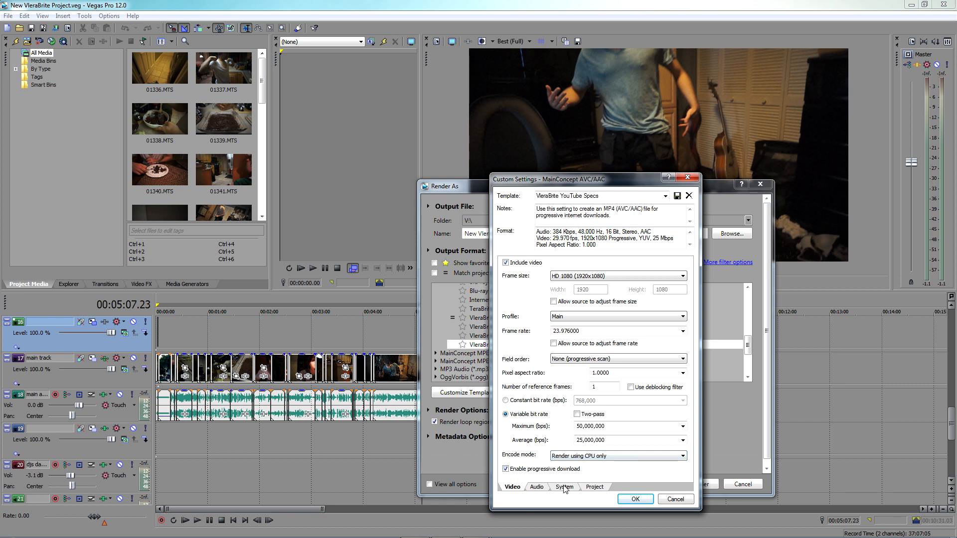
{"action": "left_click", "coordinate": [536, 488]}
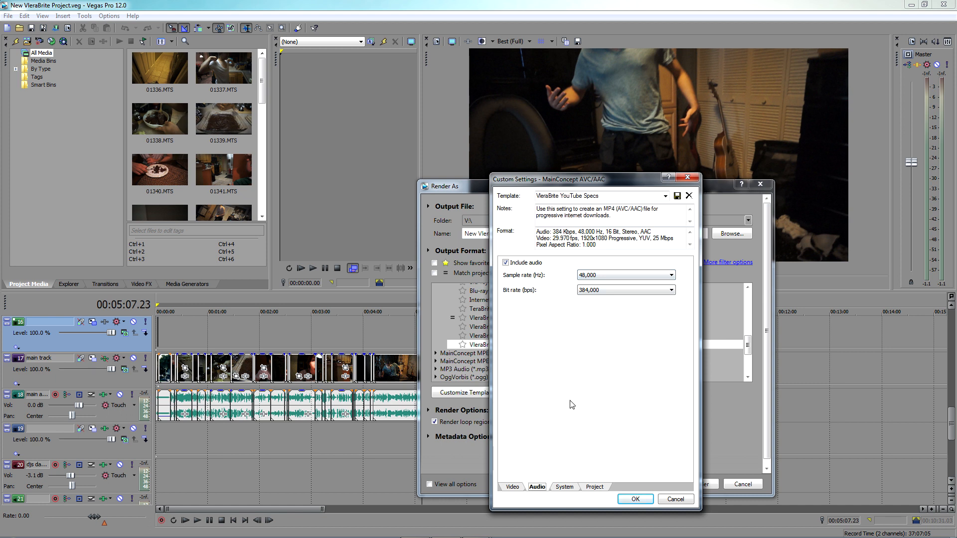
{"action": "left_click", "coordinate": [563, 487]}
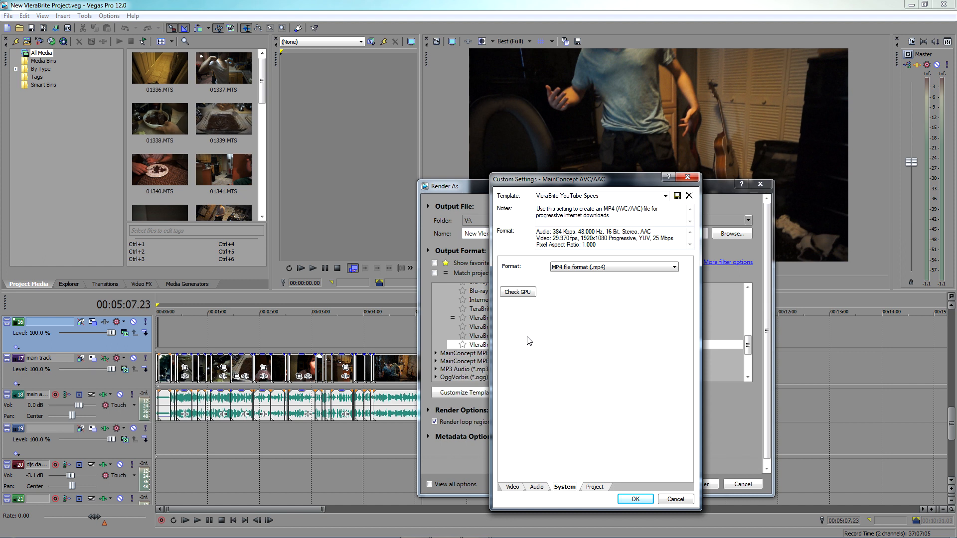
{"action": "left_click", "coordinate": [517, 292]}
{"action": "left_click", "coordinate": [594, 487]}
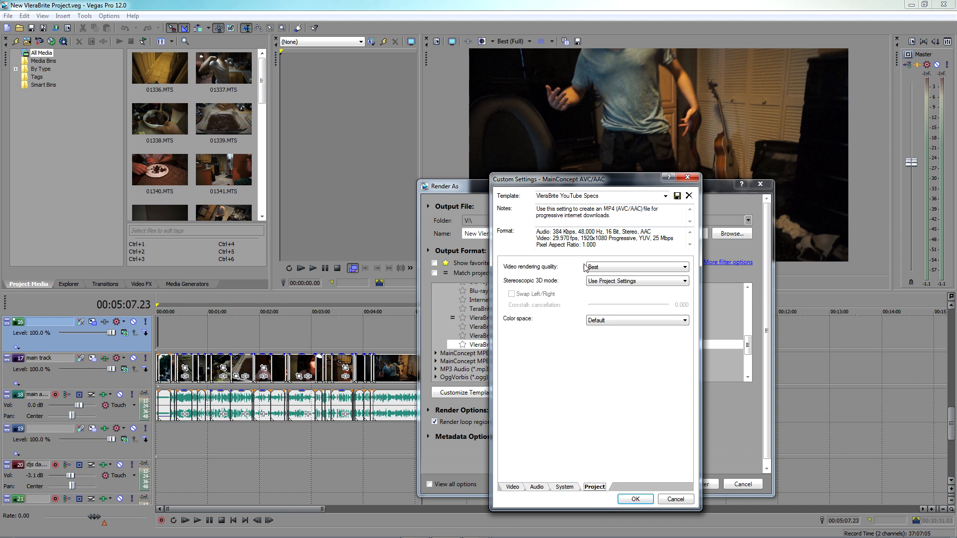
{"action": "left_click", "coordinate": [512, 487]}
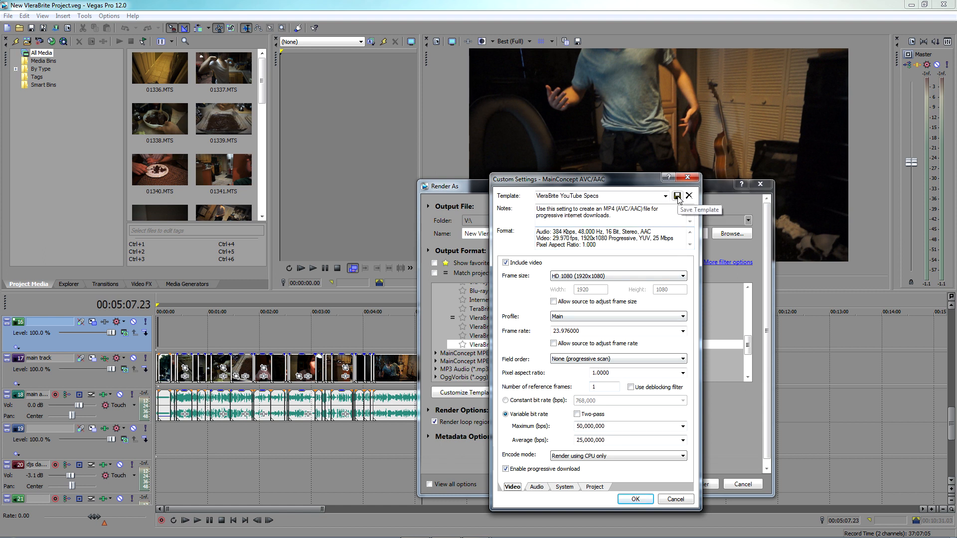
{"action": "left_click_drag", "start_coordinate": [638, 197], "coordinate": [517, 194]}
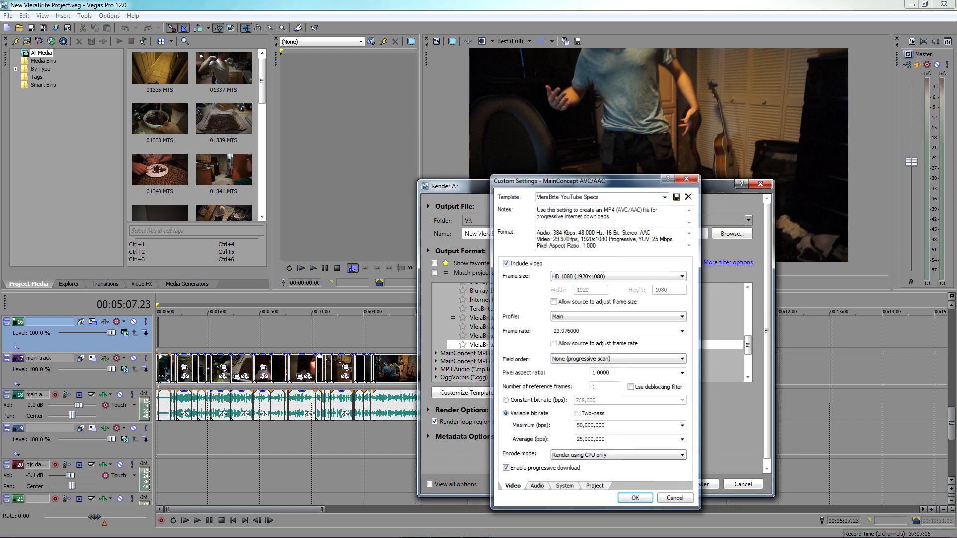
{"action": "key", "text": "Return"}
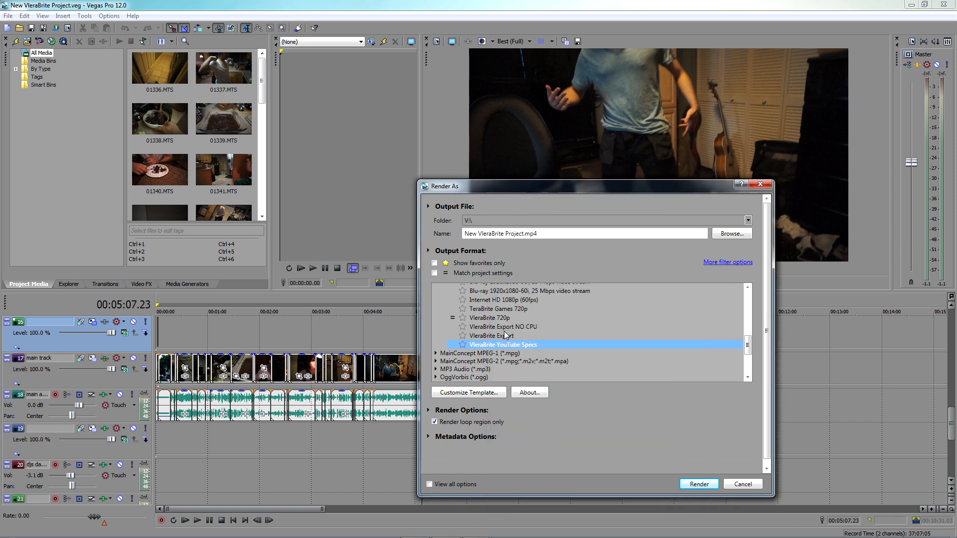
Reselect the VleraBrite Export template, check its custom settings, and start rendering New VleraBrite Project.mp4
{"action": "left_click", "coordinate": [493, 337]}
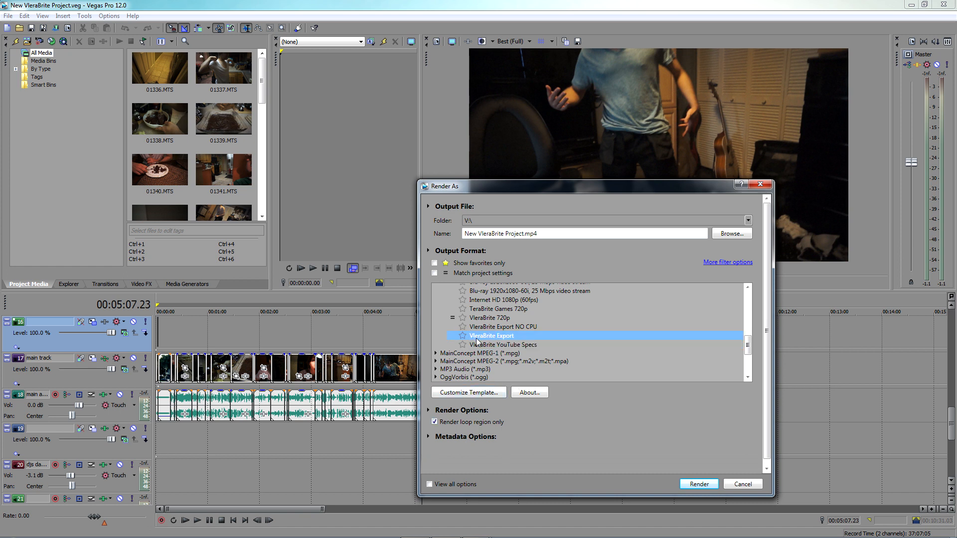
{"action": "left_click", "coordinate": [486, 391]}
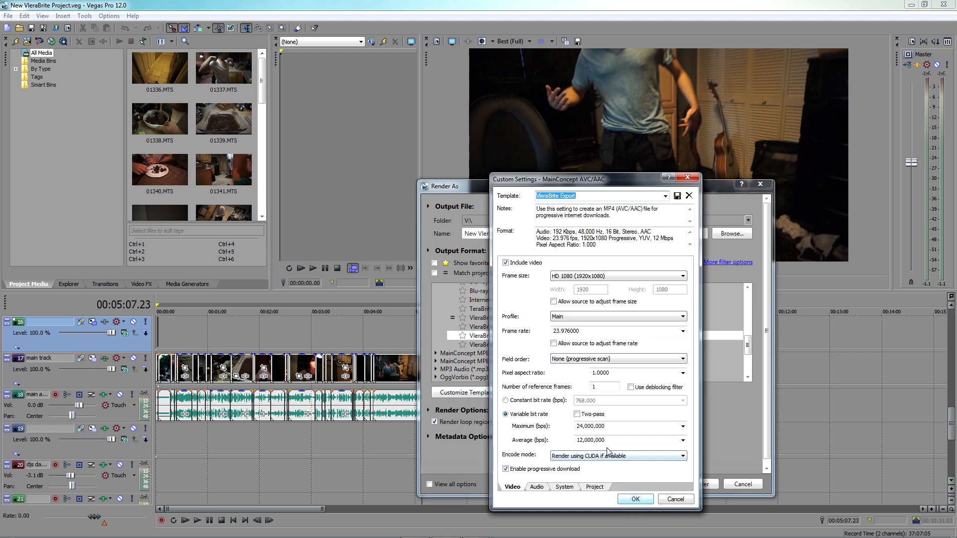
{"action": "left_click", "coordinate": [633, 498]}
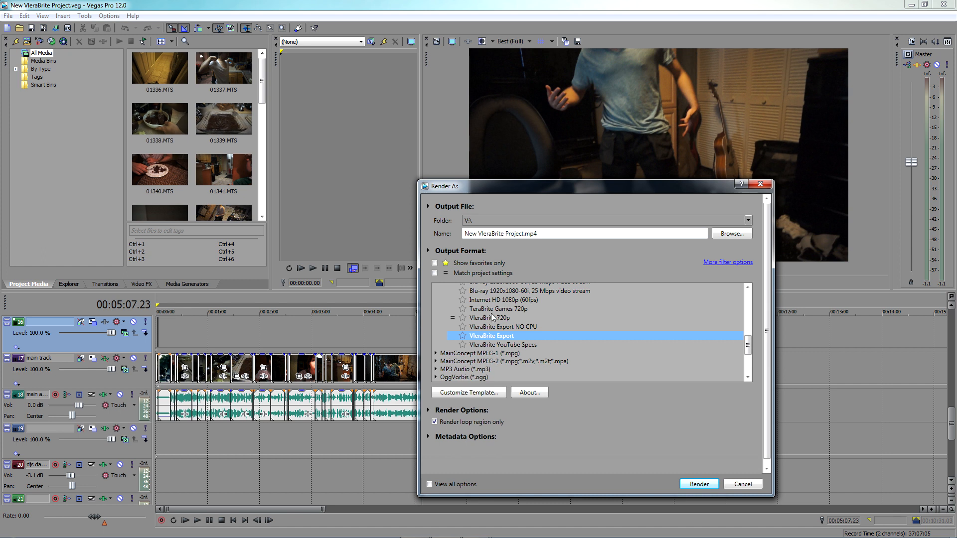
{"action": "left_click", "coordinate": [697, 484]}
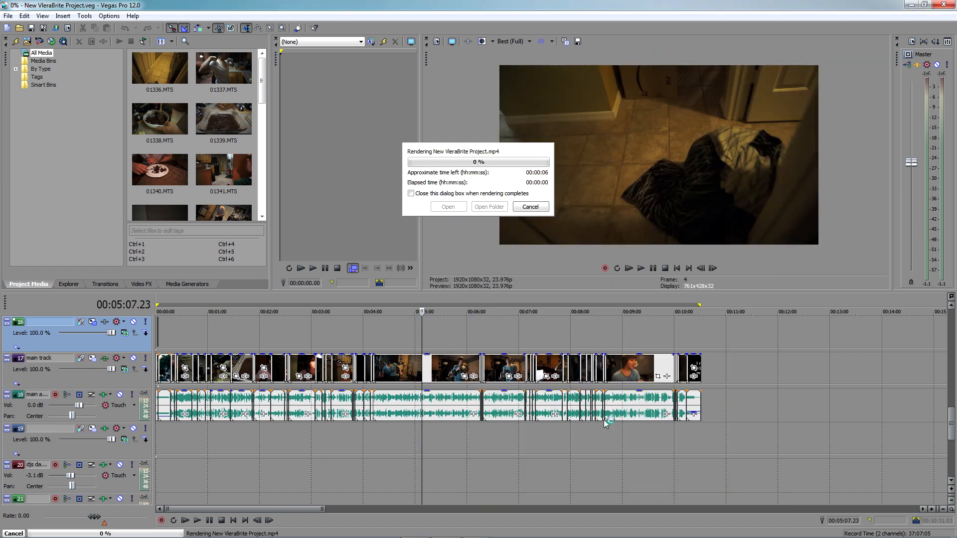